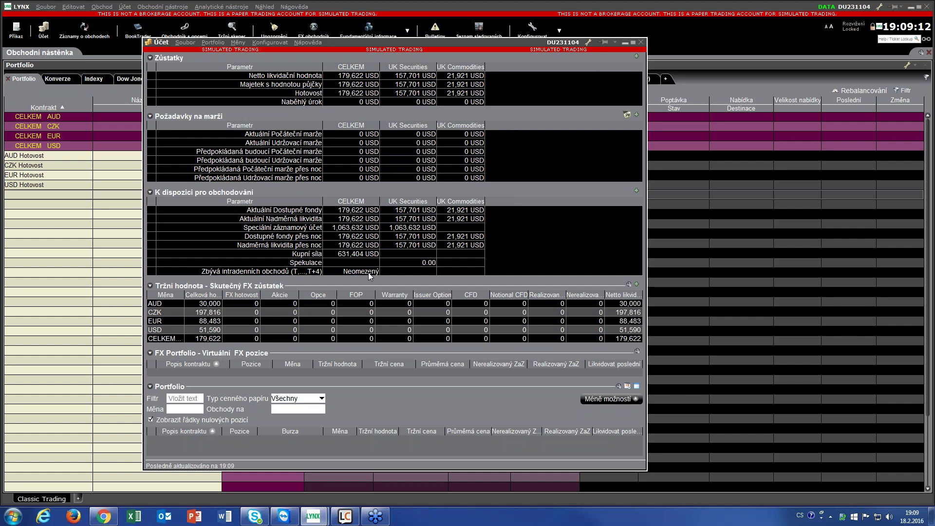
# Close the account window and open the chart parameters for IBUS500 CFD from the CFD watchlist.
pyautogui.click(641, 43)
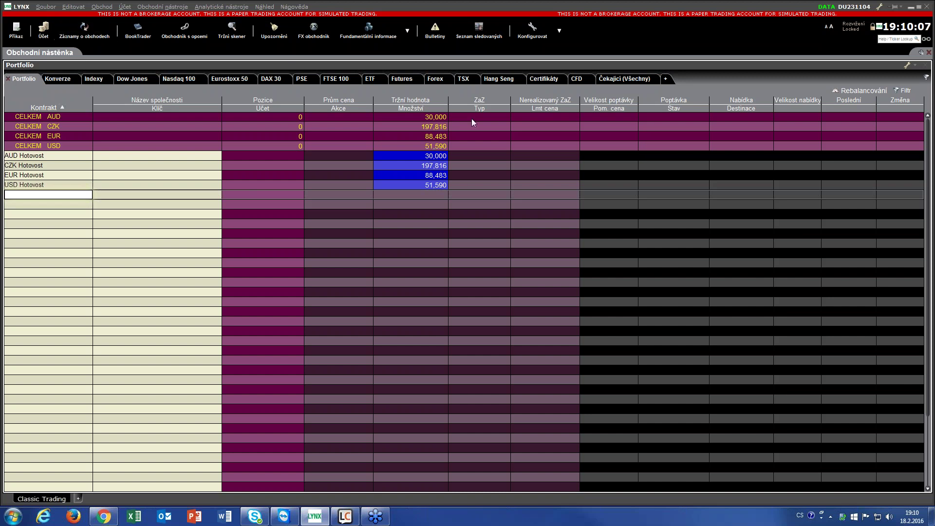
pyautogui.click(587, 79)
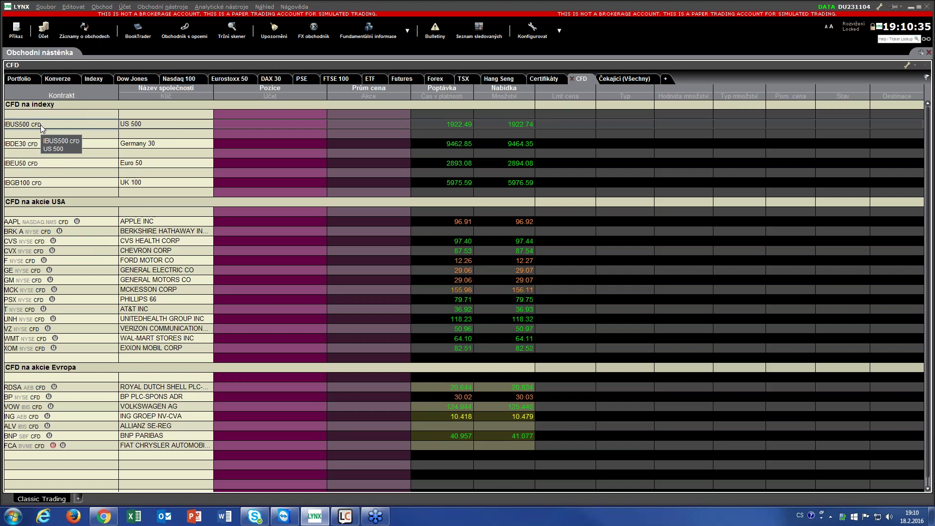
pyautogui.rightClick(40, 125)
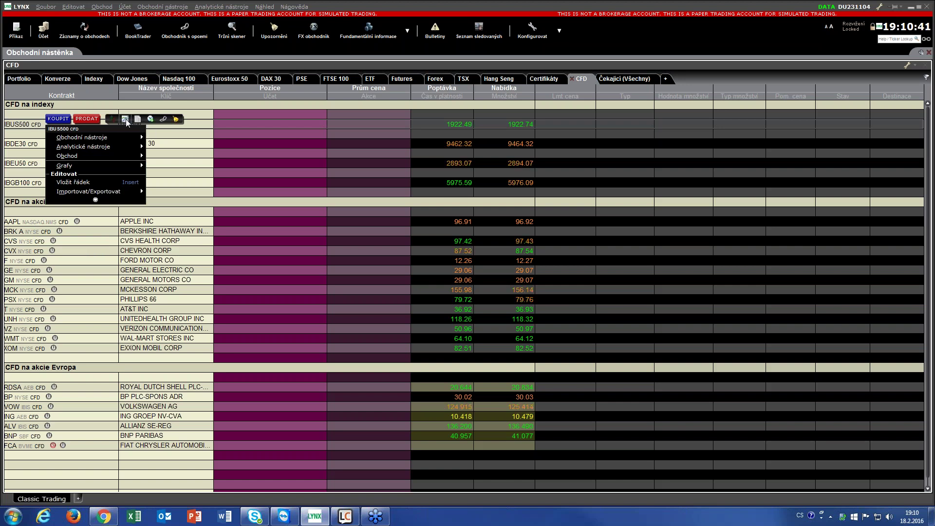
pyautogui.click(125, 119)
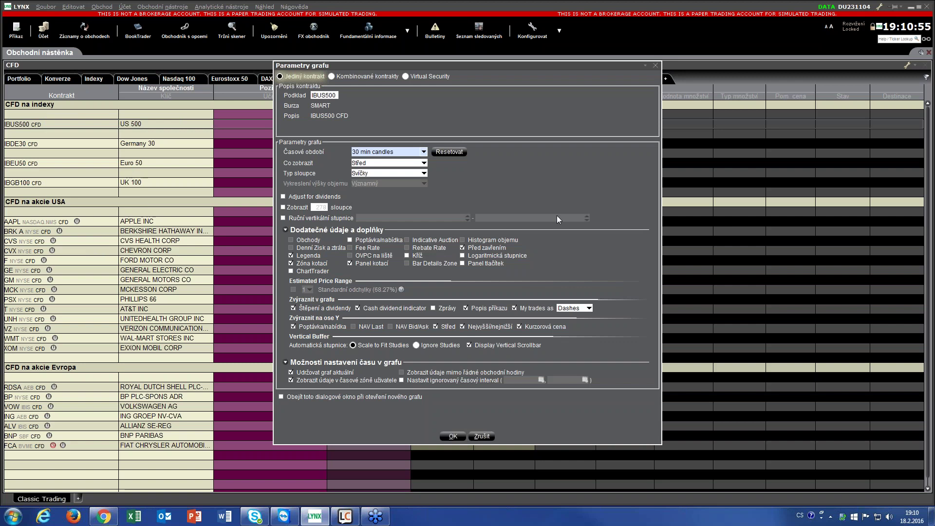
# Review the period, data and bar type options, and create the IBUS500 chart with 30 min candles, Střed and Svíčky.
pyautogui.click(423, 152)
pyautogui.click(424, 161)
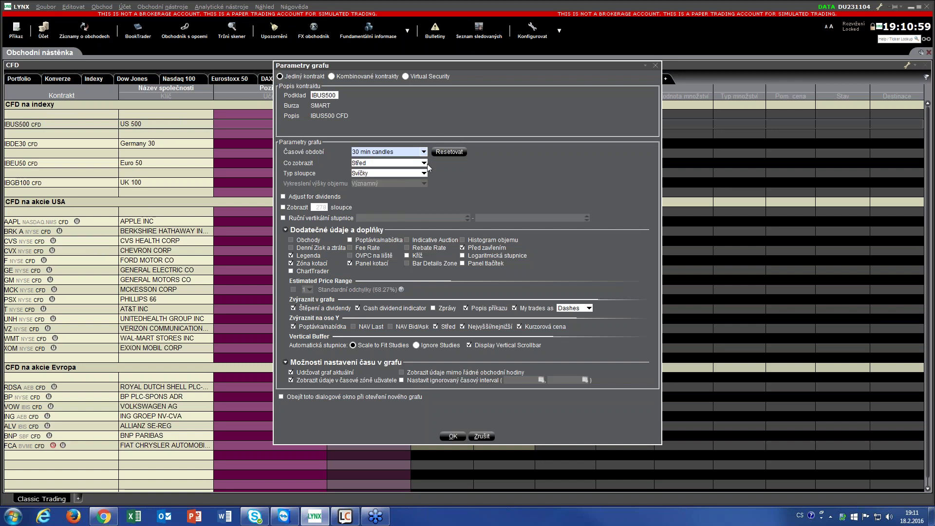
pyautogui.click(424, 162)
pyautogui.click(425, 164)
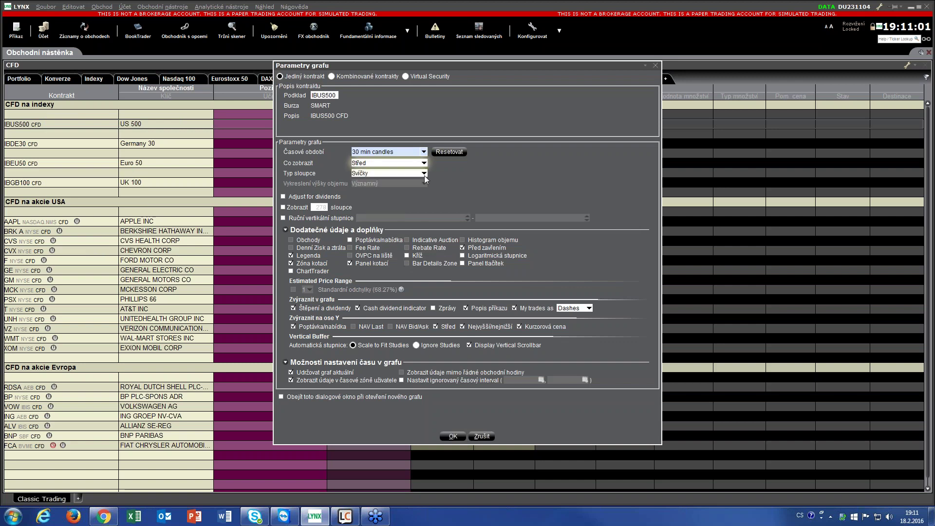
pyautogui.click(424, 173)
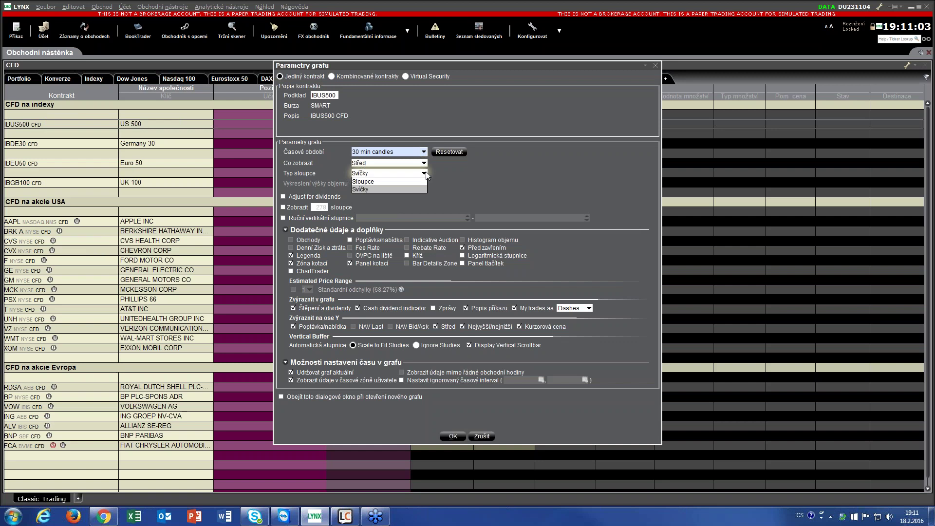
pyautogui.click(426, 173)
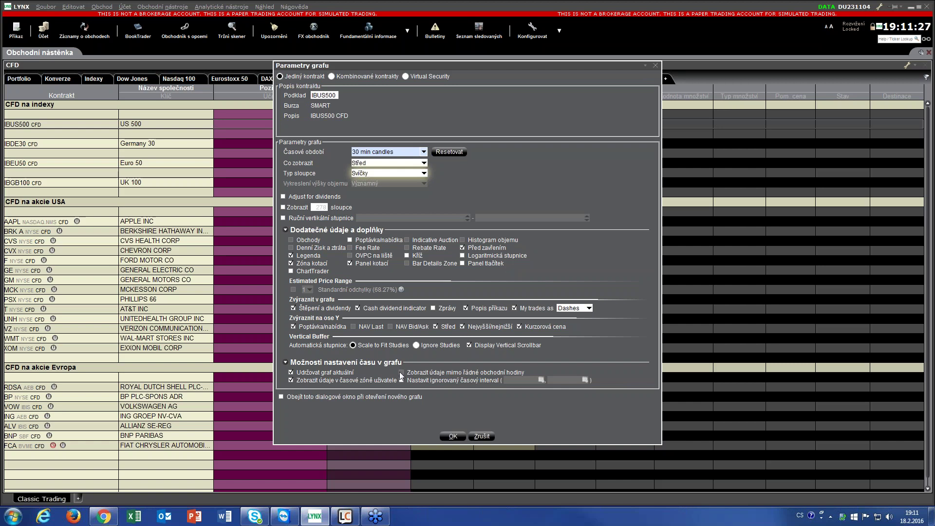
pyautogui.click(451, 436)
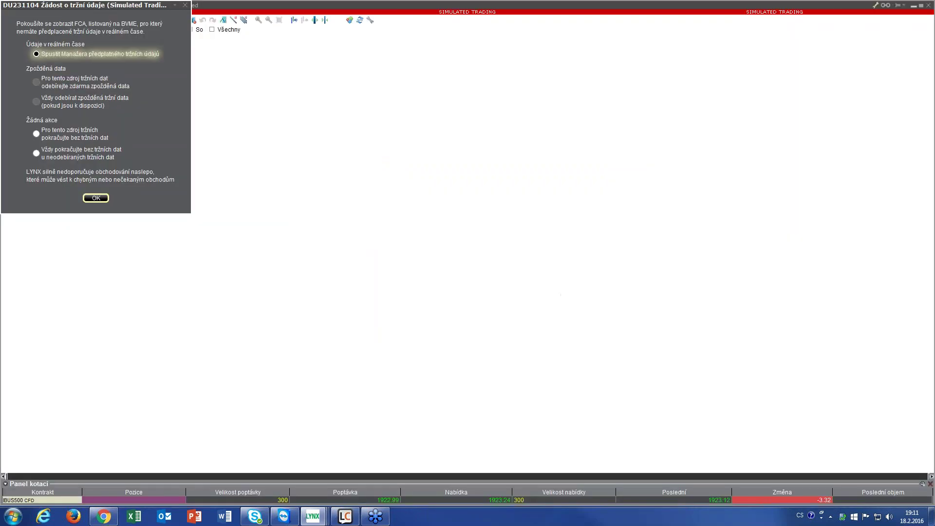
pyautogui.click(96, 198)
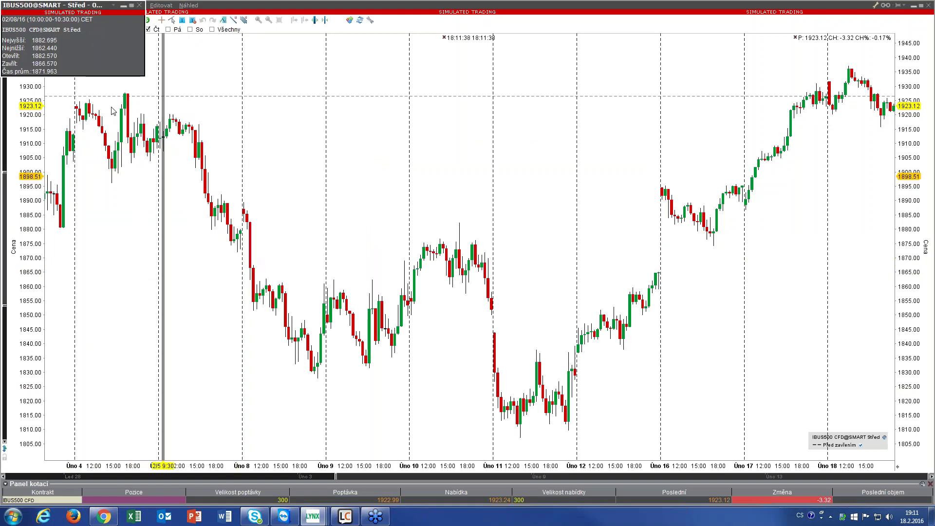
pyautogui.click(140, 6)
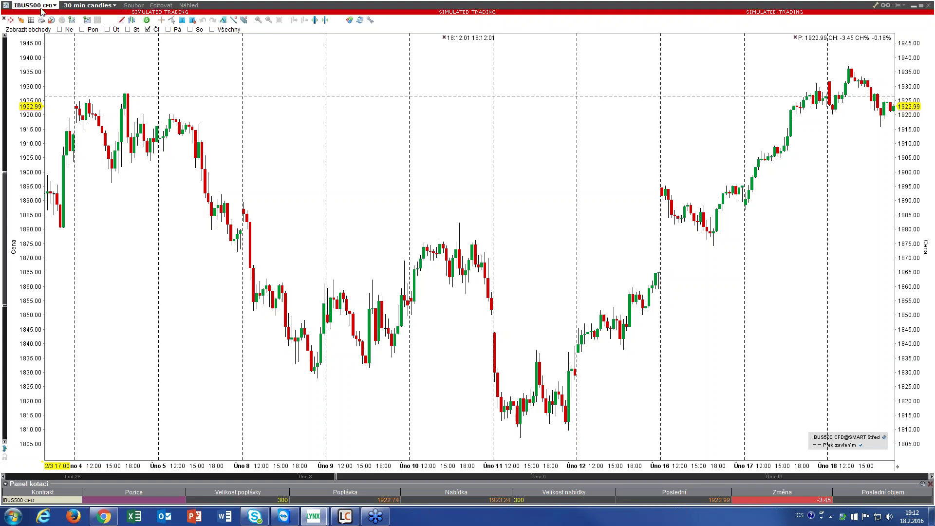
# Review the chart settings and switch the chart's period to 1 min candles, trying 5 min candles first.
pyautogui.click(11, 20)
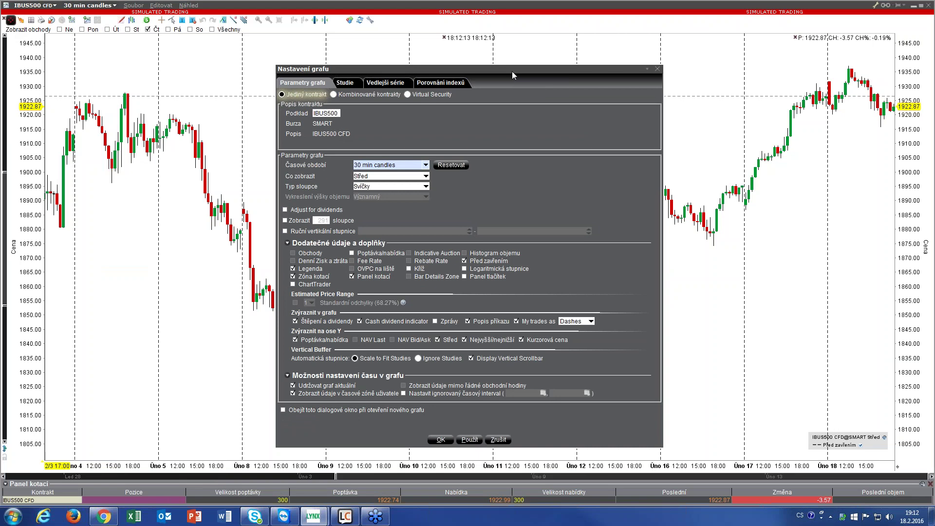
pyautogui.click(506, 441)
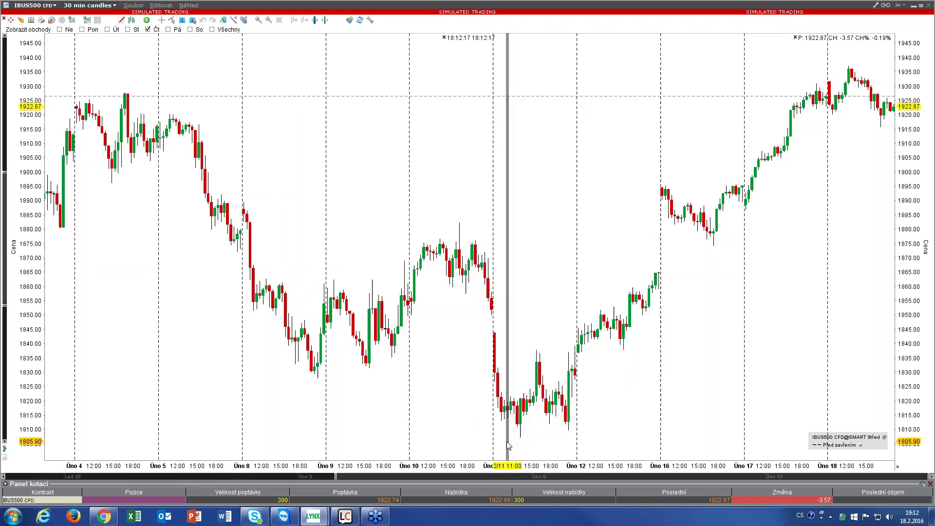
pyautogui.click(114, 6)
pyautogui.click(110, 33)
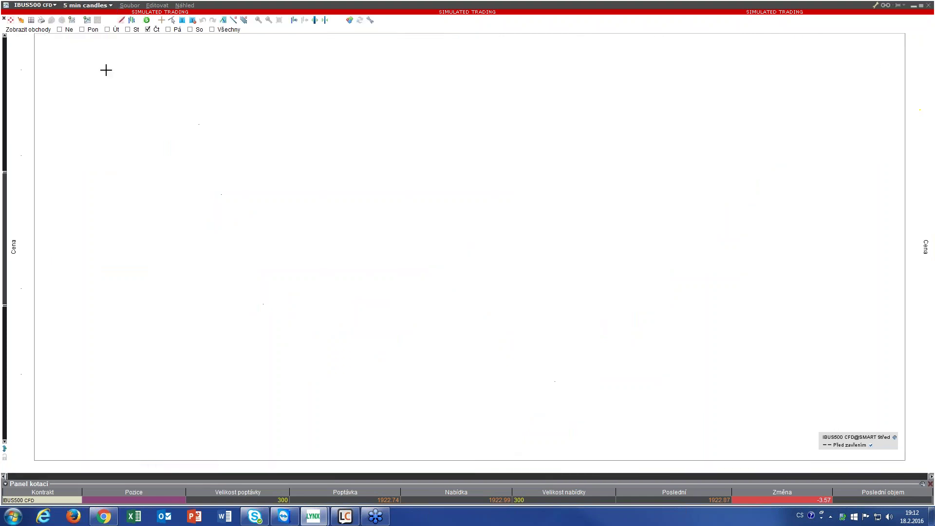
pyautogui.click(92, 6)
pyautogui.click(90, 30)
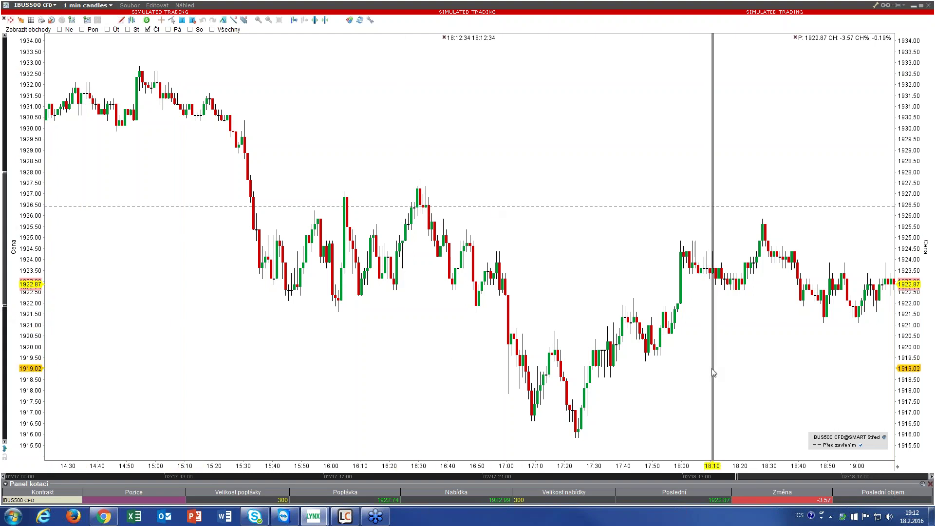
# Try shifting and rescaling the chart's price axis manually, and restore its automatic scale.
pyautogui.moveTo(4, 241); pyautogui.dragTo(4, 206)
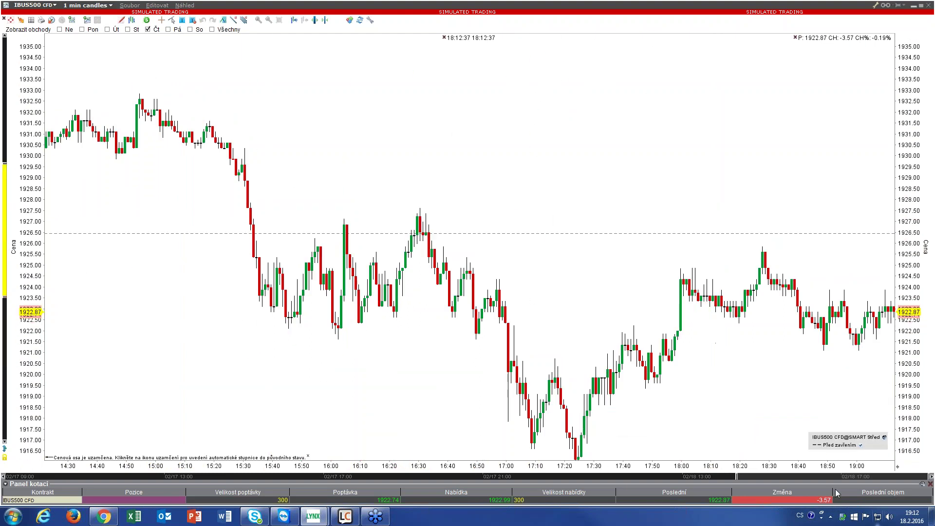
pyautogui.moveTo(801, 478); pyautogui.dragTo(837, 478)
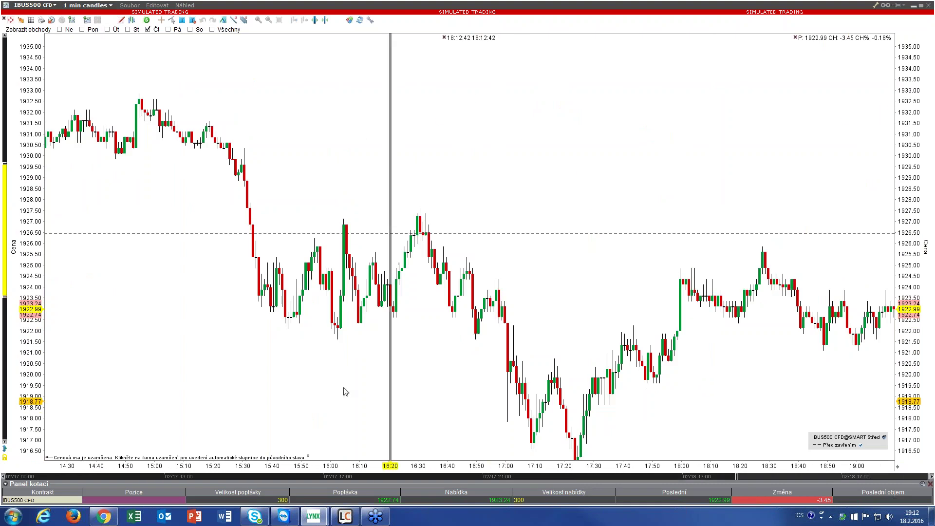
pyautogui.moveTo(4, 296)
pyautogui.mouseDown()
pyautogui.moveTo(17, 244)
pyautogui.moveTo(19, 385)
pyautogui.moveTo(15, 282)
pyautogui.mouseUp()
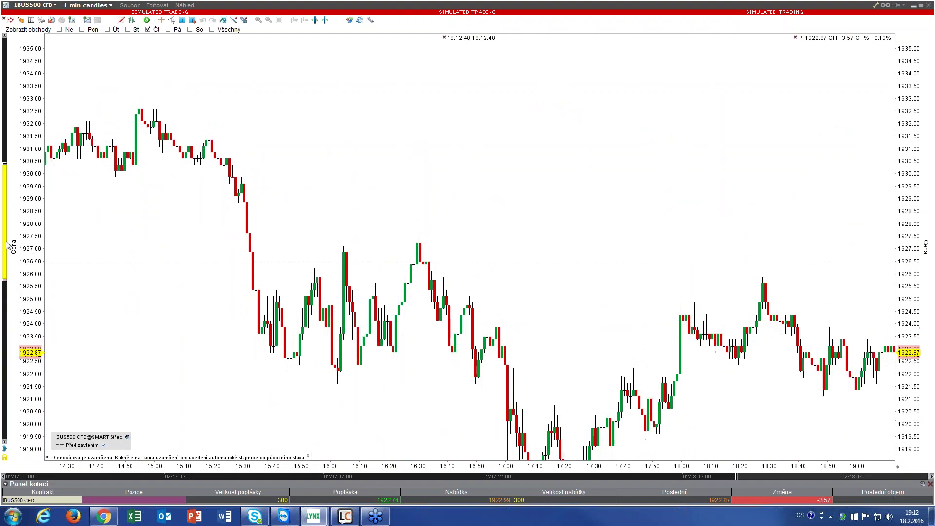
pyautogui.moveTo(7, 241); pyautogui.dragTo(7, 263)
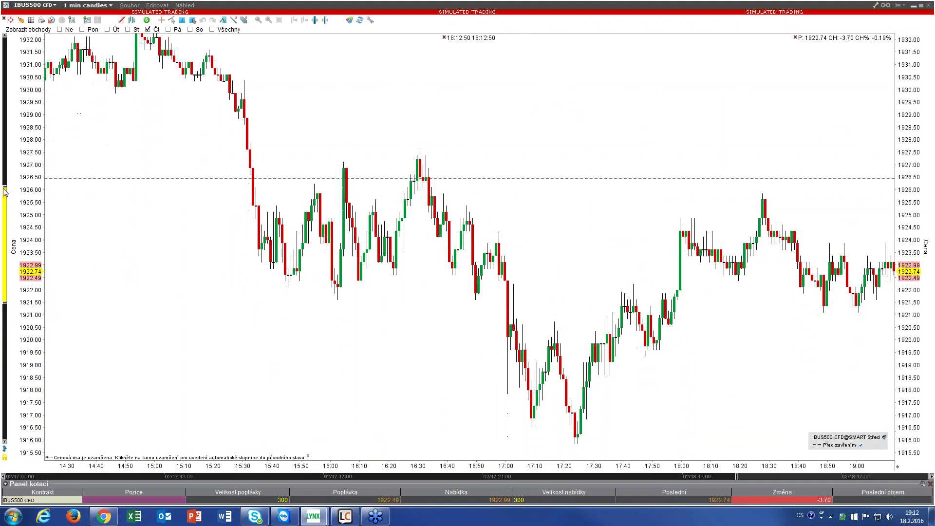
pyautogui.moveTo(4, 187); pyautogui.dragTo(4, 165)
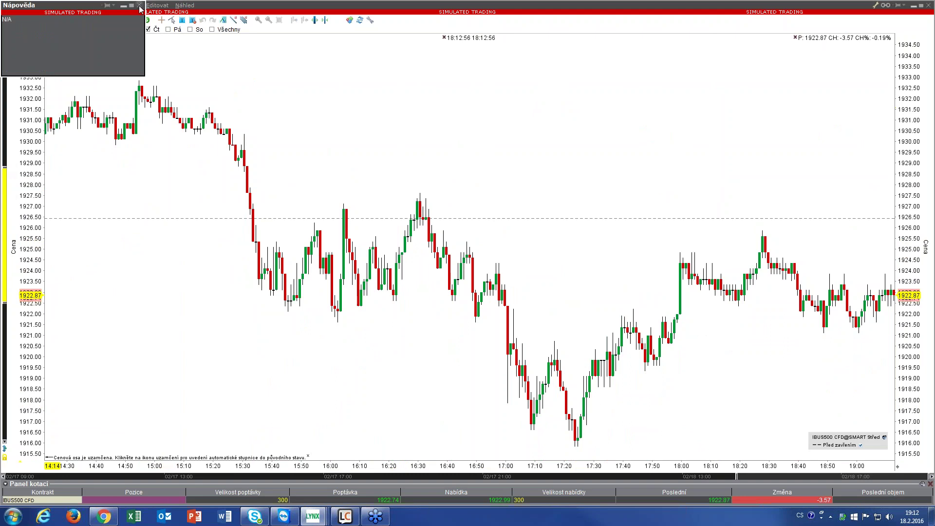
pyautogui.click(4, 457)
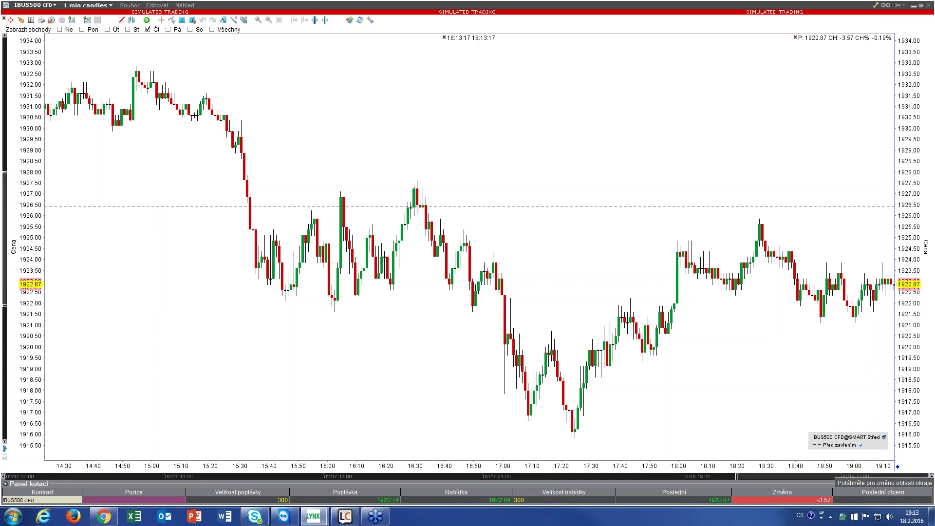
# Widen the empty time margin after the chart's latest candle.
pyautogui.moveTo(897, 466); pyautogui.dragTo(852, 466)
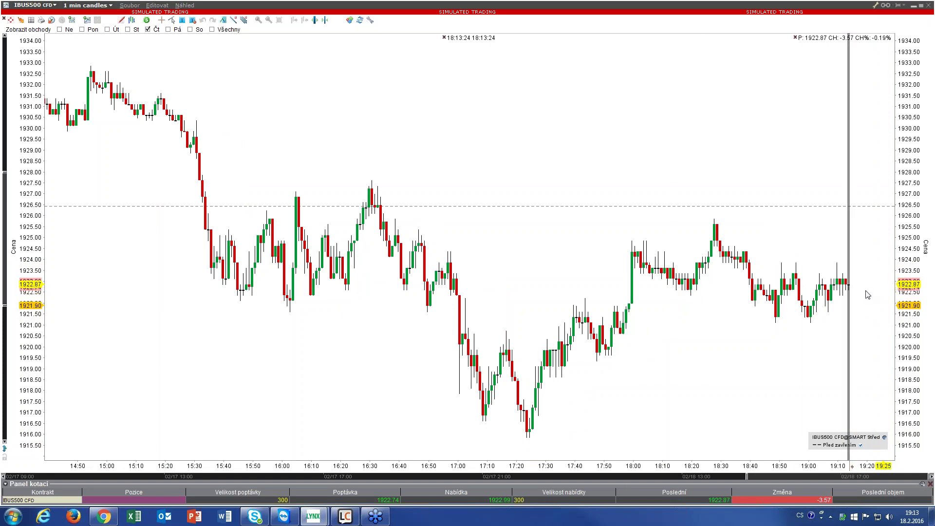
pyautogui.press('F1')
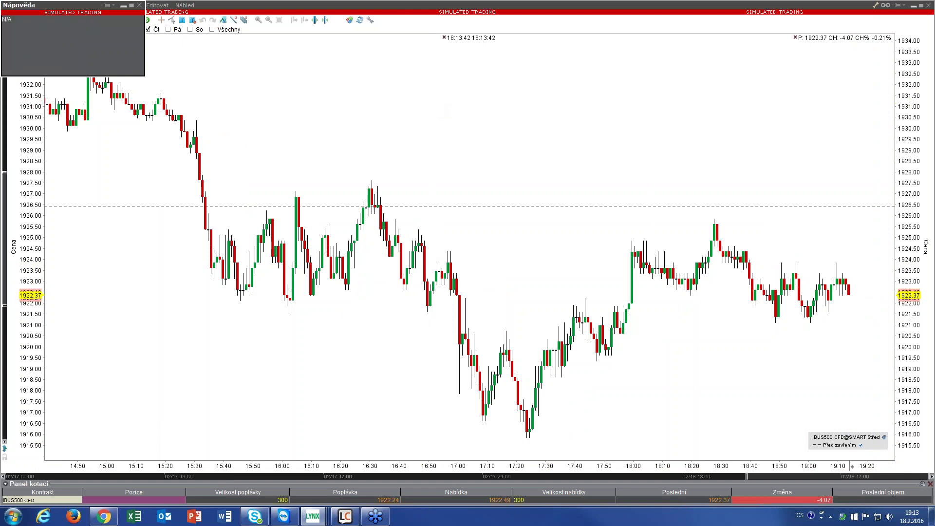
pyautogui.click(139, 6)
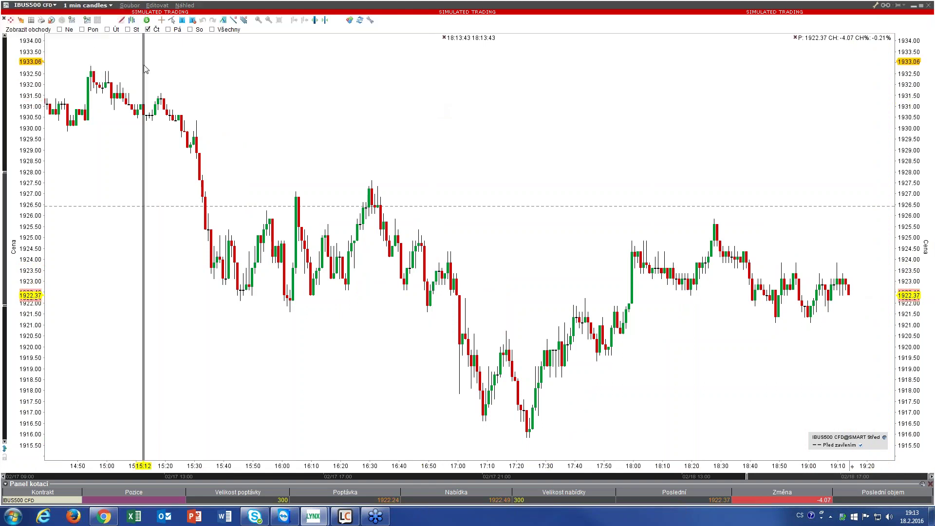
# Show ChartTrader and its button panel below the chart, and enlarge the orders area slightly.
pyautogui.click(185, 6)
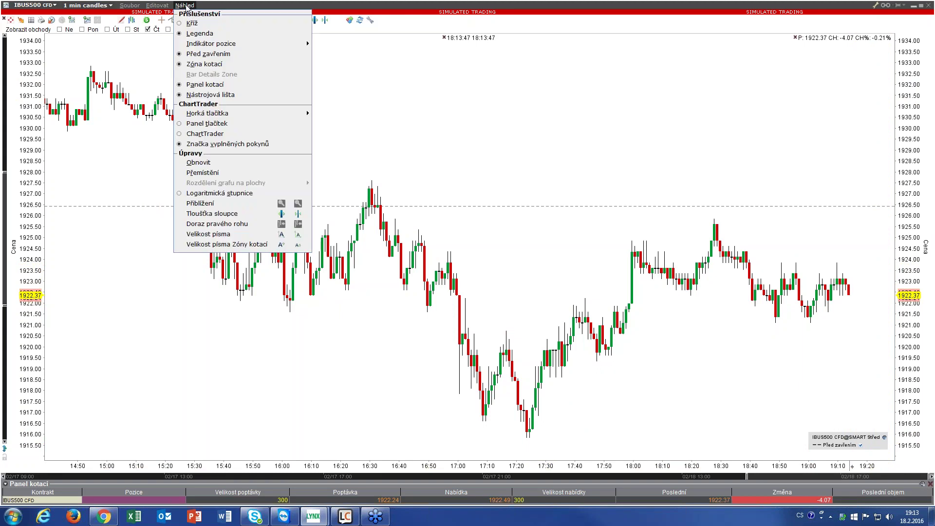
pyautogui.click(223, 134)
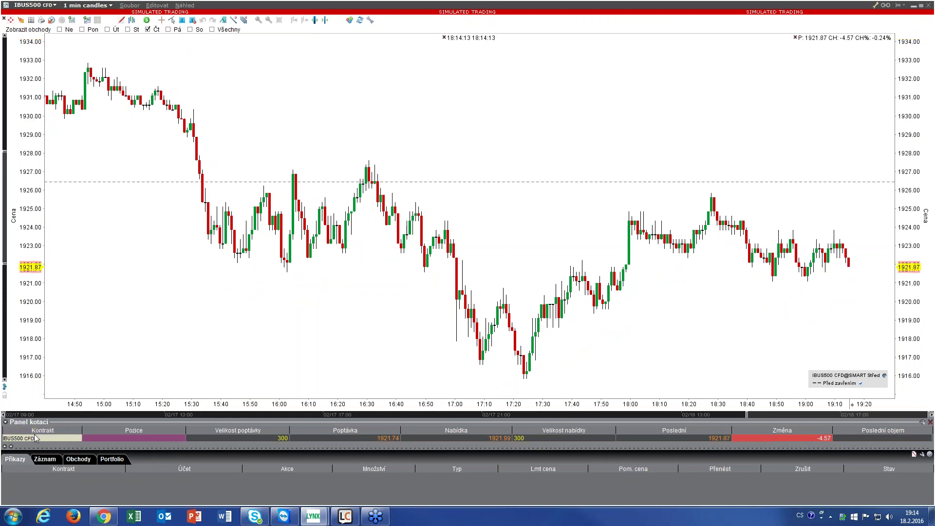
pyautogui.click(189, 6)
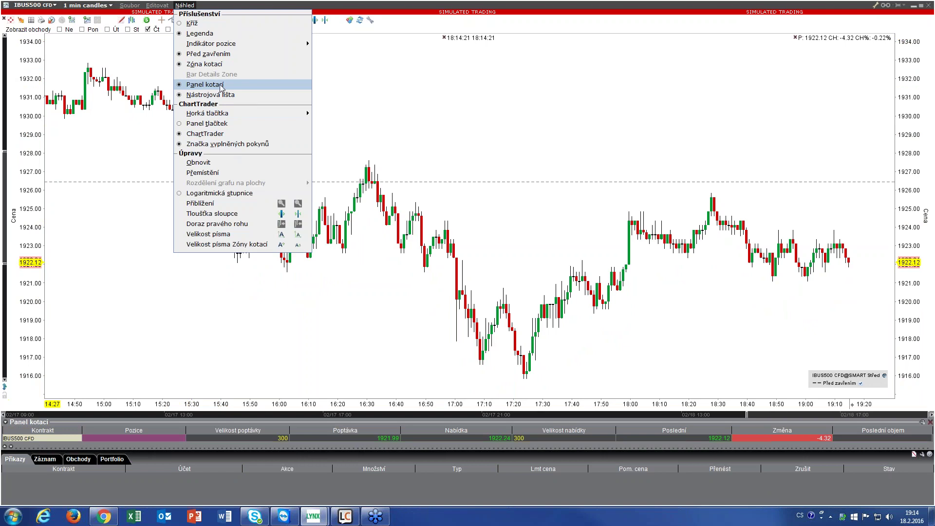
pyautogui.click(219, 124)
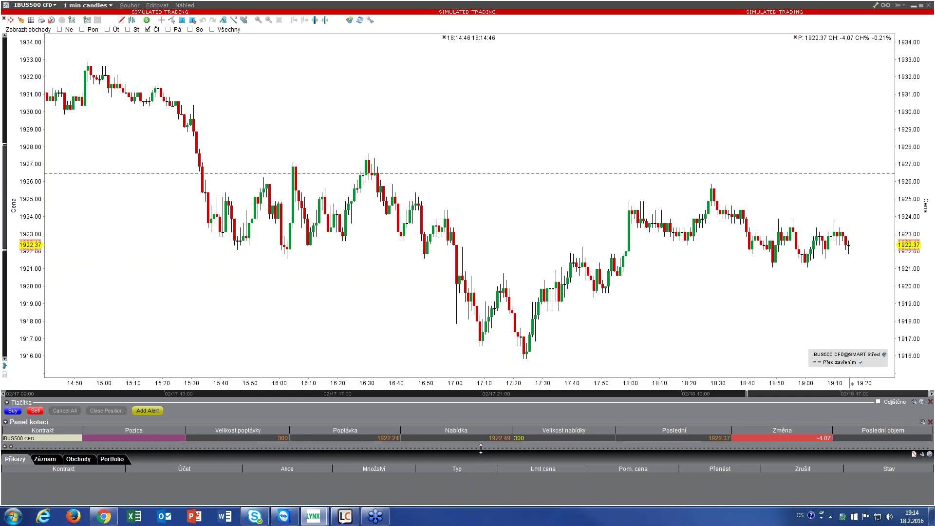
pyautogui.moveTo(481, 448); pyautogui.dragTo(491, 429)
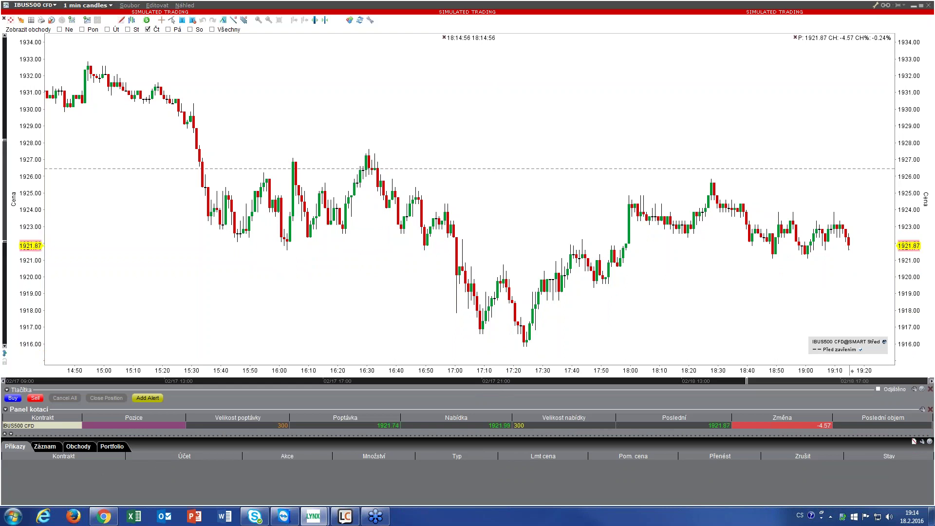
# Create a buy limit order for 100 IBUS500 CFD and reposition its line on the chart to a limit price of 1922.78.
pyautogui.click(13, 398)
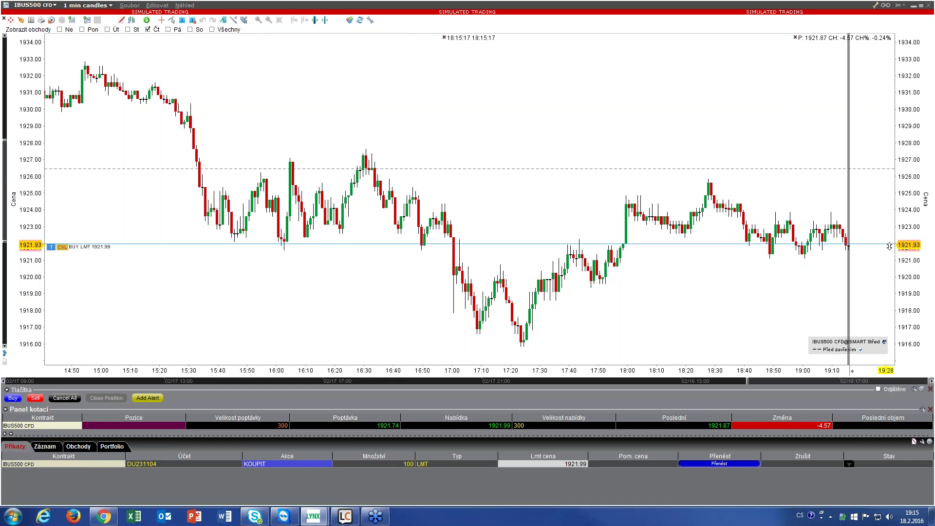
pyautogui.moveTo(847, 251)
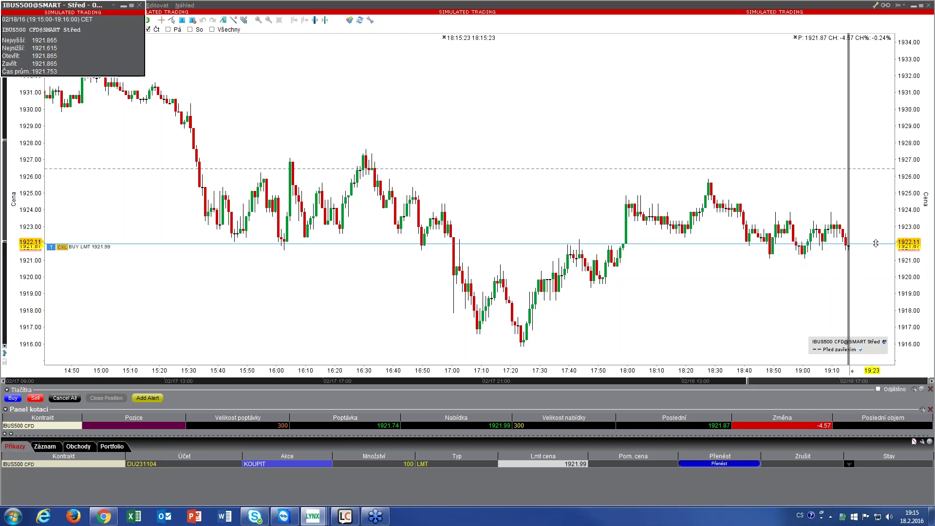
pyautogui.moveTo(875, 243); pyautogui.dragTo(866, 143)
pyautogui.moveTo(835, 176); pyautogui.dragTo(877, 250)
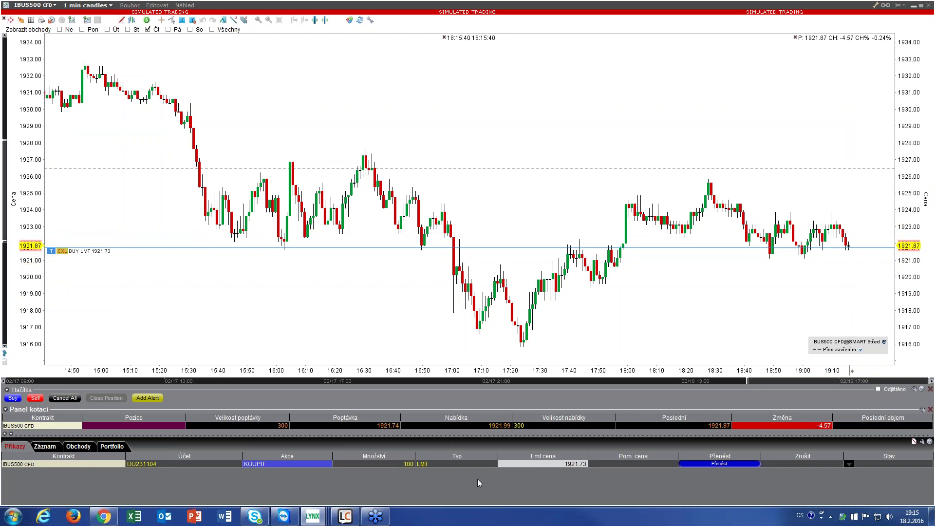
pyautogui.moveTo(873, 250); pyautogui.dragTo(858, 229)
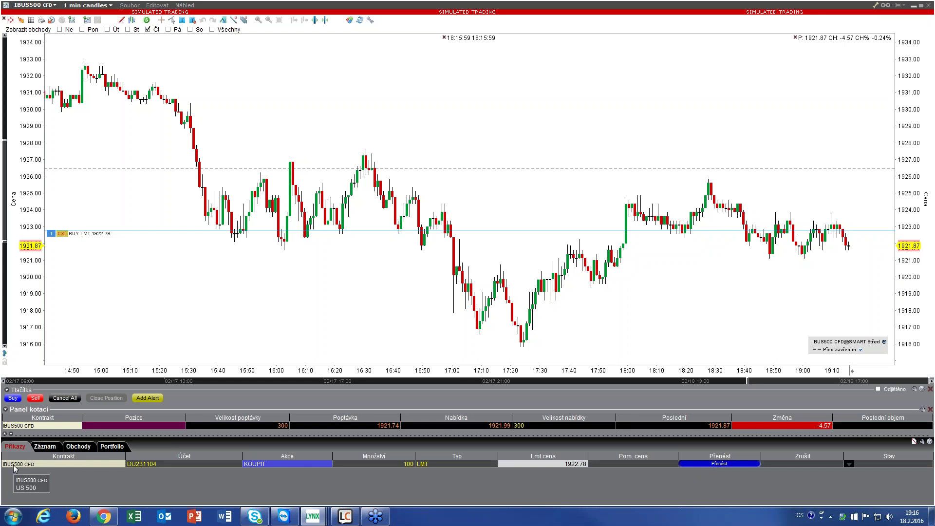
# Attach bracket orders to the buy limit order and move their chart lines to a 1927.39 profit target and a 1918.74 stop.
pyautogui.rightClick(191, 463)
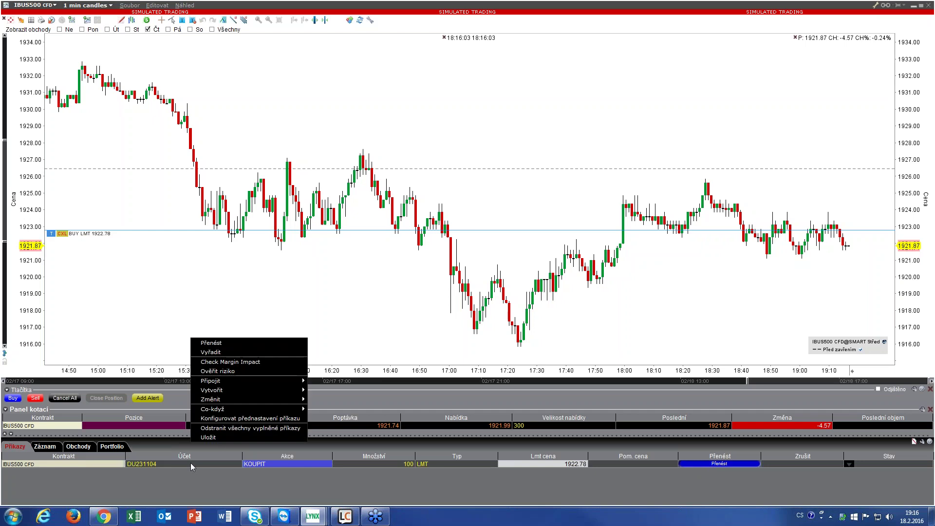
pyautogui.moveTo(260, 385)
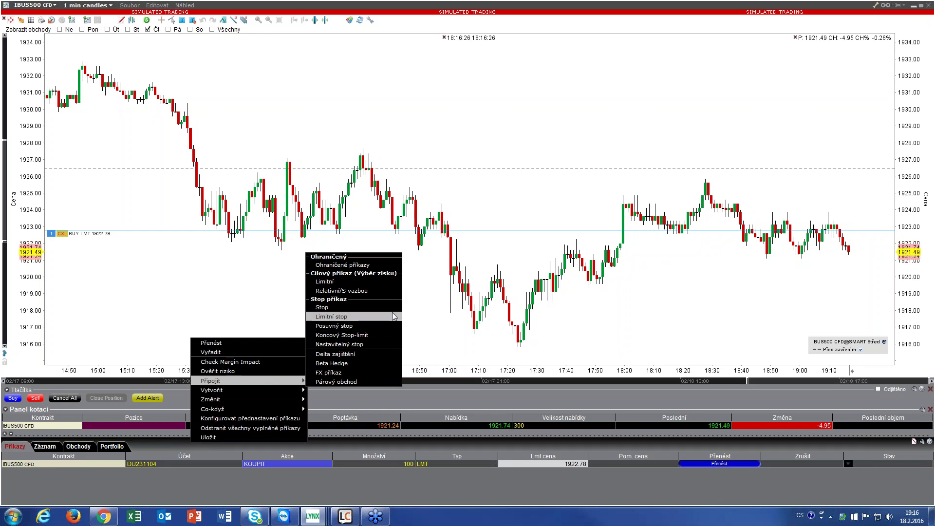
pyautogui.click(389, 266)
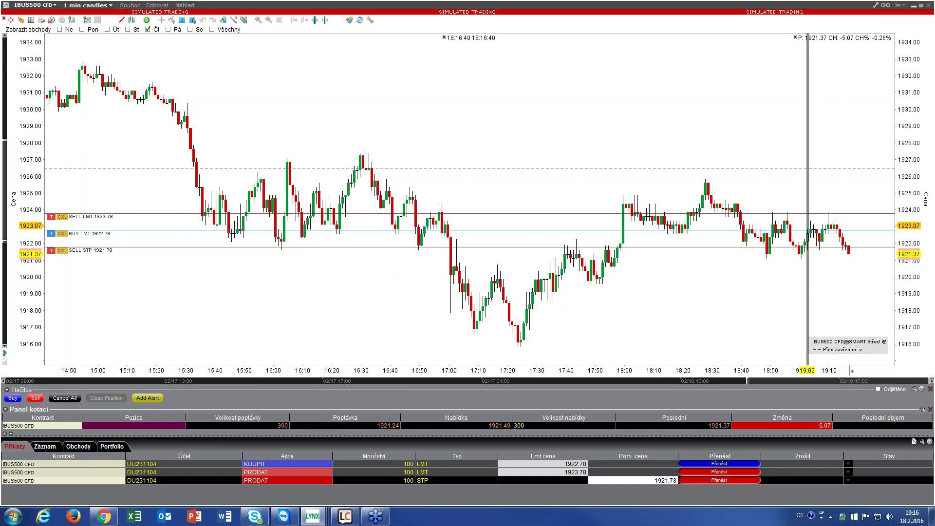
pyautogui.moveTo(834, 213); pyautogui.dragTo(833, 155)
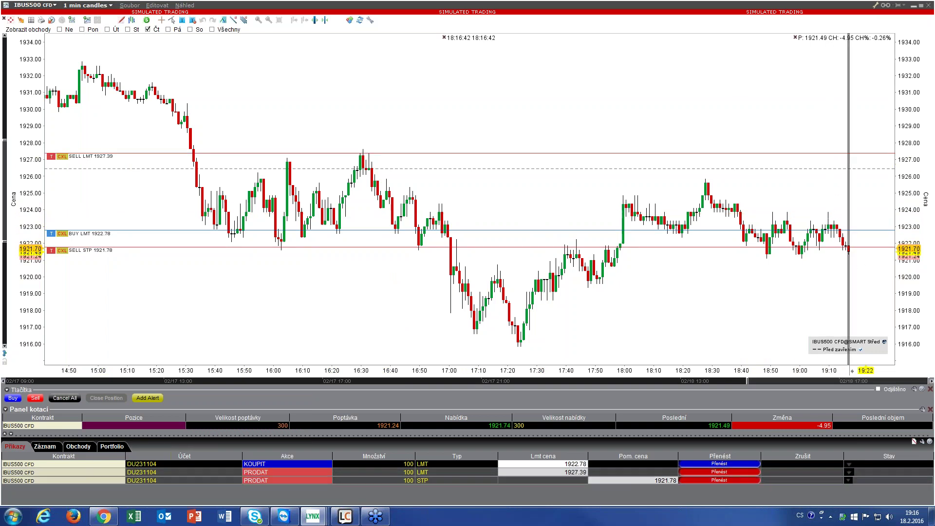
pyautogui.moveTo(859, 248); pyautogui.dragTo(871, 299)
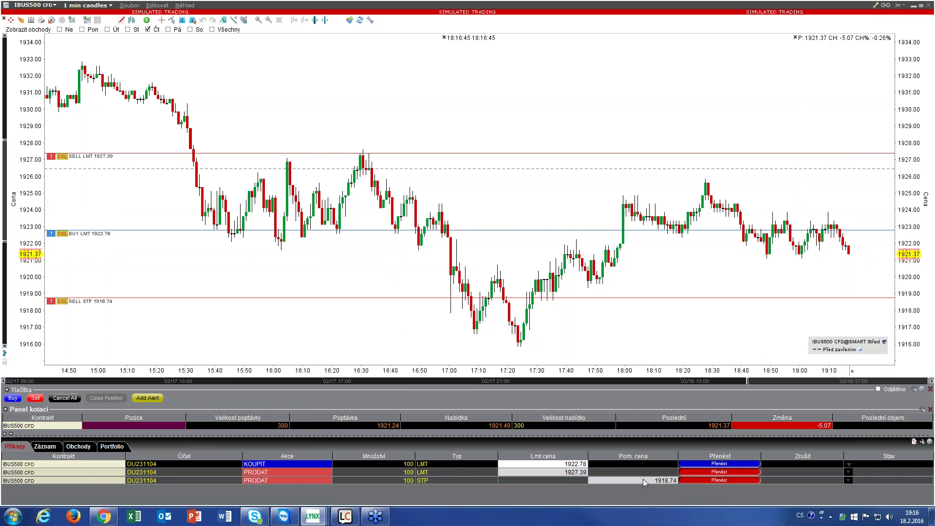
# Set the profit target's limit price to 1932 in its order row, and readjust it to 1929.14 by moving its chart line.
pyautogui.click(598, 479)
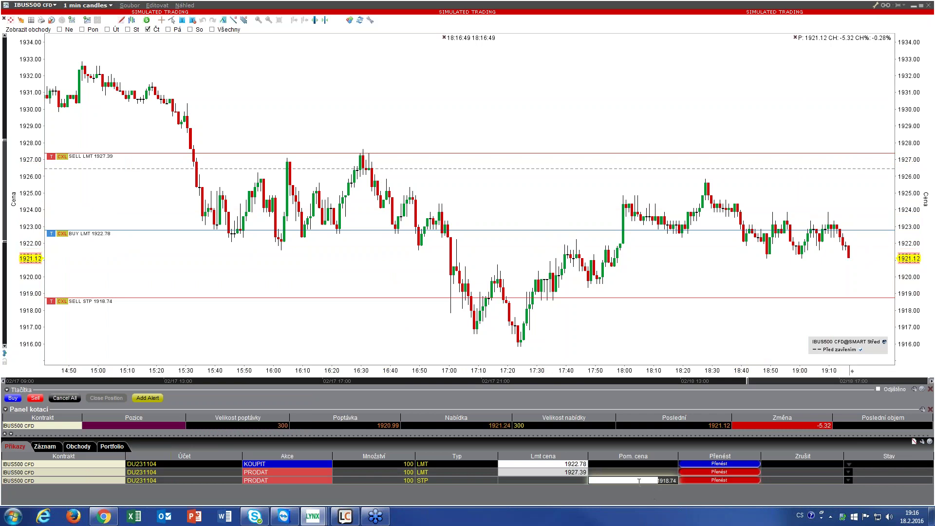
pyautogui.click(555, 472)
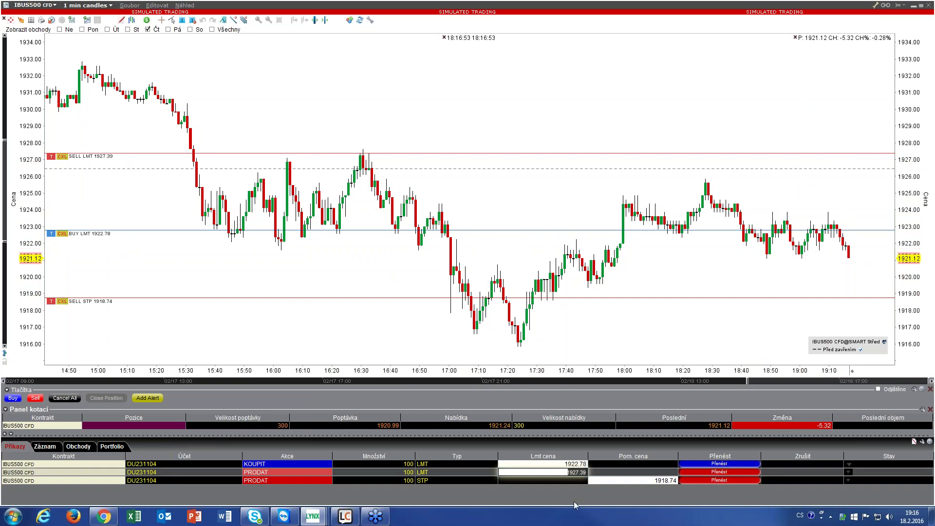
pyautogui.write('1932')
pyautogui.press('Return')
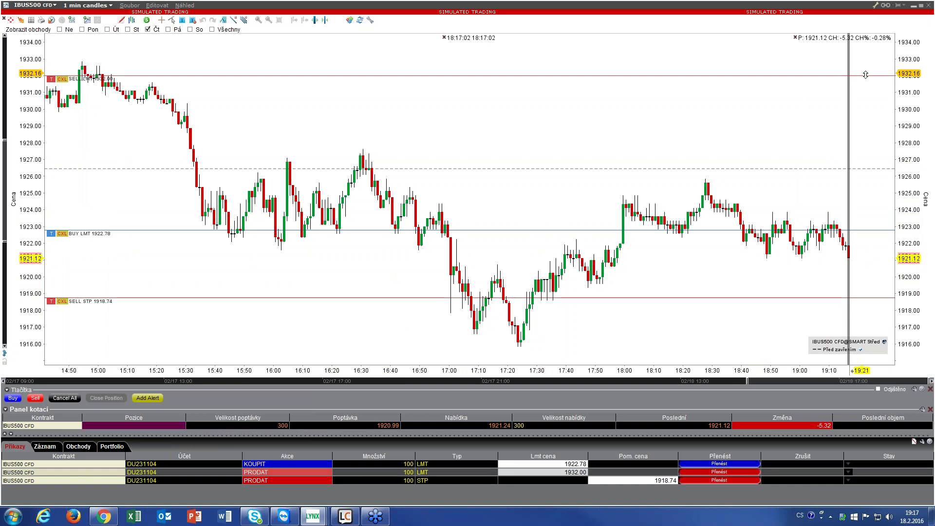
pyautogui.moveTo(865, 74); pyautogui.dragTo(867, 123)
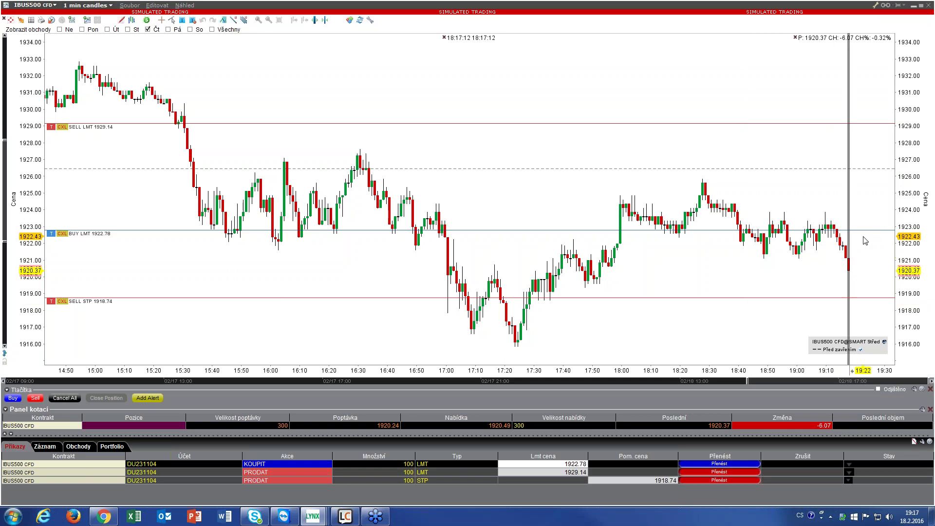
pyautogui.click(849, 228)
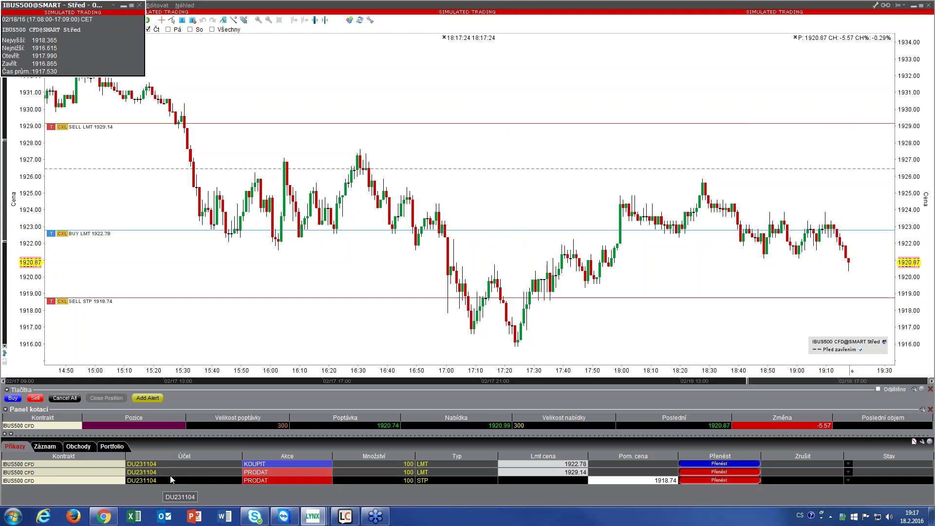
# Try to transmit the bracket order for 100 IBUS500 CFD, overriding the value limit, and close the stop order's preview.
pyautogui.click(720, 465)
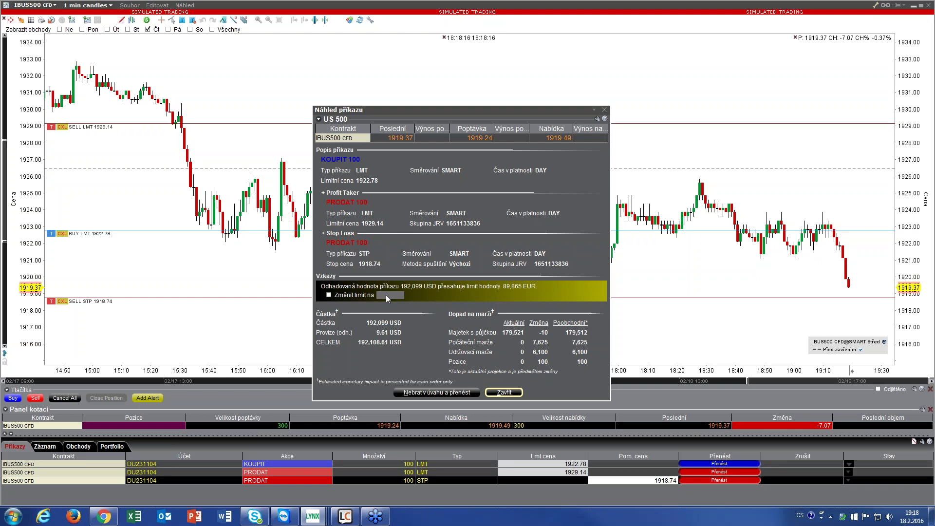
pyautogui.click(452, 392)
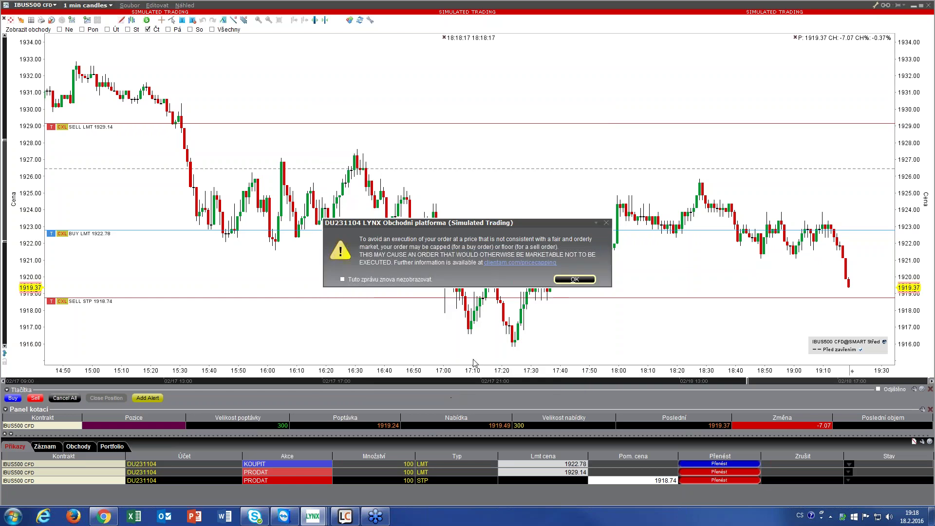
pyautogui.click(574, 279)
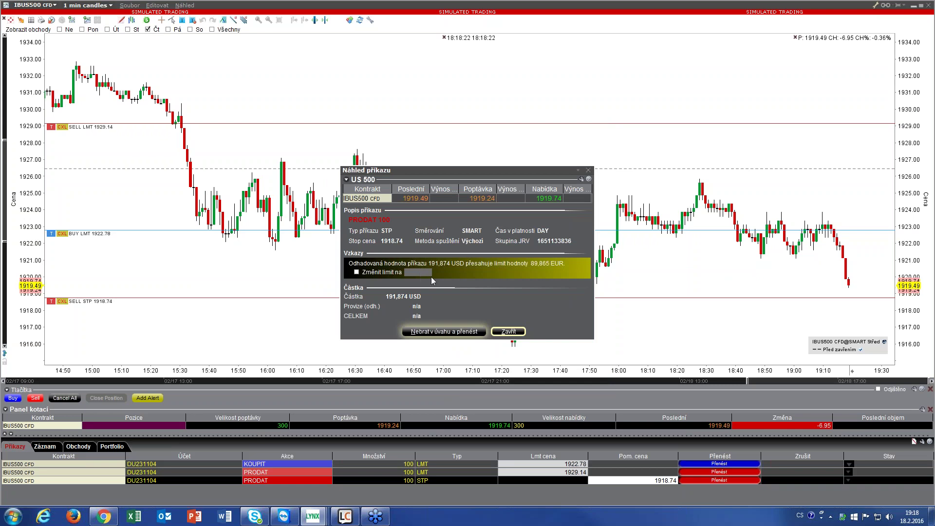
pyautogui.click(508, 330)
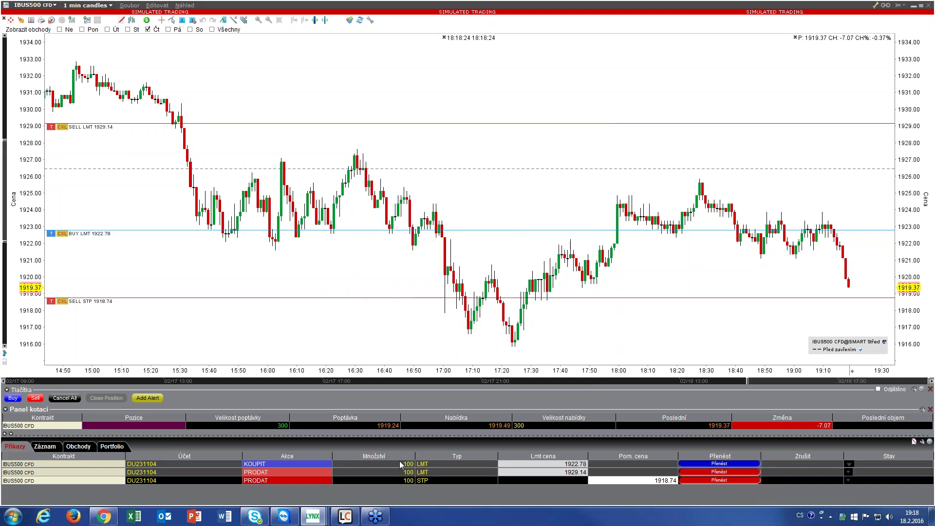
# Reduce the buy order's quantity to 10 and transmit it together with its attached orders.
pyautogui.write('10')
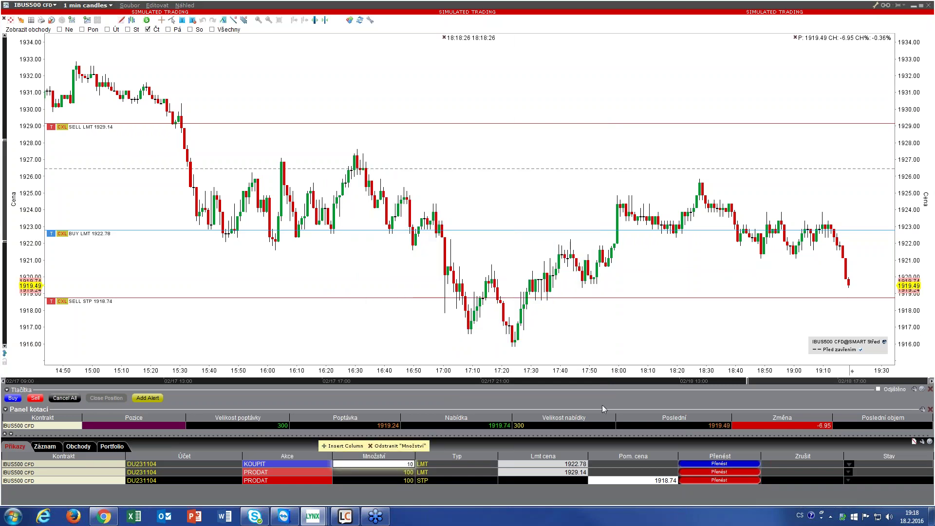
pyautogui.click(787, 463)
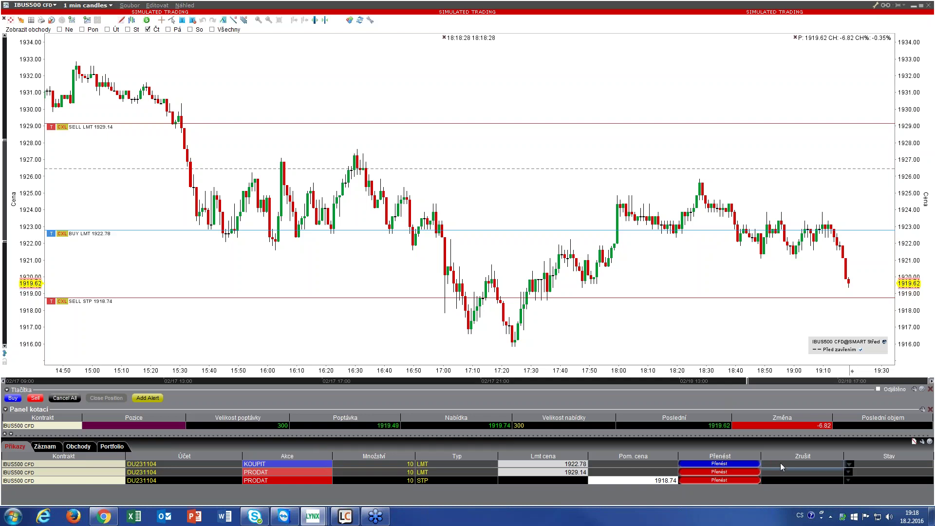
pyautogui.click(752, 464)
pyautogui.click(578, 280)
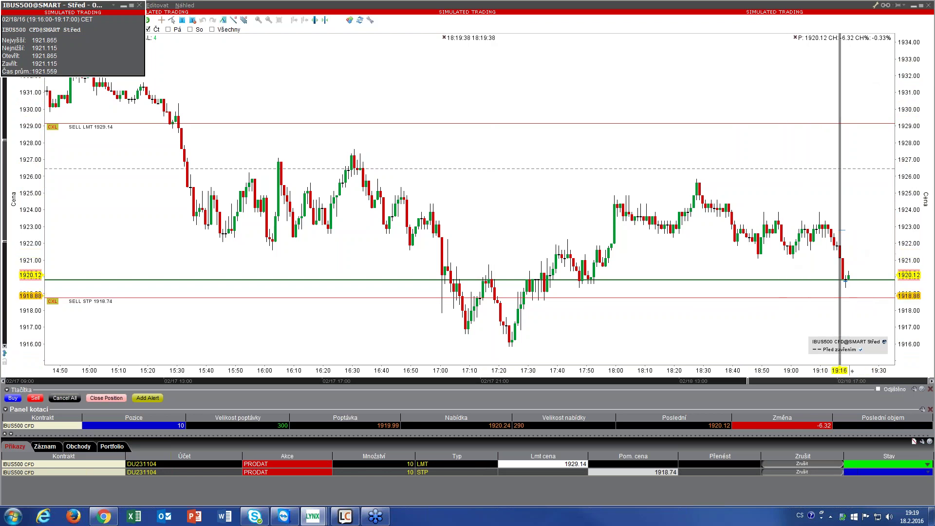
# Raise the active stop-loss sell order's line on the chart to a stop price of 1921.47.
pyautogui.moveTo(844, 297)
pyautogui.mouseDown()
pyautogui.moveTo(864, 259)
pyautogui.moveTo(860, 298)
pyautogui.mouseUp()
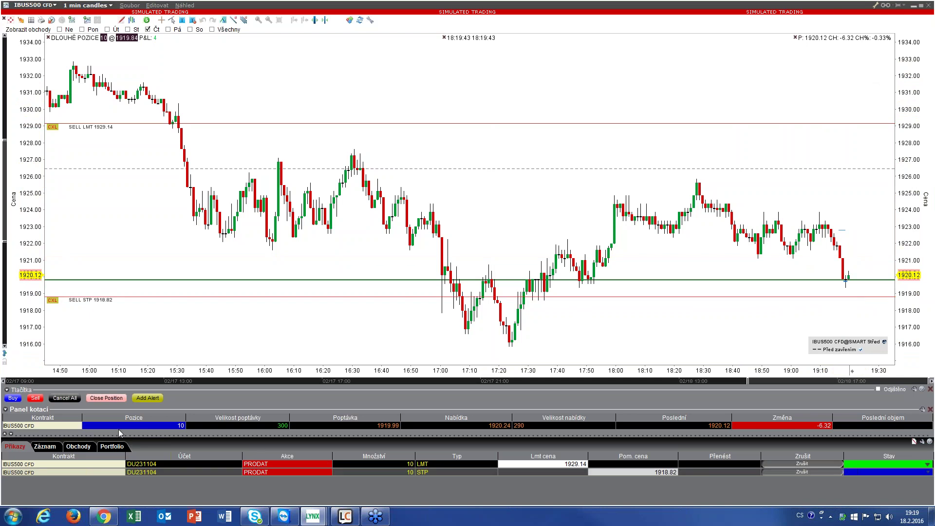
pyautogui.moveTo(819, 297); pyautogui.dragTo(879, 255)
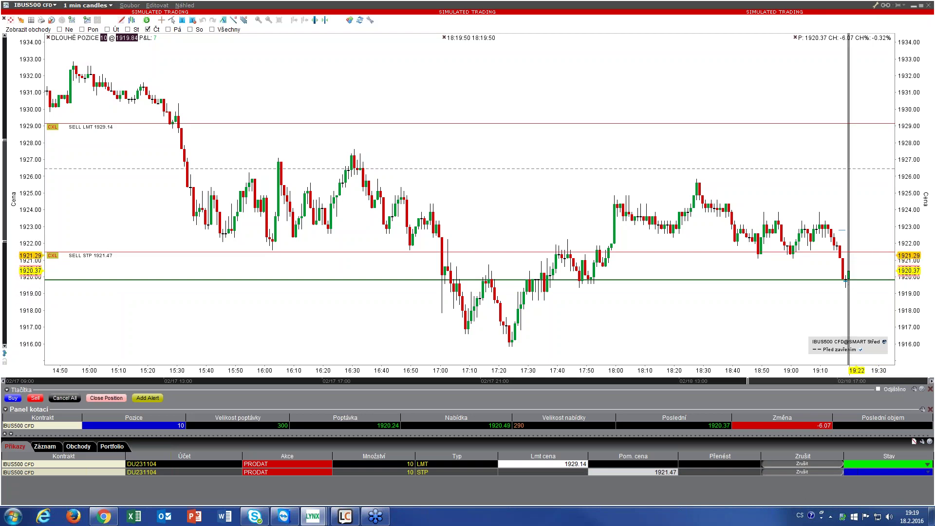
pyautogui.moveTo(863, 252); pyautogui.dragTo(863, 258)
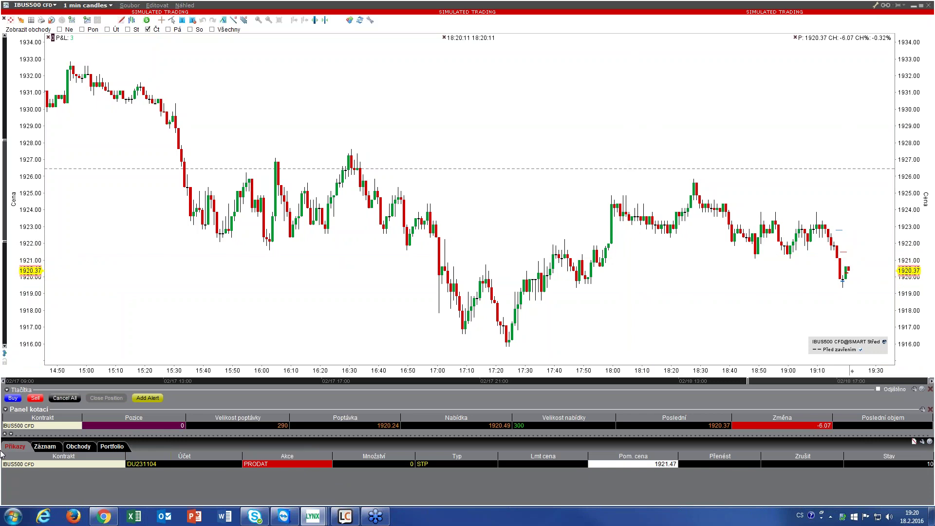
# Create a buy limit order for 100 IBUS500 CFD at 1920.49, cancel all orders, and close the data pop-up over the chart.
pyautogui.click(13, 398)
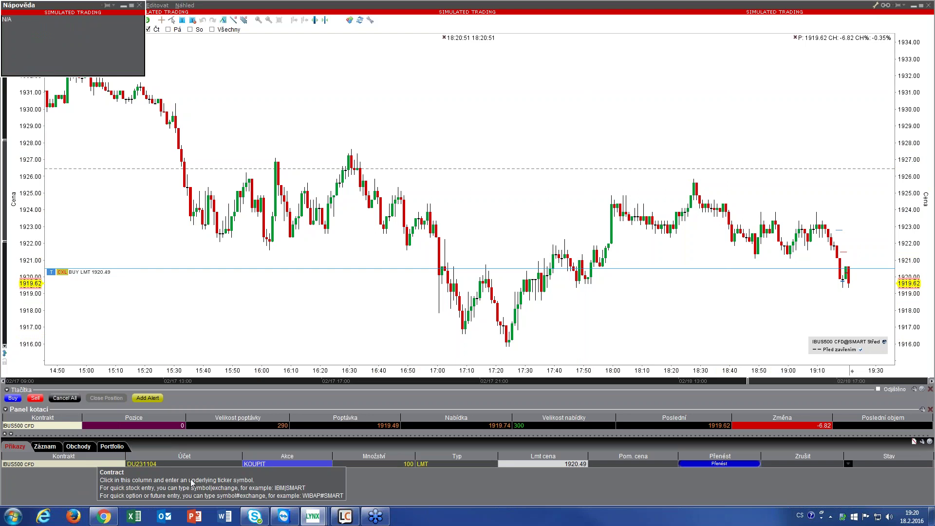
pyautogui.click(67, 397)
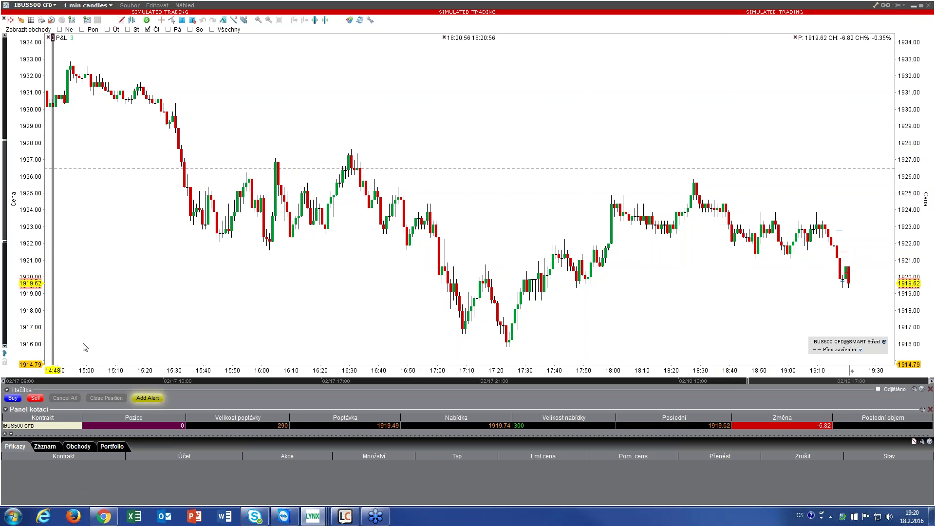
pyautogui.moveTo(249, 39)
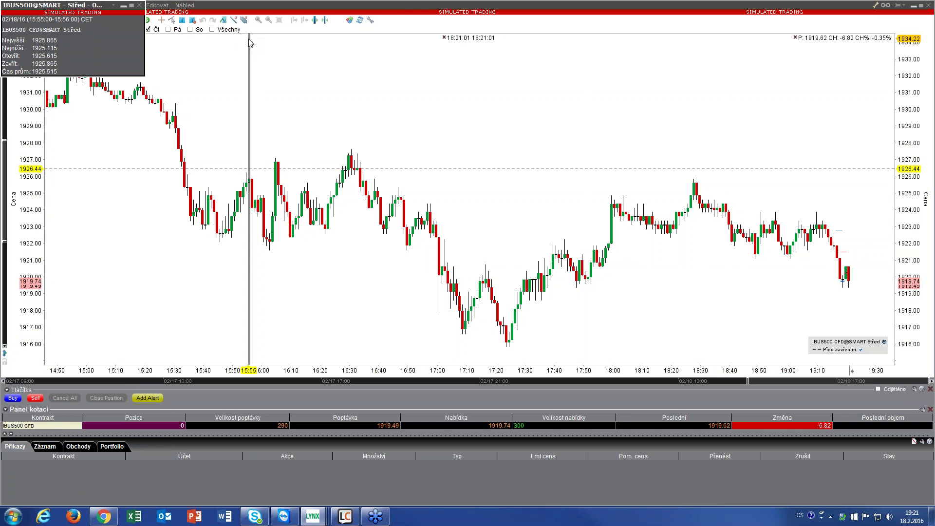
pyautogui.click(139, 6)
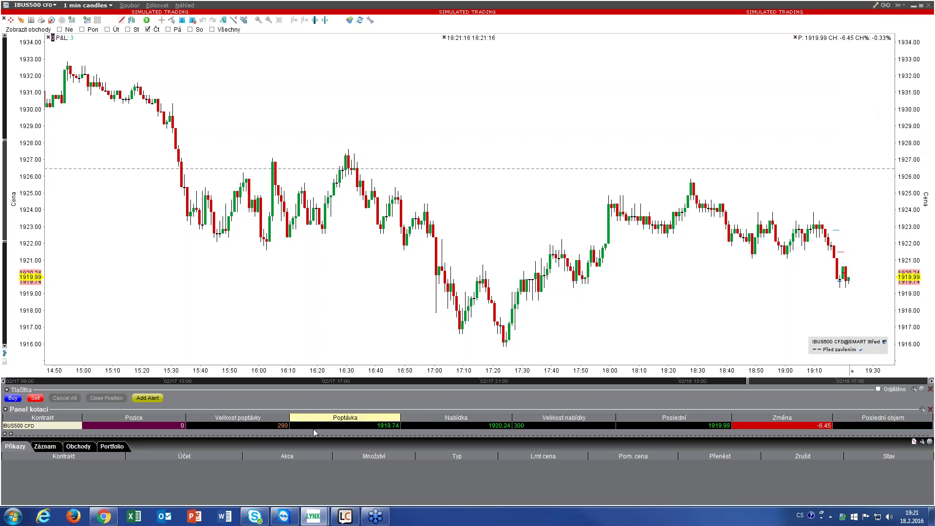
# Open a 1-minute candle chart of EUR.USD from the main window's Forex watchlist.
pyautogui.click(905, 8)
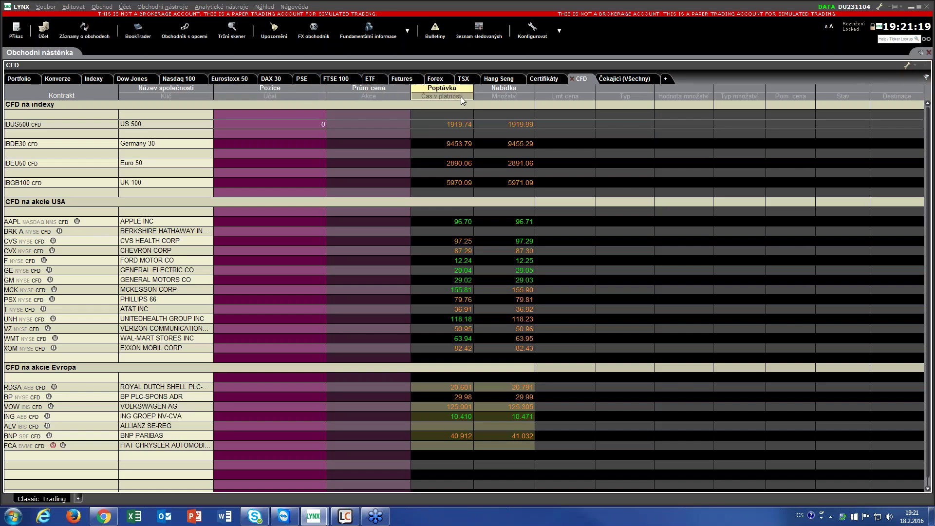
pyautogui.click(440, 81)
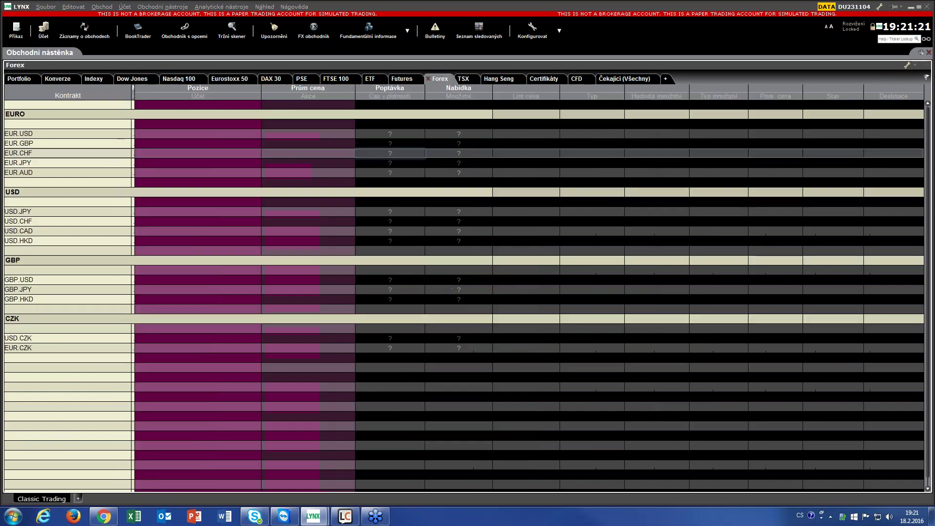
pyautogui.rightClick(56, 134)
pyautogui.click(141, 127)
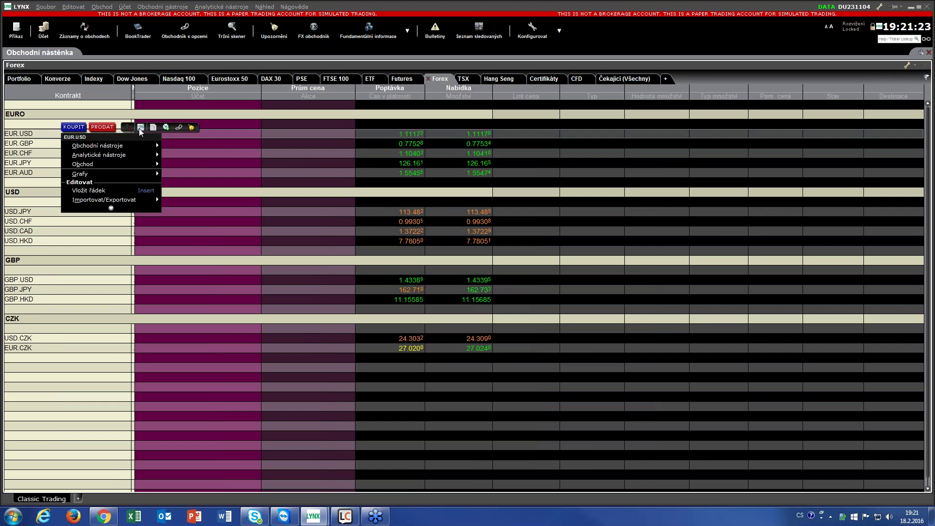
pyautogui.click(453, 436)
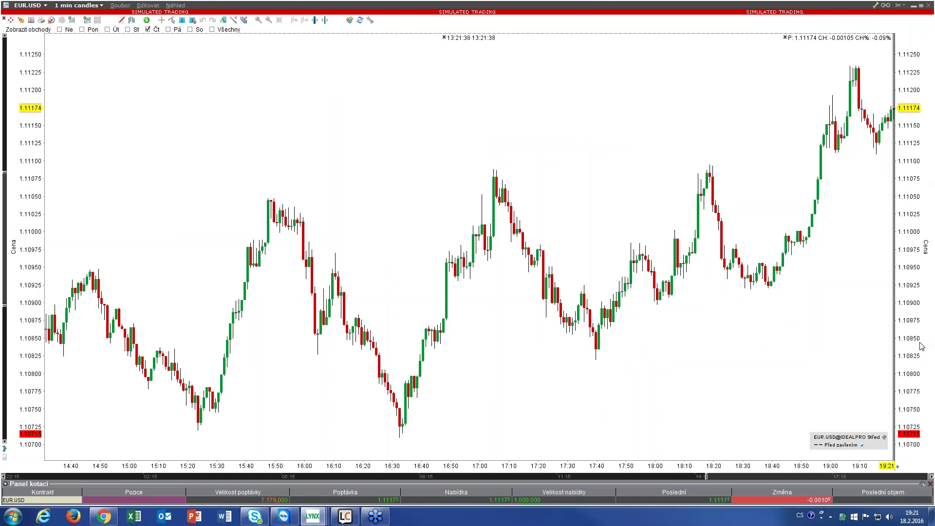
# Close the EUR.USD chart and return to the IBUS500 CFD chart window.
pyautogui.click(931, 6)
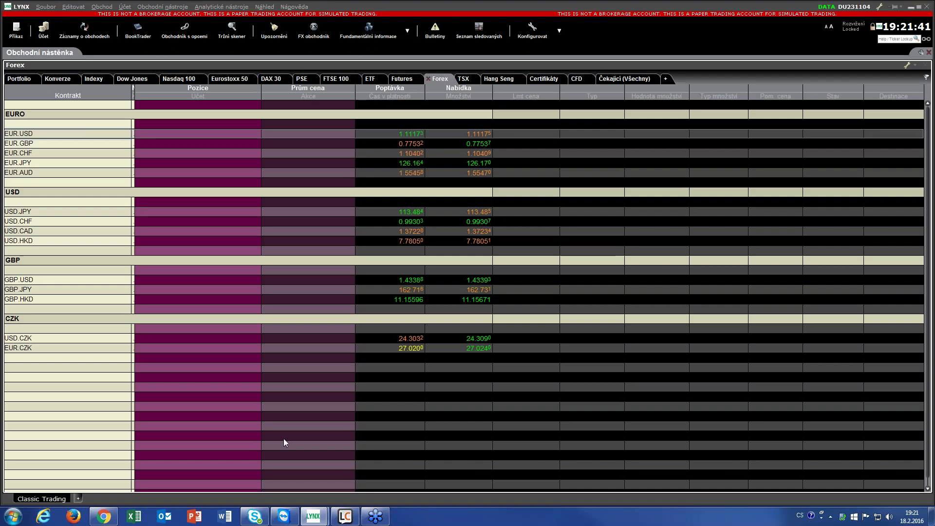
pyautogui.moveTo(321, 516)
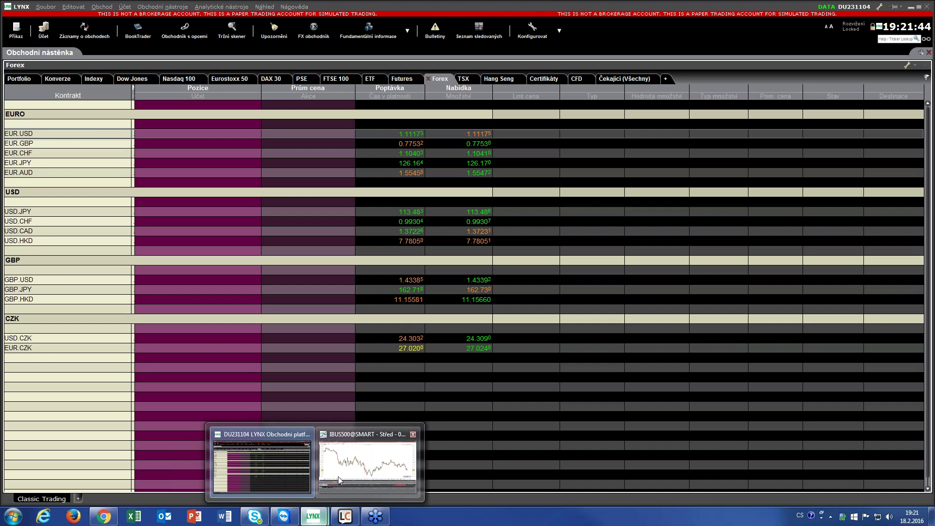
pyautogui.click(363, 465)
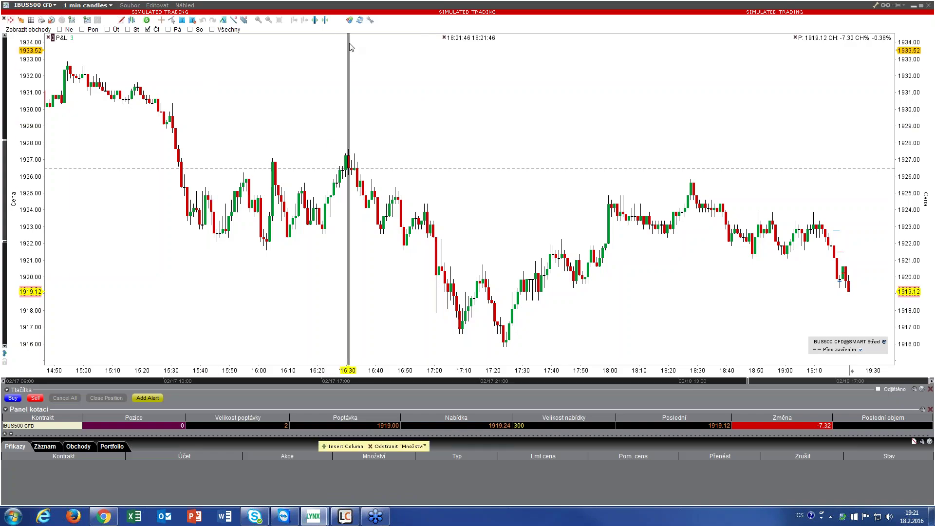
# Open the global chart configuration, expand the order presets (Přednastavení) and show their general default settings.
pyautogui.click(370, 21)
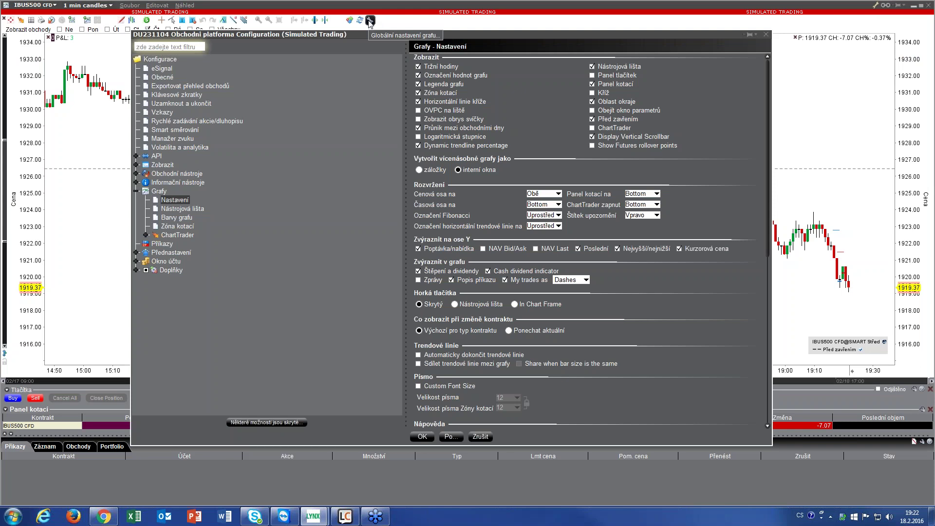
pyautogui.click(137, 253)
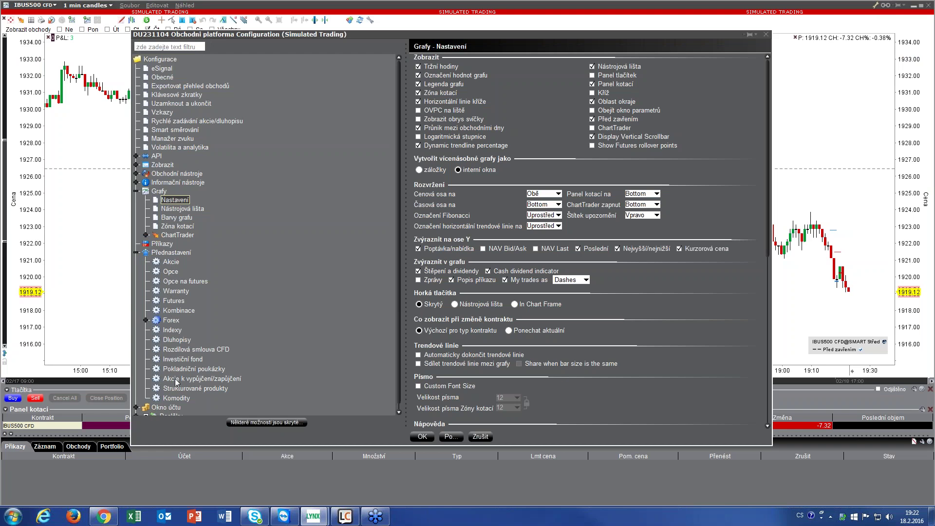
pyautogui.click(171, 253)
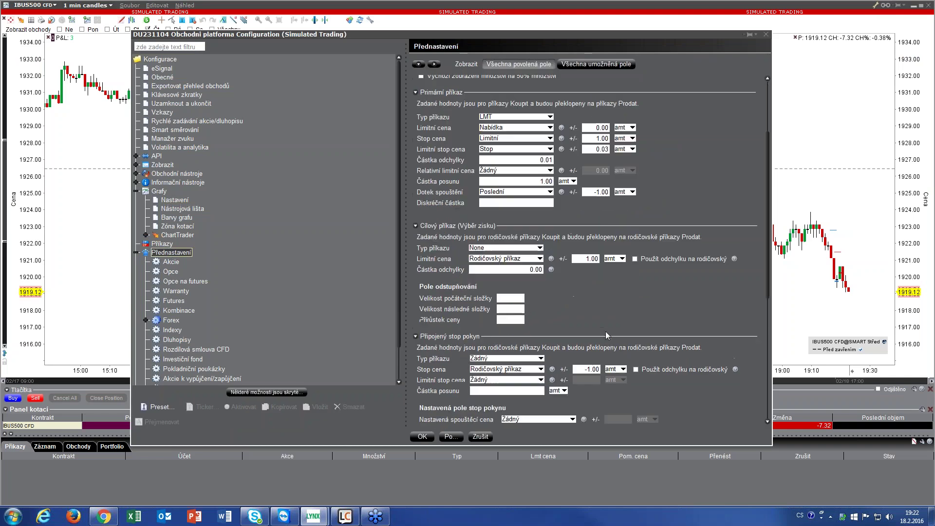
pyautogui.scroll(-3, 607, 335)
pyautogui.scroll(3, 607, 336)
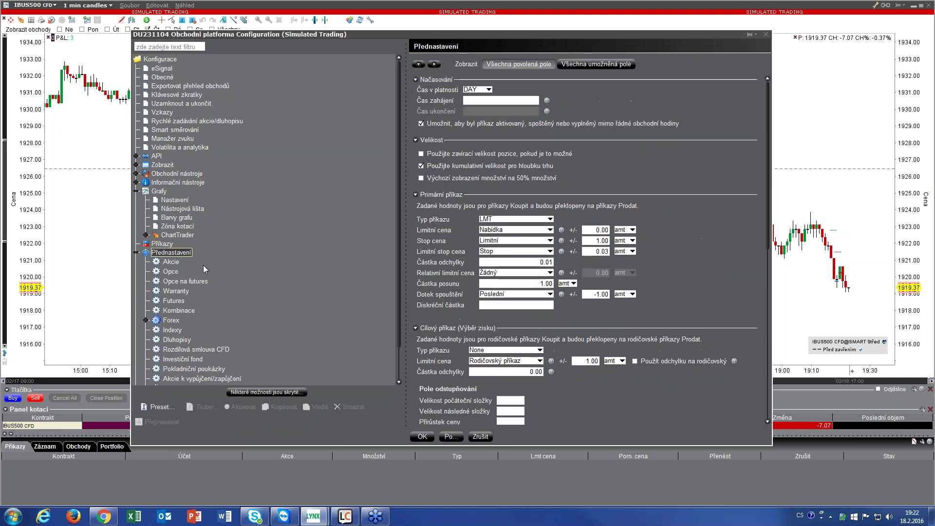
# Look through the default order presets of several instrument types, including stocks (Akcie), options on futures, futures and warrants.
pyautogui.click(171, 264)
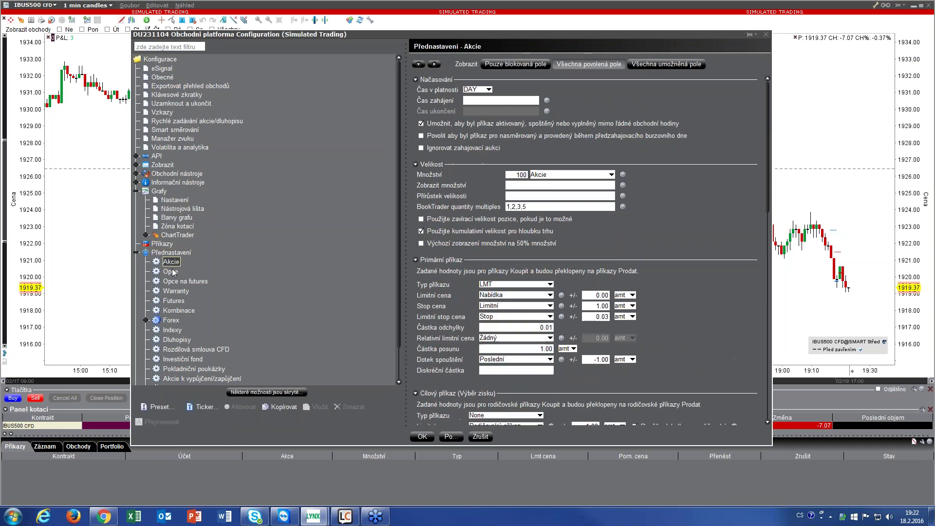
pyautogui.click(175, 275)
pyautogui.click(178, 283)
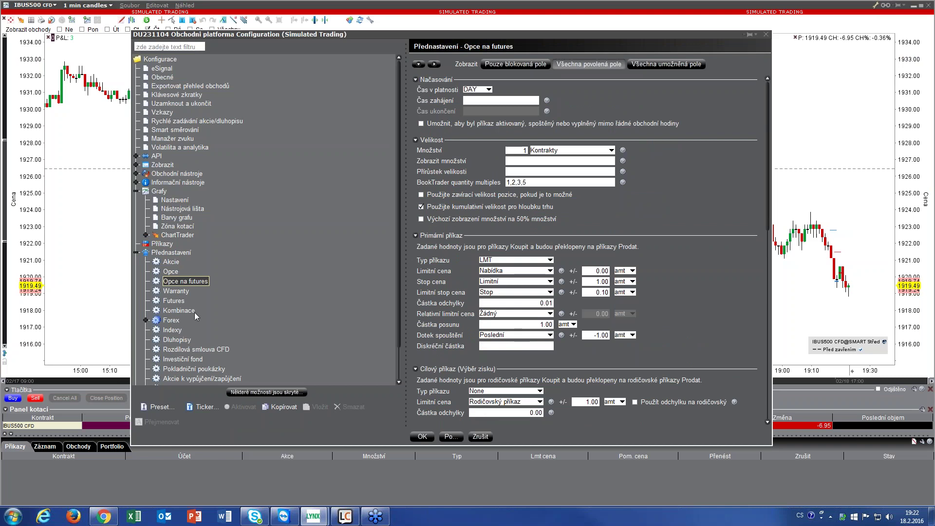
pyautogui.click(181, 302)
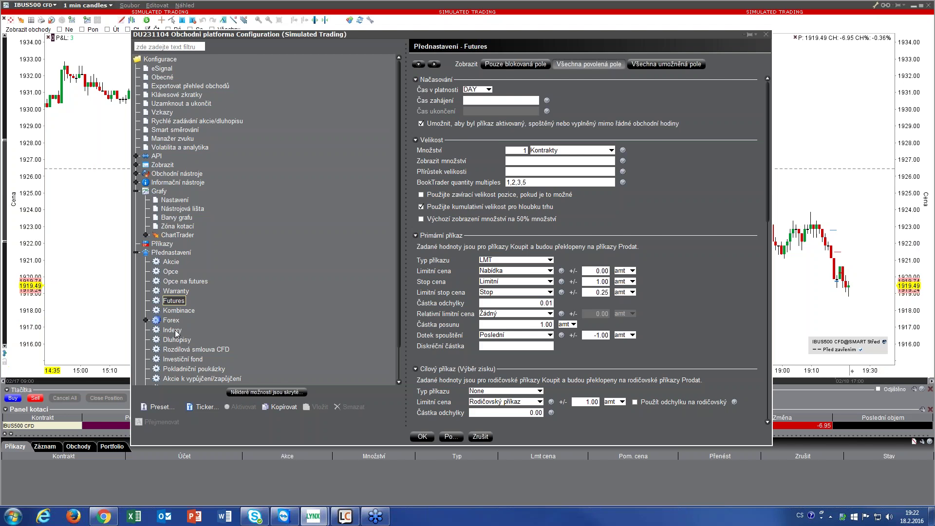
pyautogui.click(173, 323)
pyautogui.click(174, 311)
pyautogui.click(175, 301)
pyautogui.click(176, 292)
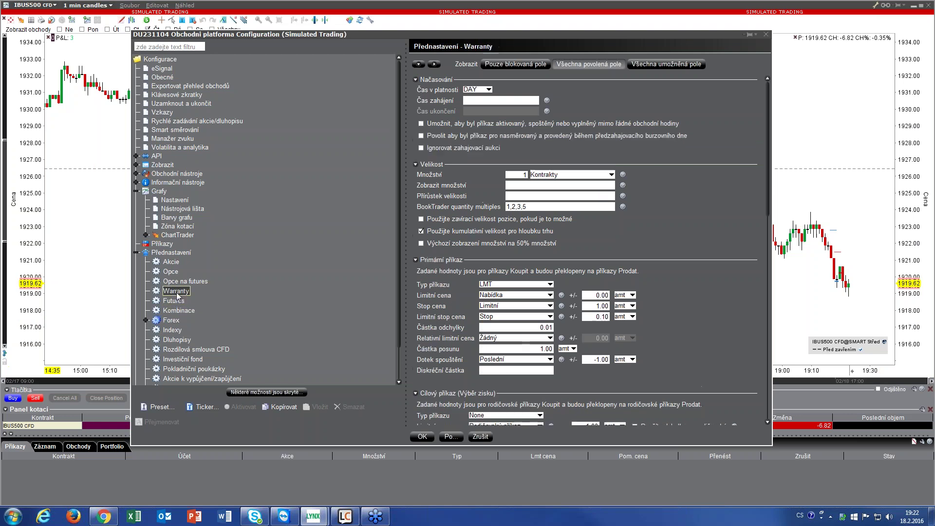
# Examine the Forex order preset, its individual currency presets, and its target and attached stop order settings.
pyautogui.click(170, 323)
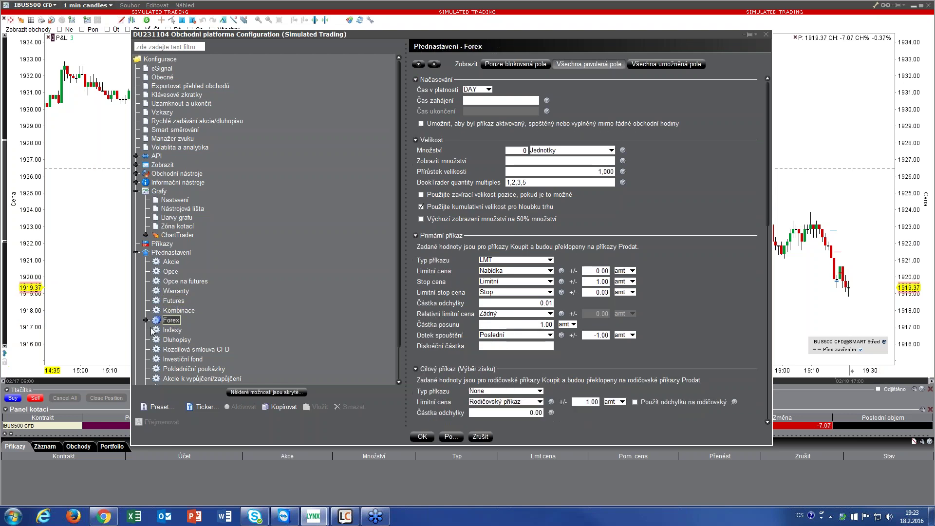
pyautogui.click(145, 321)
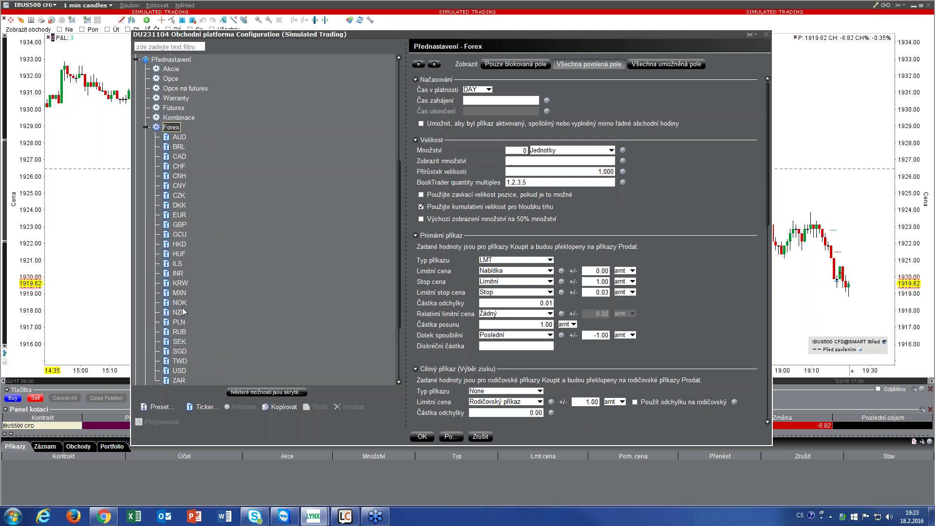
pyautogui.scroll(-3, 184, 358)
pyautogui.scroll(2, 184, 358)
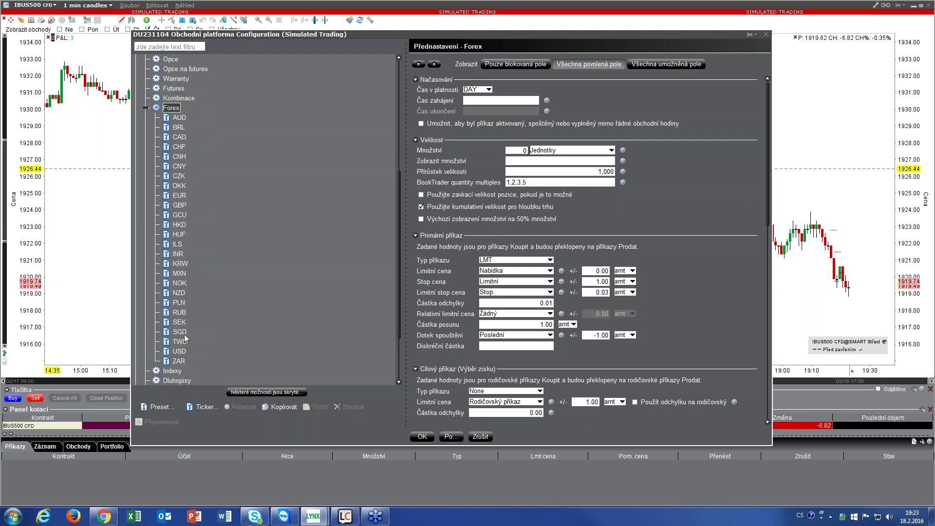
pyautogui.click(146, 108)
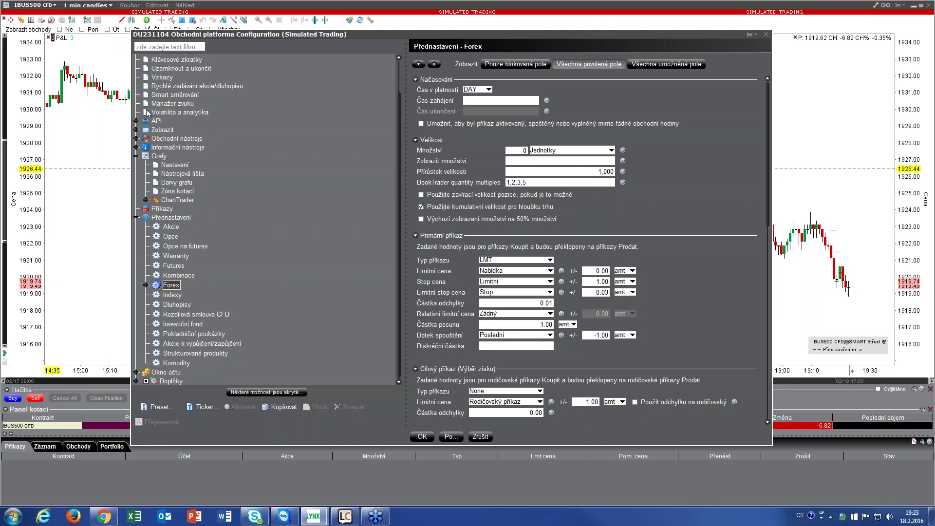
pyautogui.click(146, 285)
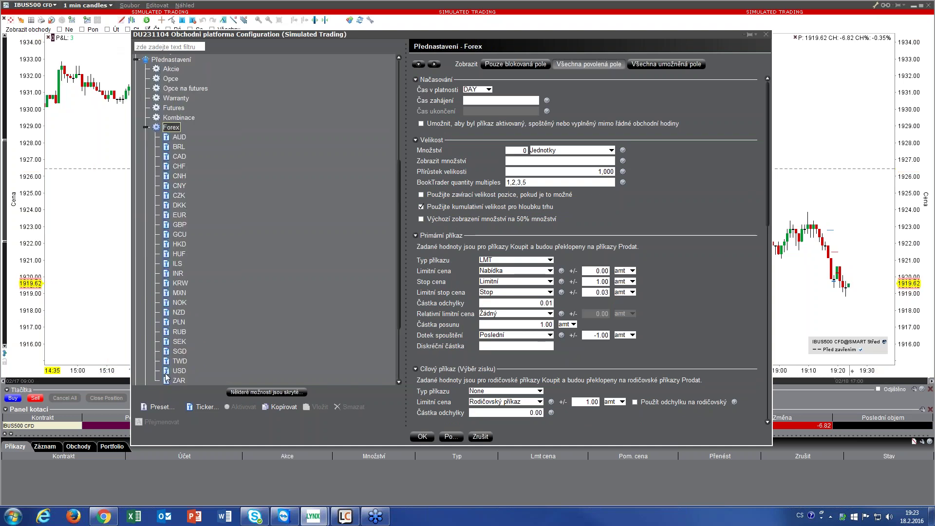
pyautogui.click(146, 127)
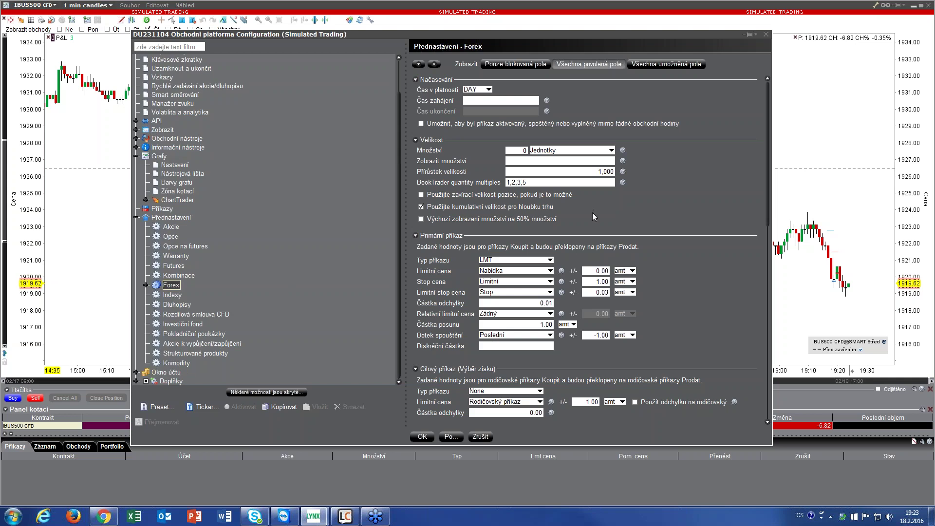
pyautogui.scroll(-10, 750, 197)
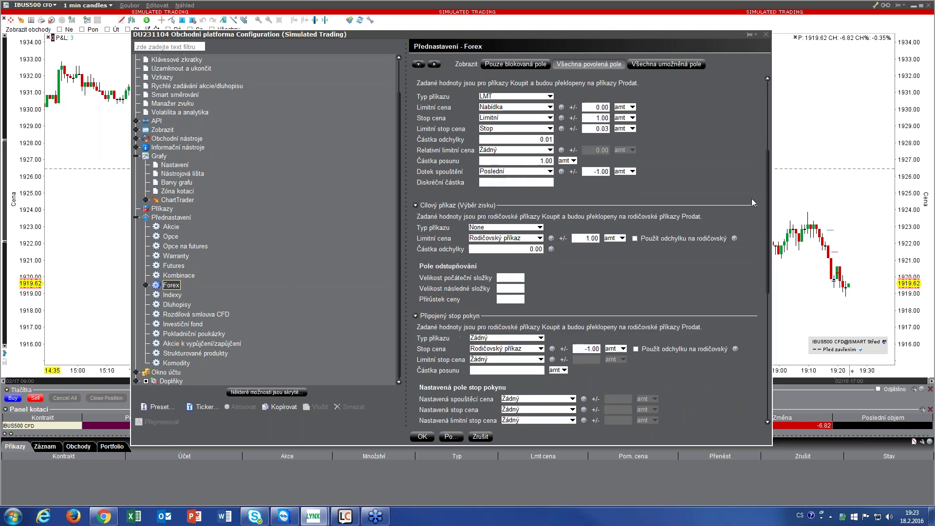
pyautogui.scroll(6, 752, 198)
pyautogui.scroll(3, 749, 196)
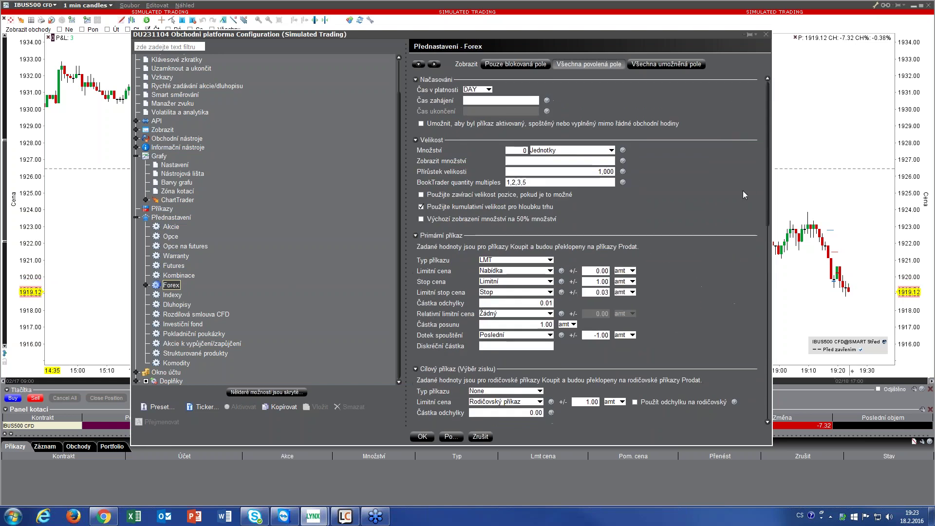
# Open the order preset for Rozdílová smlouva CFD with all enabled fields shown and set the default quantity to 5 units.
pyautogui.click(187, 314)
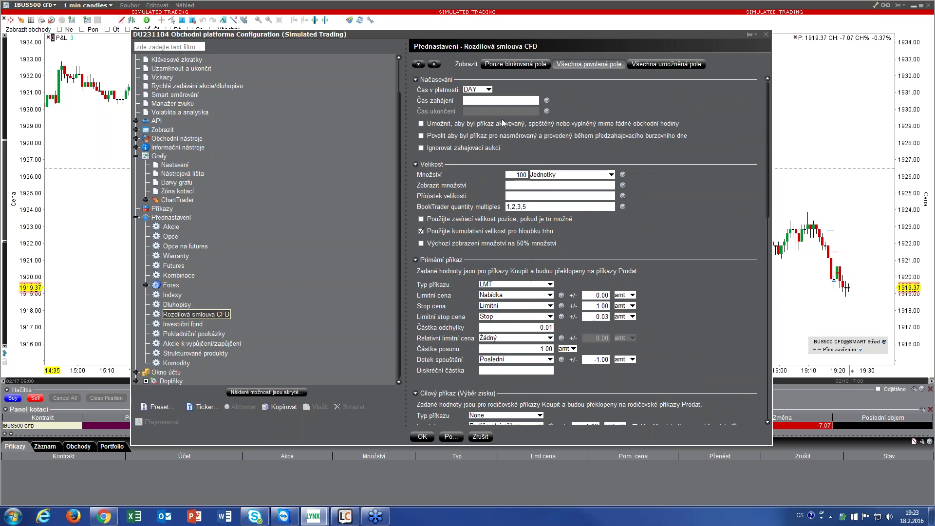
pyautogui.click(576, 63)
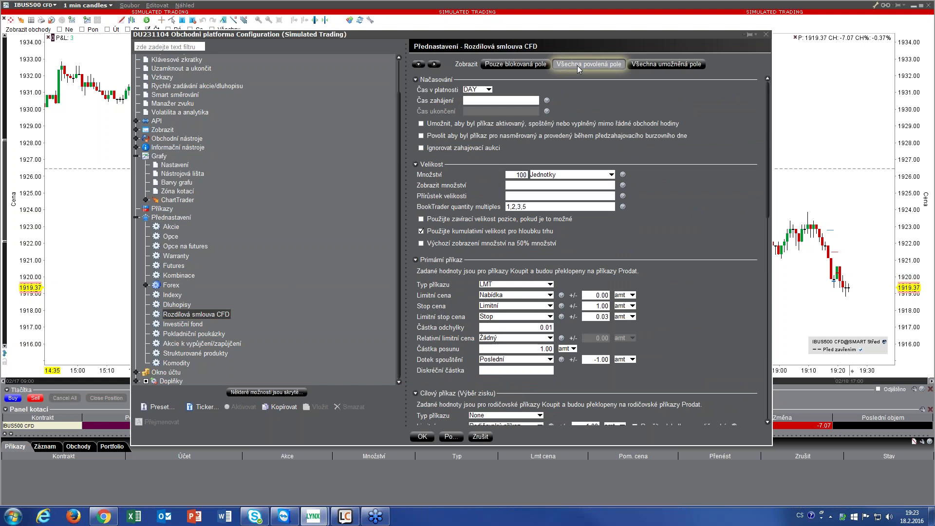
pyautogui.click(523, 174)
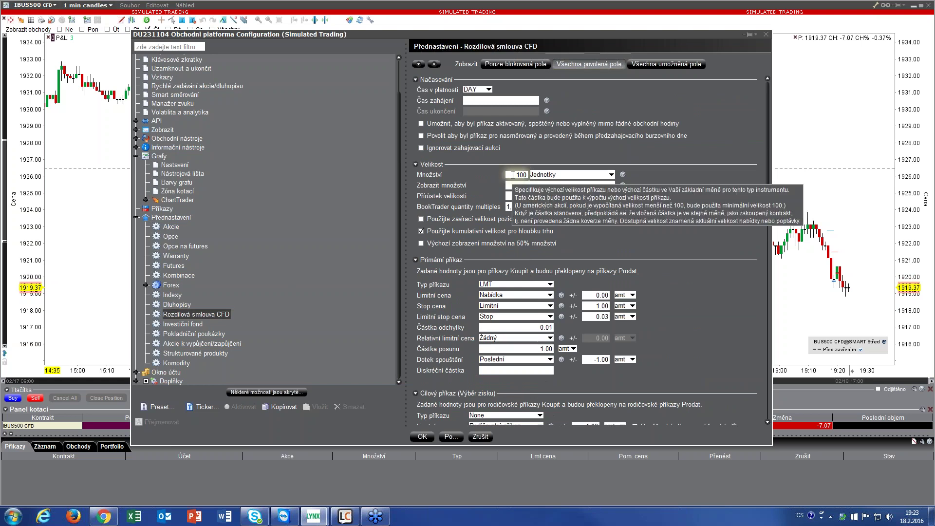
pyautogui.hotkey('ctrl', 'a')
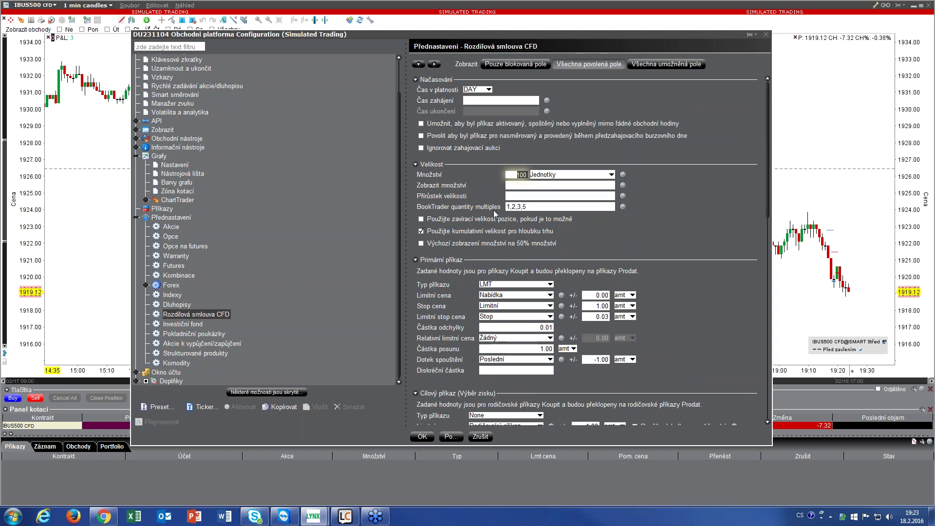
pyautogui.moveTo(518, 174)
pyautogui.write('5')
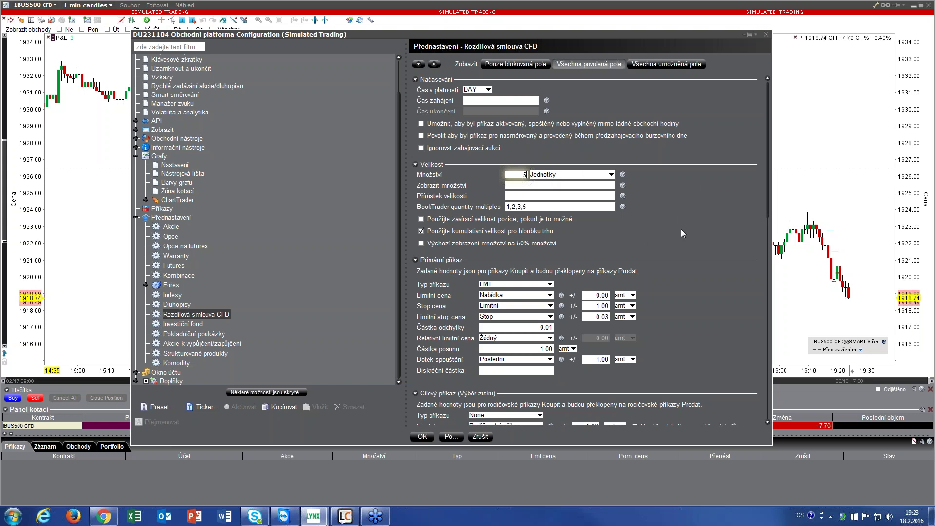
pyautogui.press('Tab')
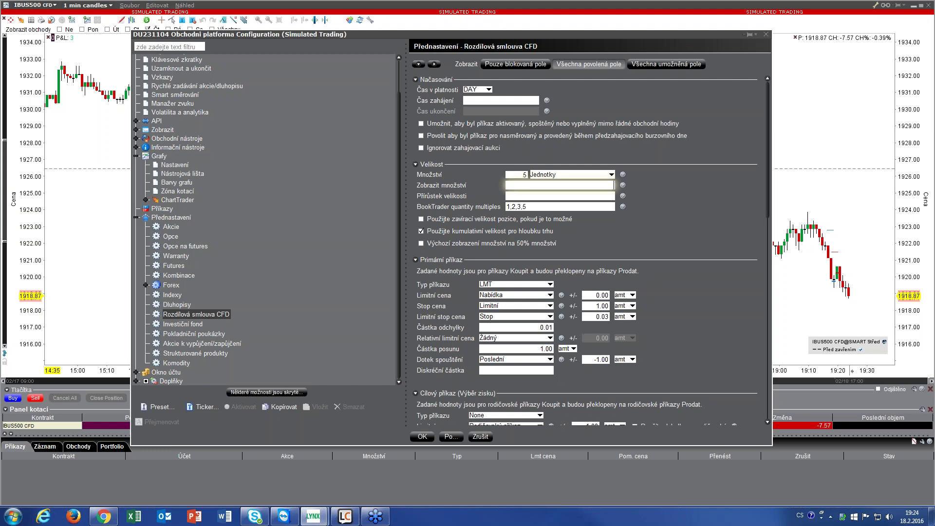
# Review the order types available for the CFD preset's primary order and keep LMT selected.
pyautogui.scroll(-3, 604, 238)
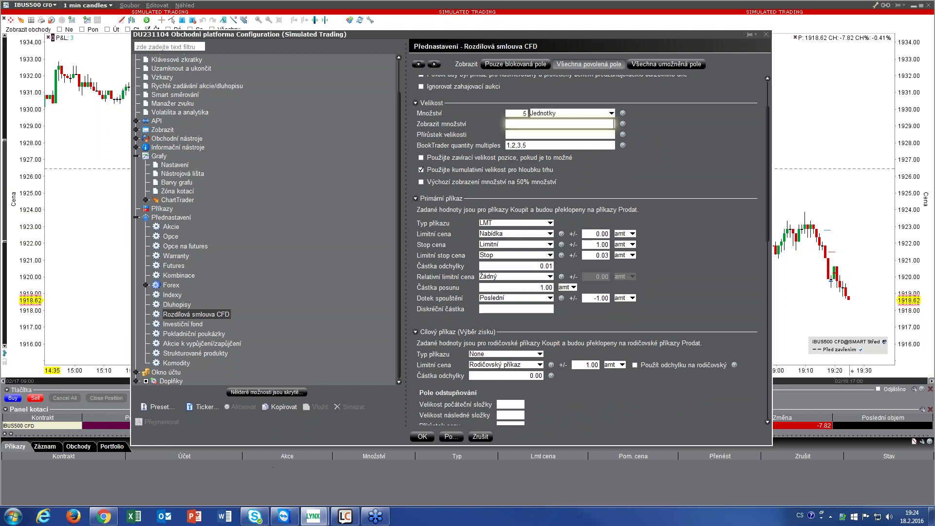
pyautogui.click(538, 229)
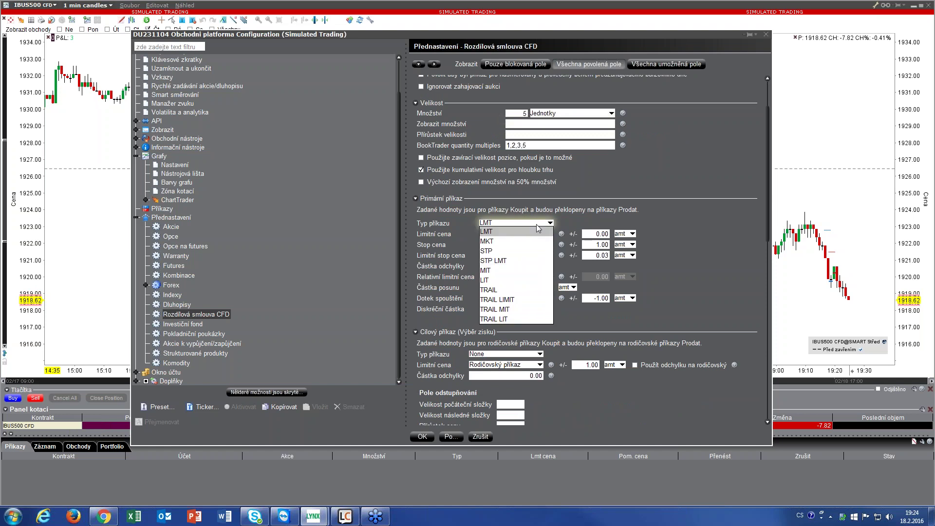
pyautogui.click(539, 227)
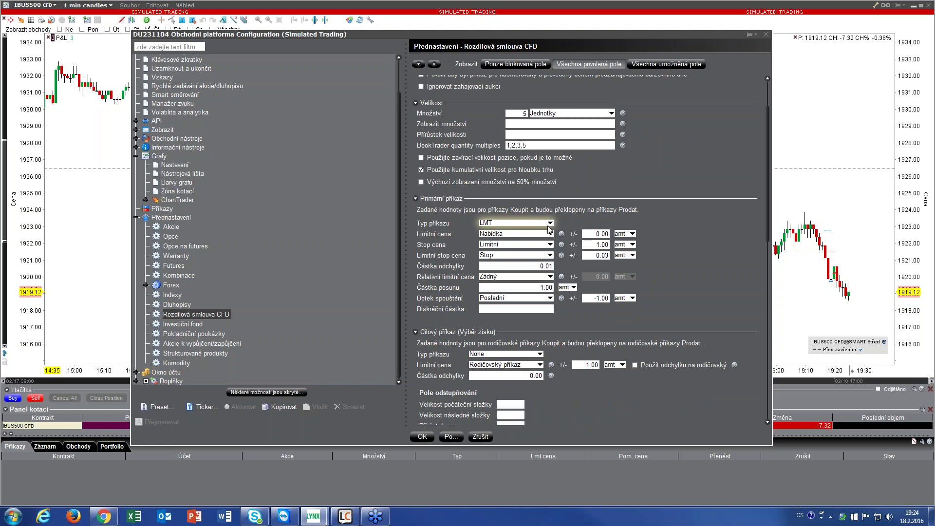
pyautogui.click(551, 224)
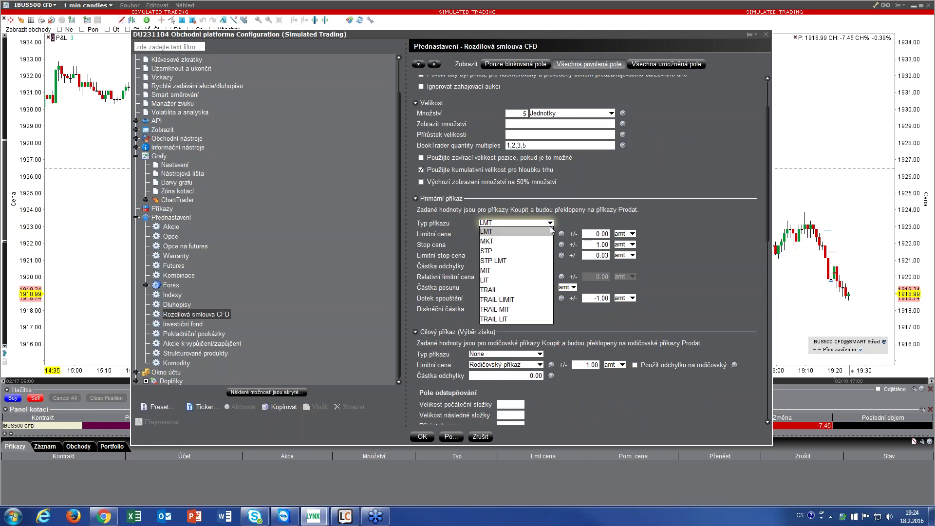
pyautogui.click(548, 233)
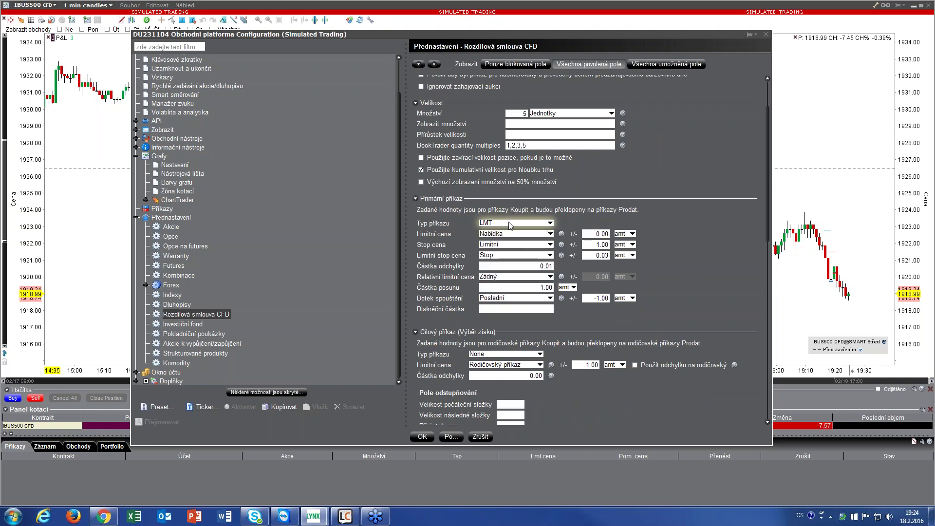
# Set the CFD preset's target (profit-taking) order to type LMT with a limit price offset of 10.00 from the parent order.
pyautogui.scroll(-2, 704, 287)
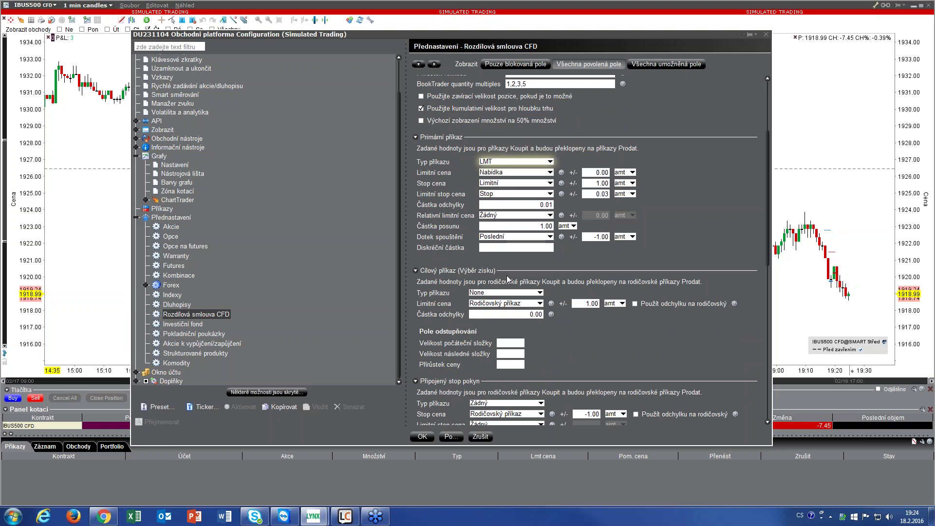
pyautogui.click(539, 293)
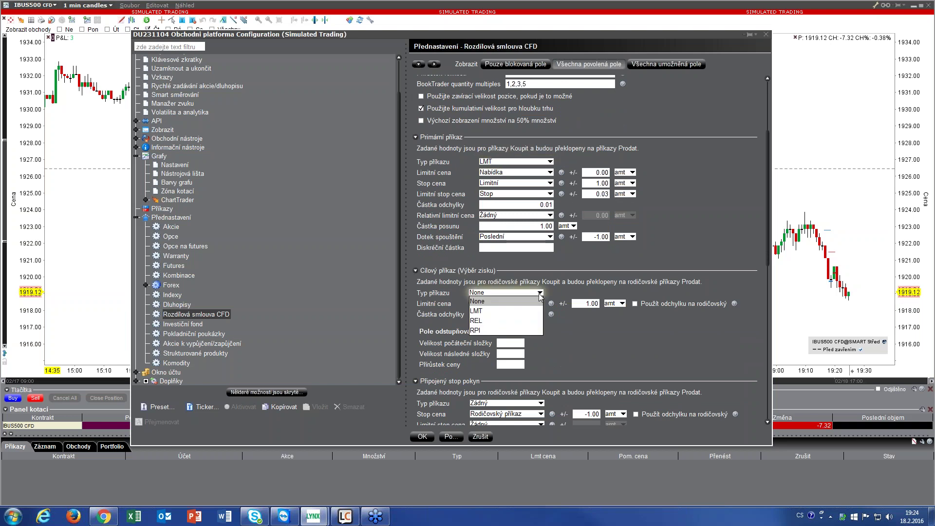
pyautogui.click(504, 310)
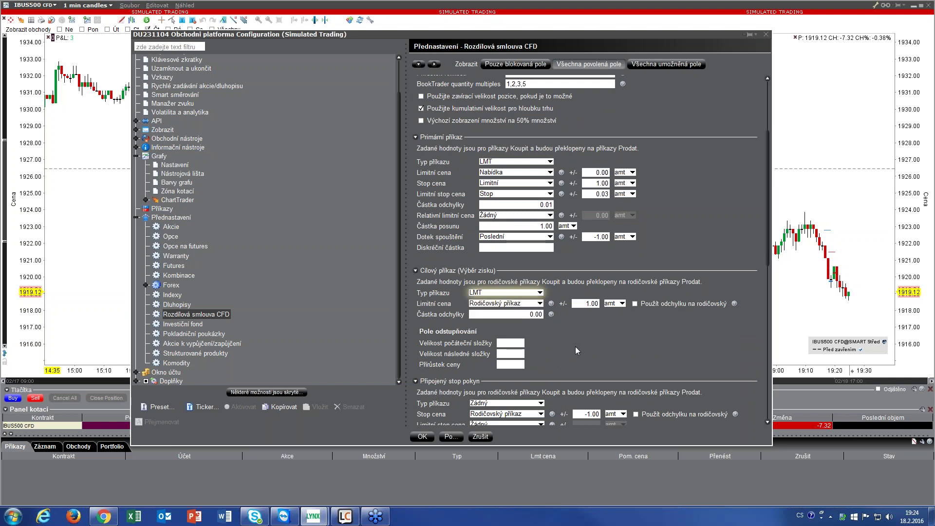
pyautogui.click(592, 304)
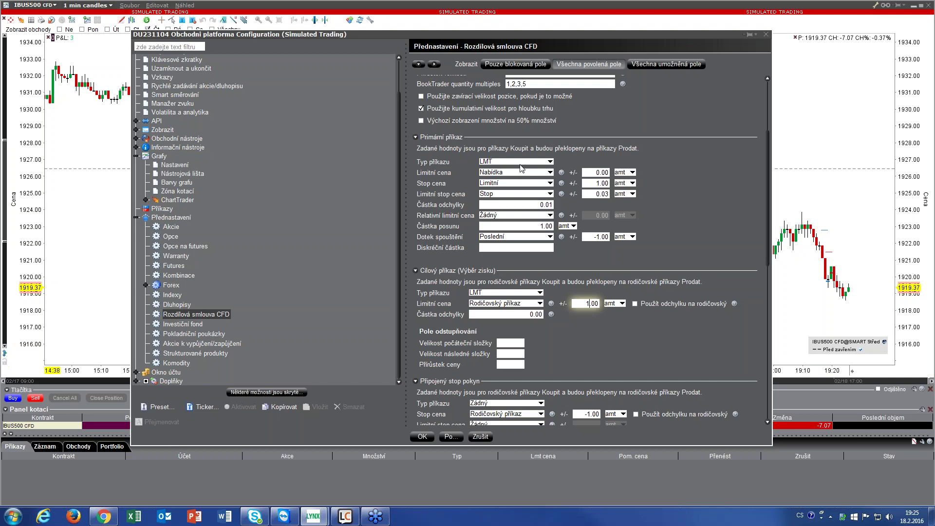
pyautogui.write('0')
# Set the CFD preset's attached stop order to type Stop with a stop price offset of -5.00 from the parent order.
pyautogui.scroll(-3, 630, 337)
pyautogui.click(541, 322)
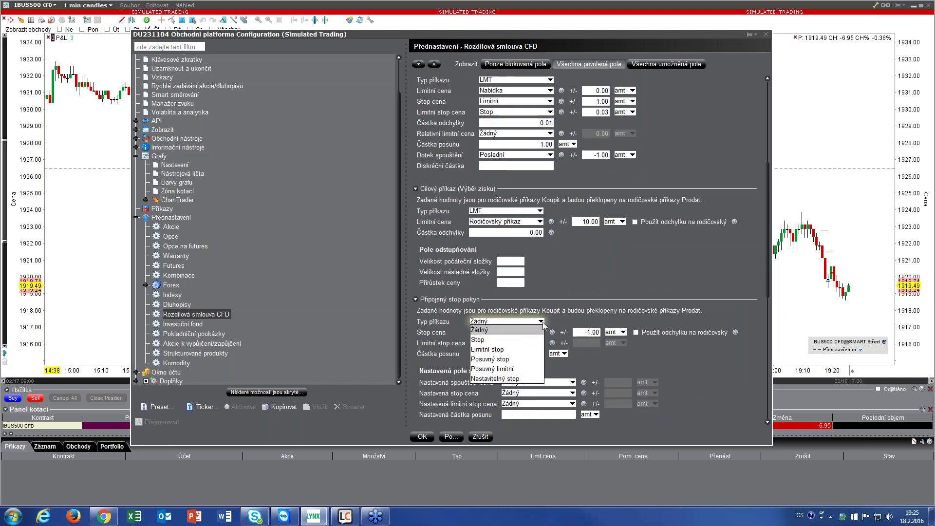
pyautogui.click(531, 340)
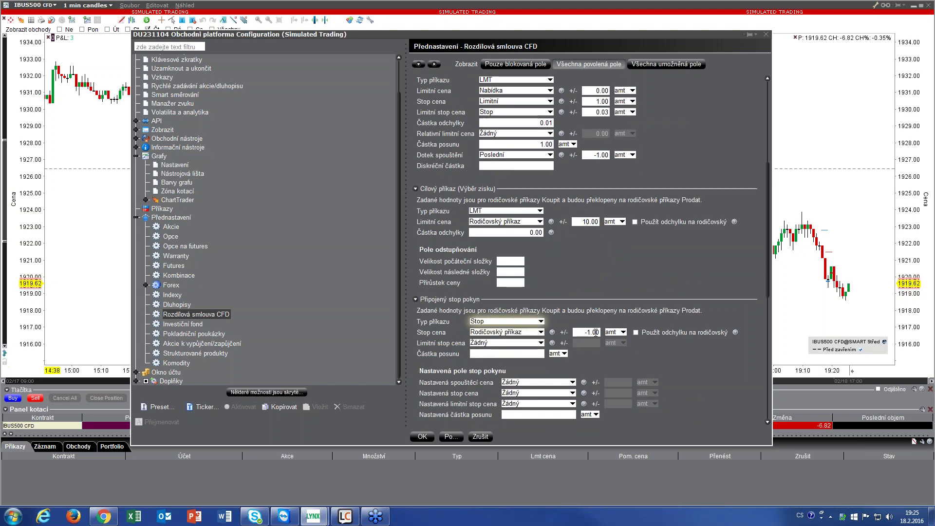
pyautogui.click(590, 332)
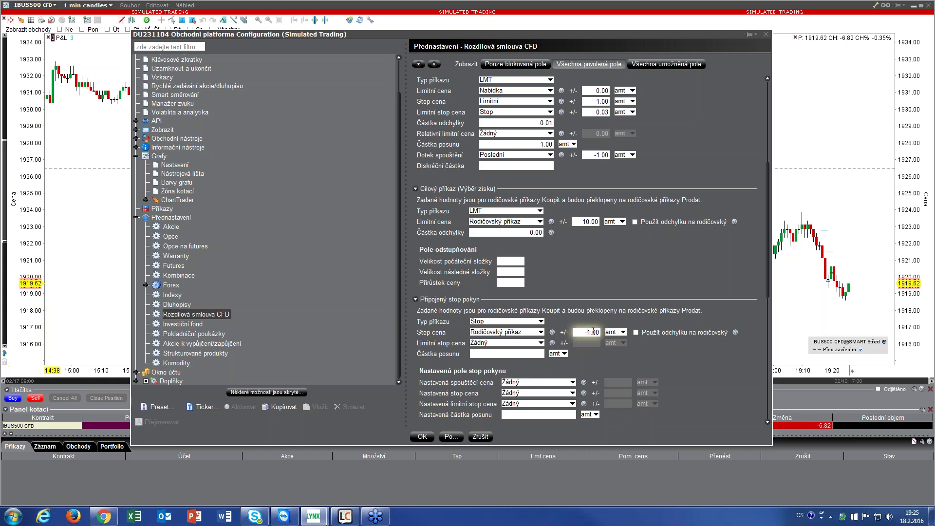
pyautogui.press('BackSpace')
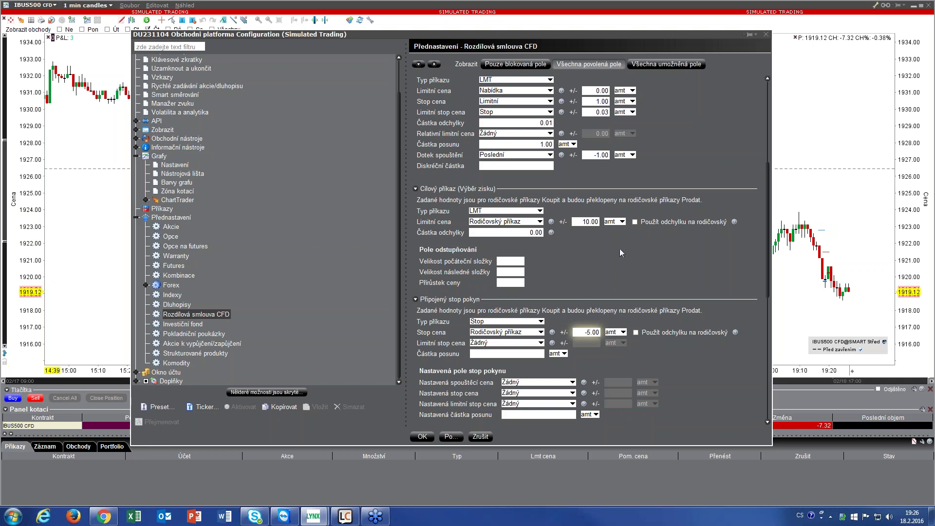
# Apply and save the CFD preset, and create a buy order for IBUS500 CFD with its attached target and stop.
pyautogui.click(449, 437)
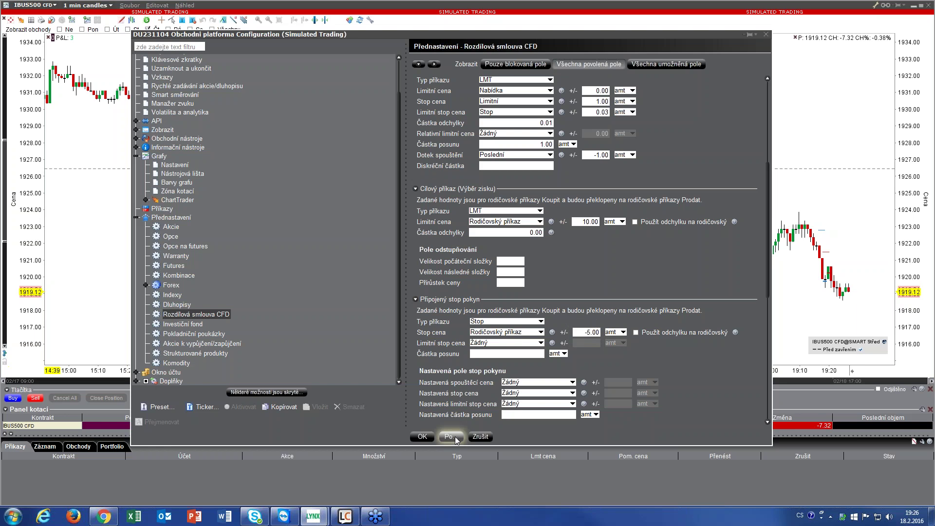
pyautogui.click(419, 436)
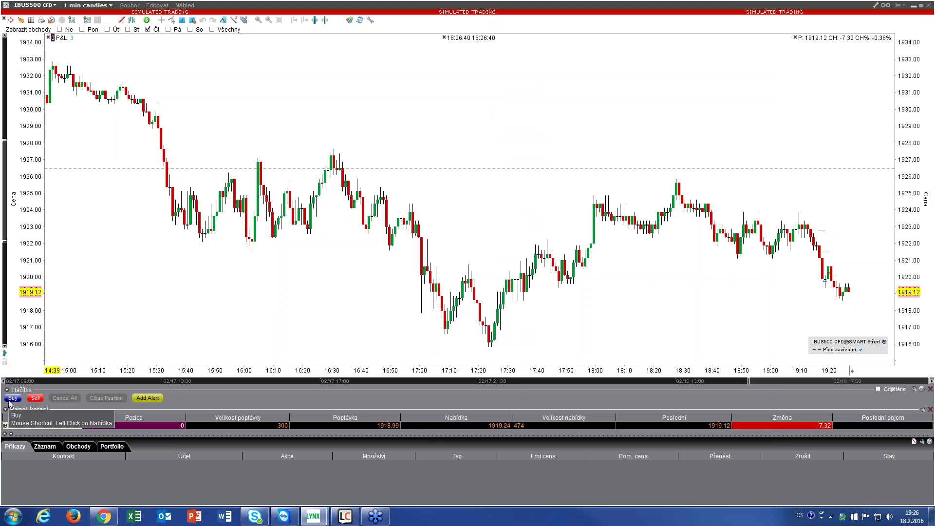
pyautogui.click(13, 398)
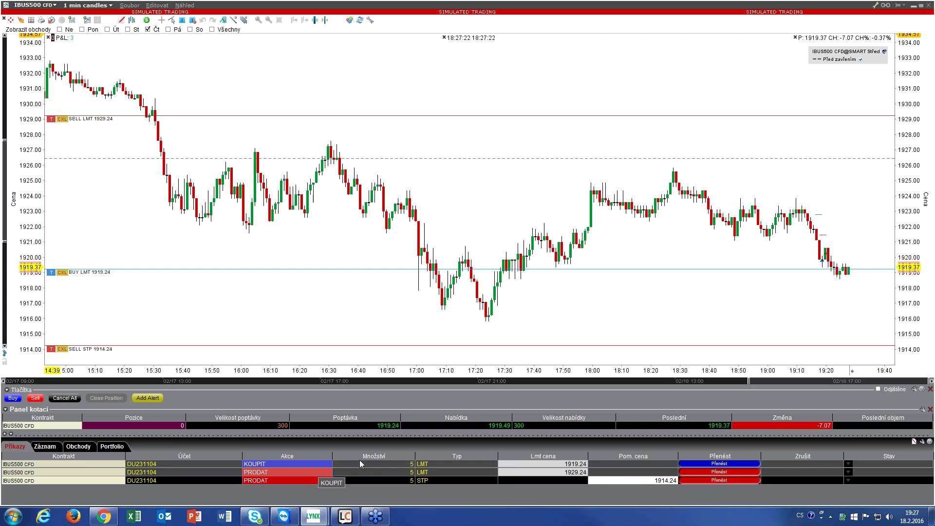
# Set the quantity of the untransmitted IBUS500 CFD buy order to 10 units and dismiss the sign-in notification.
pyautogui.click(412, 464)
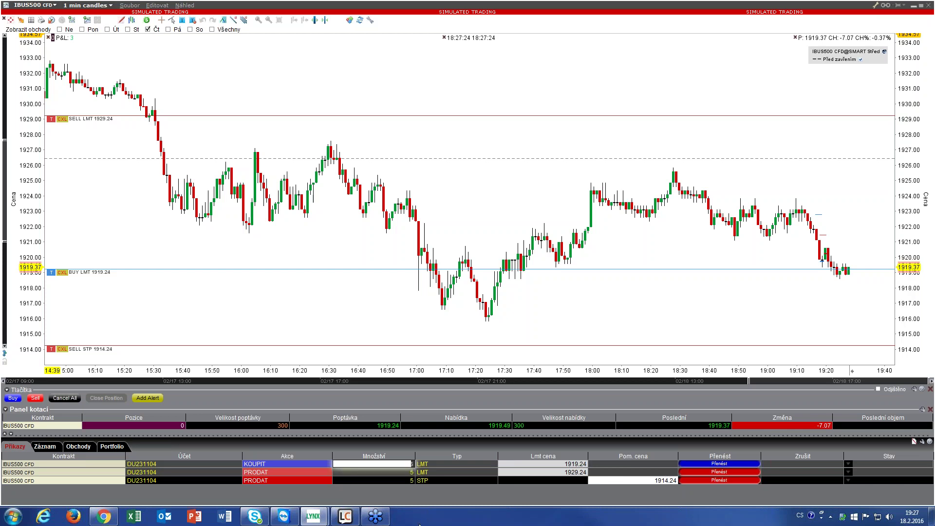
pyautogui.write('10')
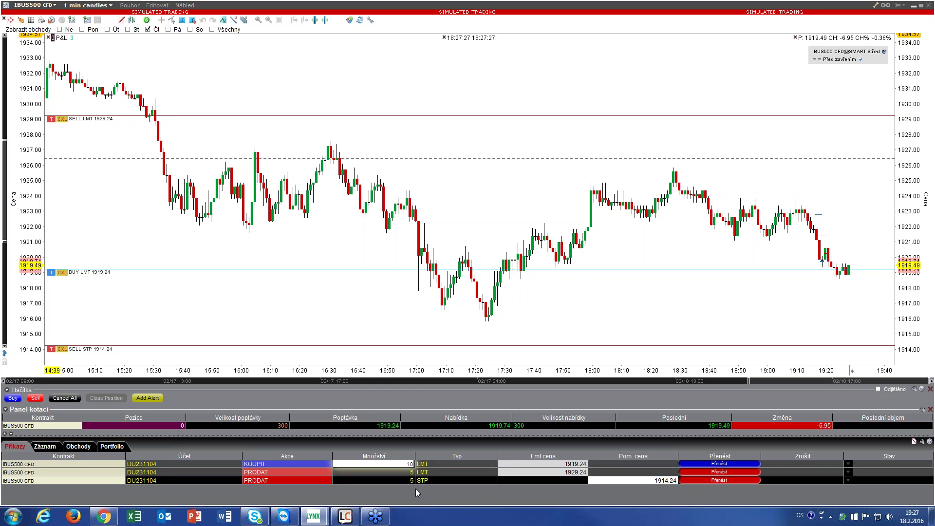
pyautogui.click(720, 464)
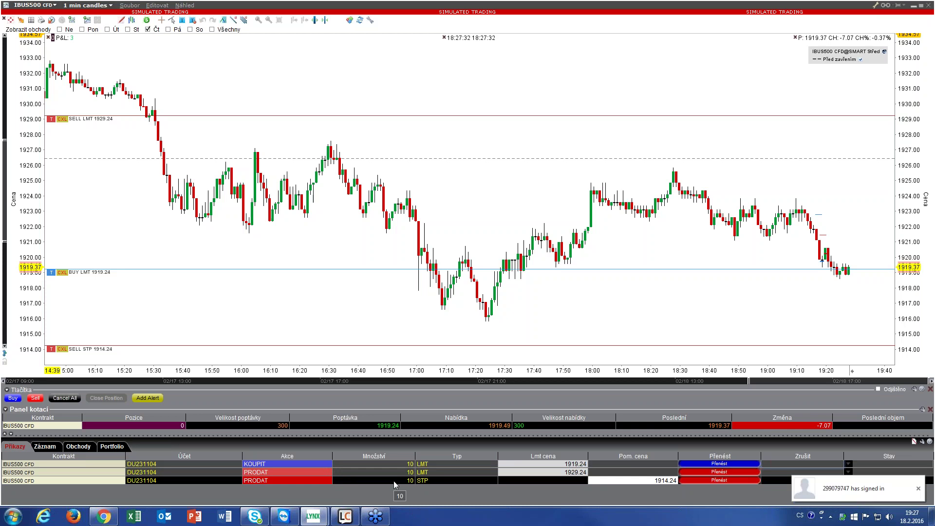
pyautogui.click(918, 489)
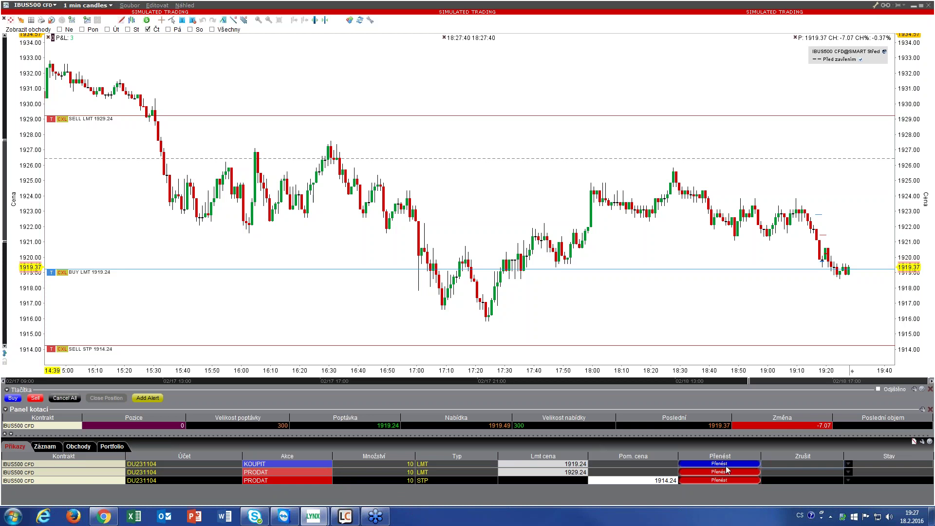
# Reposition the untransmitted bracket on the chart to a buy limit of 1921.73, a sell limit of 1932.51 and a sell stop of 1917.43.
pyautogui.moveTo(874, 269)
pyautogui.mouseDown()
pyautogui.moveTo(874, 235)
pyautogui.moveTo(872, 279)
pyautogui.mouseUp()
pyautogui.moveTo(861, 320); pyautogui.dragTo(860, 319)
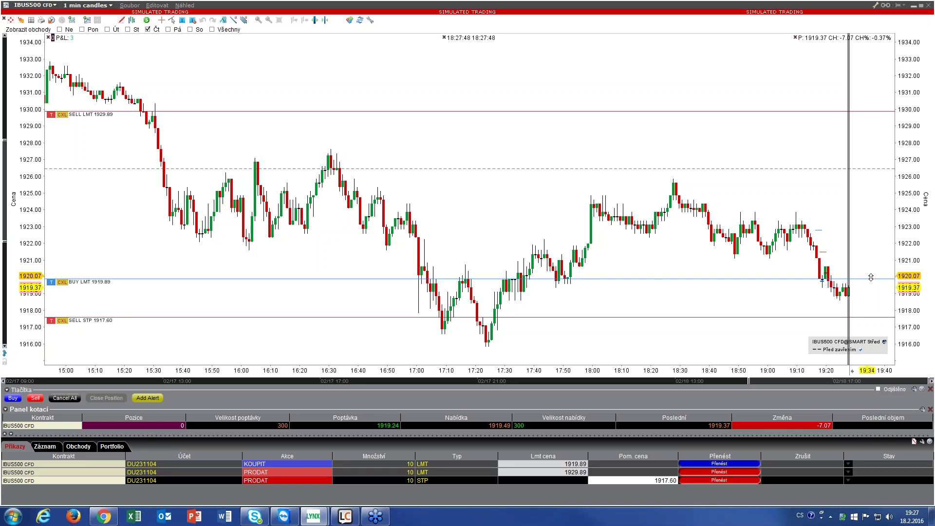
pyautogui.moveTo(871, 277)
pyautogui.mouseDown()
pyautogui.moveTo(868, 174)
pyautogui.moveTo(875, 267)
pyautogui.mouseUp()
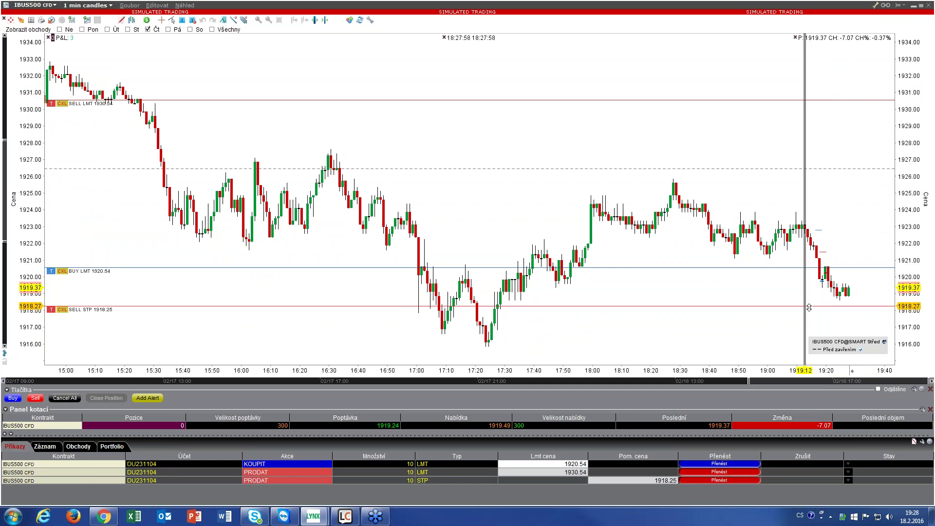
pyautogui.moveTo(809, 307); pyautogui.dragTo(811, 339)
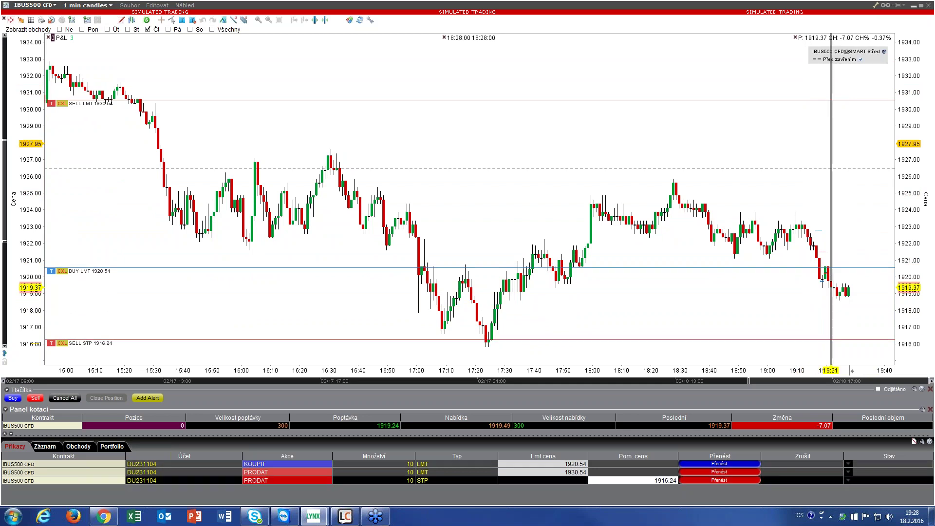
pyautogui.moveTo(827, 100)
pyautogui.mouseDown()
pyautogui.moveTo(827, 117)
pyautogui.moveTo(824, 87)
pyautogui.mouseUp()
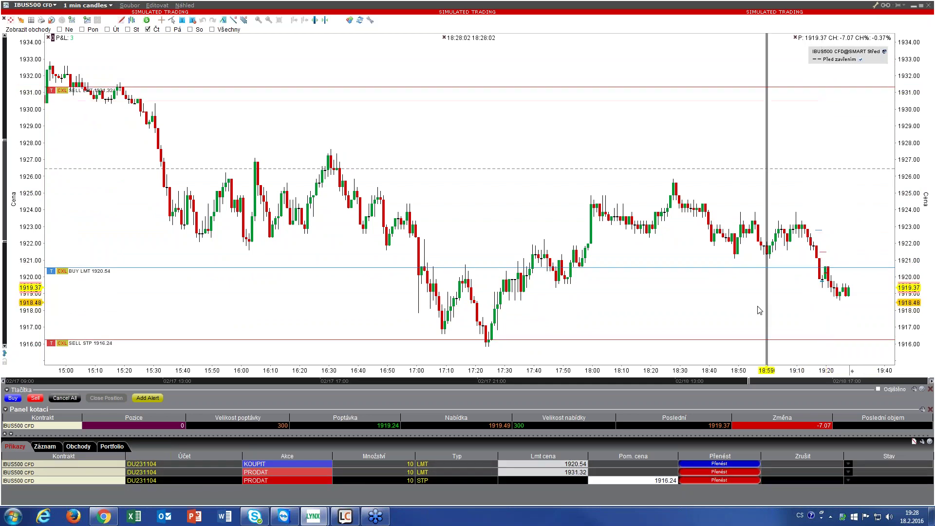
pyautogui.moveTo(804, 267); pyautogui.dragTo(812, 248)
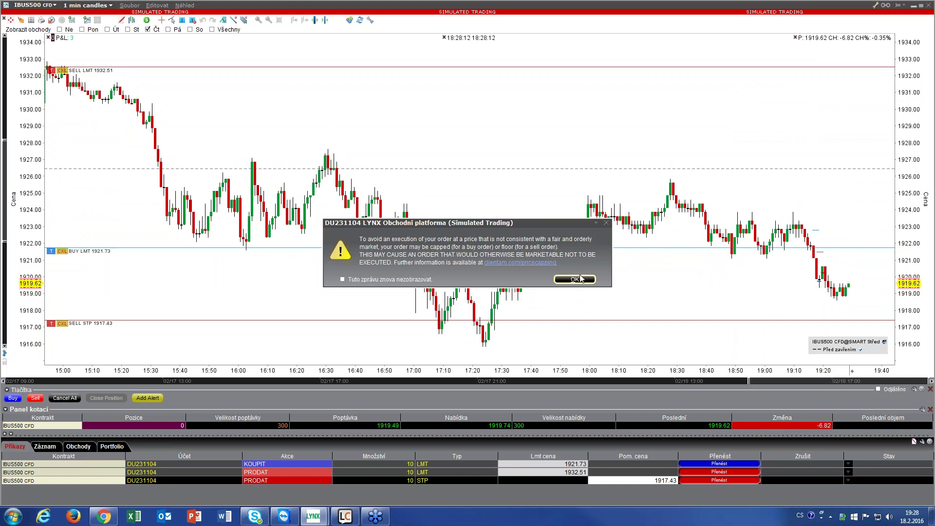
# Transmit the 10-unit bracket order, accepting the price-capping warning with future display turned off, and dismiss the fill notice.
pyautogui.click(366, 284)
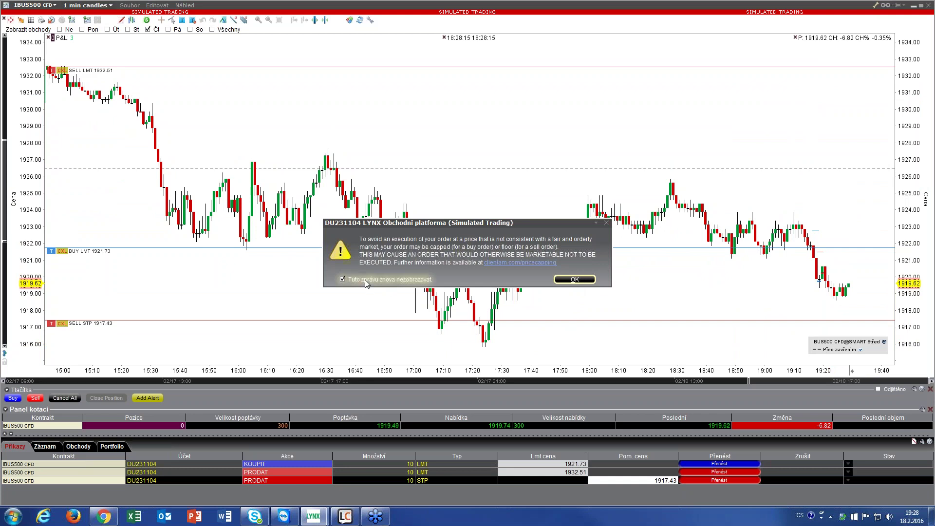
pyautogui.click(579, 280)
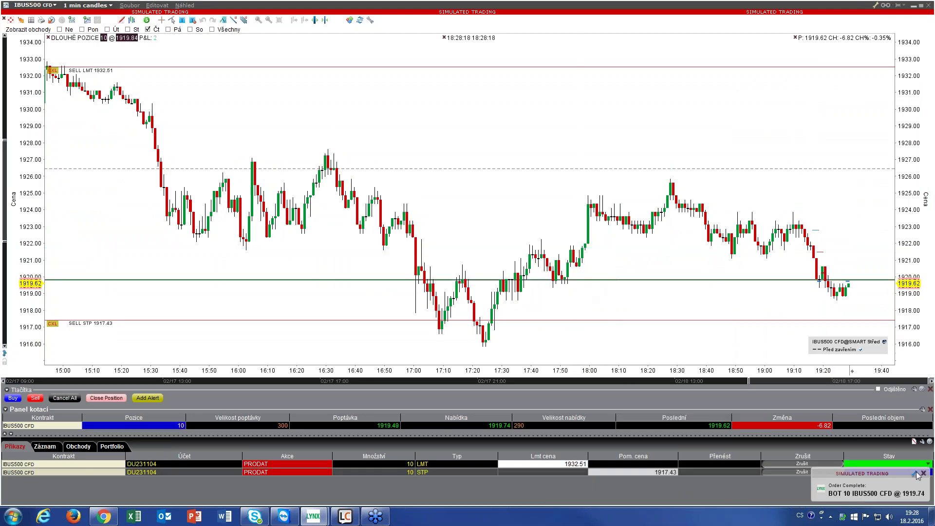
pyautogui.click(924, 473)
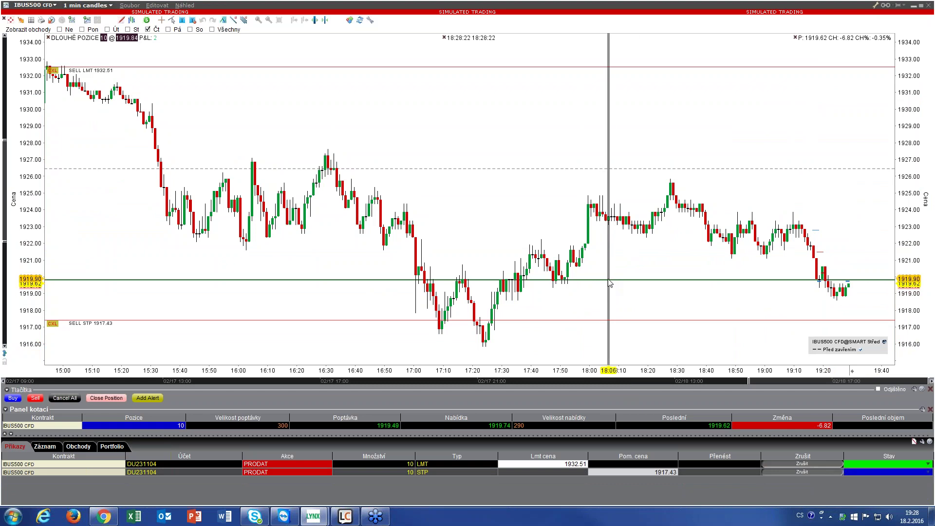
# Raise the long position's sell stop on the chart above the market to 1921.03 to exit the trade, and dismiss the fill notice.
pyautogui.moveTo(878, 320); pyautogui.dragTo(878, 269)
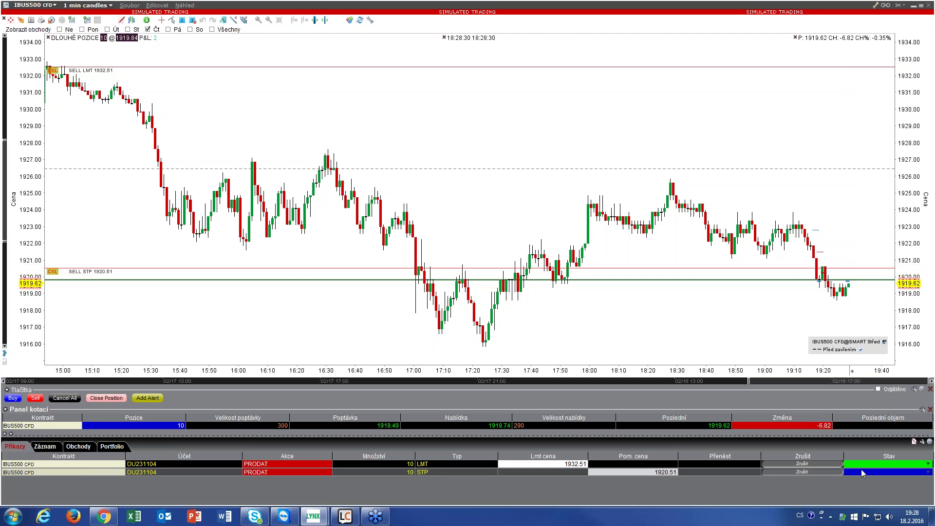
pyautogui.moveTo(851, 268)
pyautogui.mouseDown()
pyautogui.moveTo(857, 250)
pyautogui.moveTo(858, 261)
pyautogui.mouseUp()
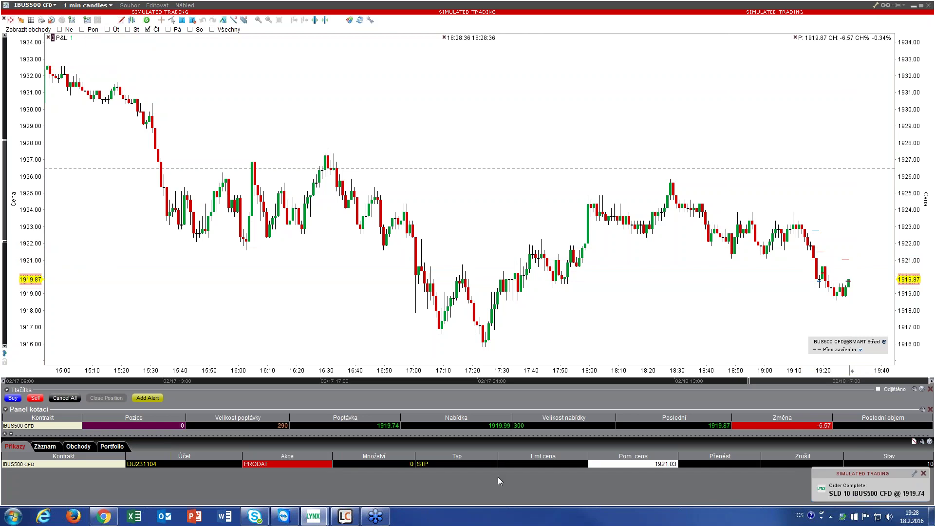
pyautogui.click(924, 472)
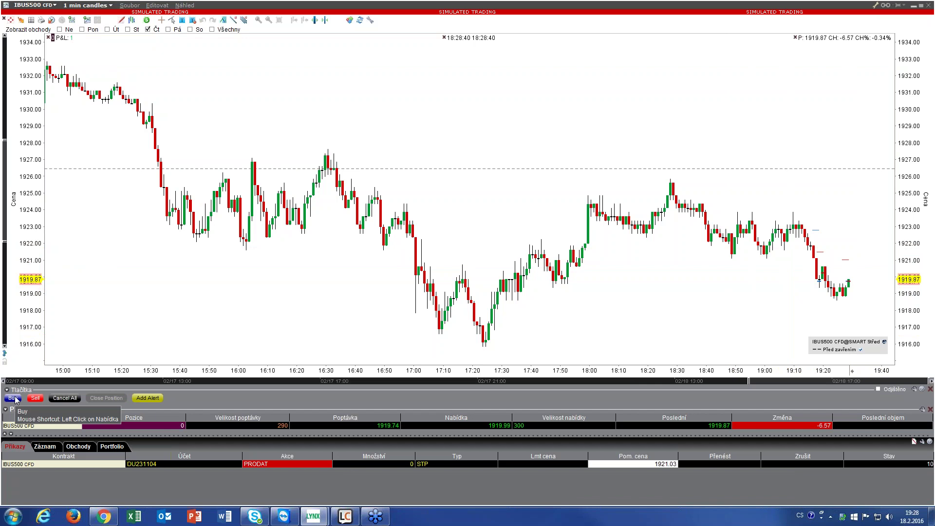
# Arm one-click order transmission, accept its disclaimer, and cancel all remaining orders.
pyautogui.click(878, 390)
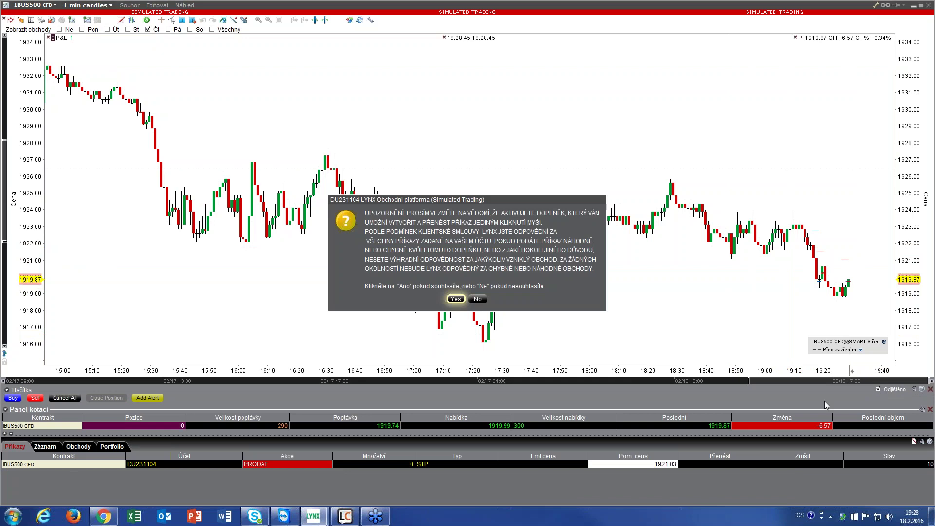
pyautogui.click(454, 299)
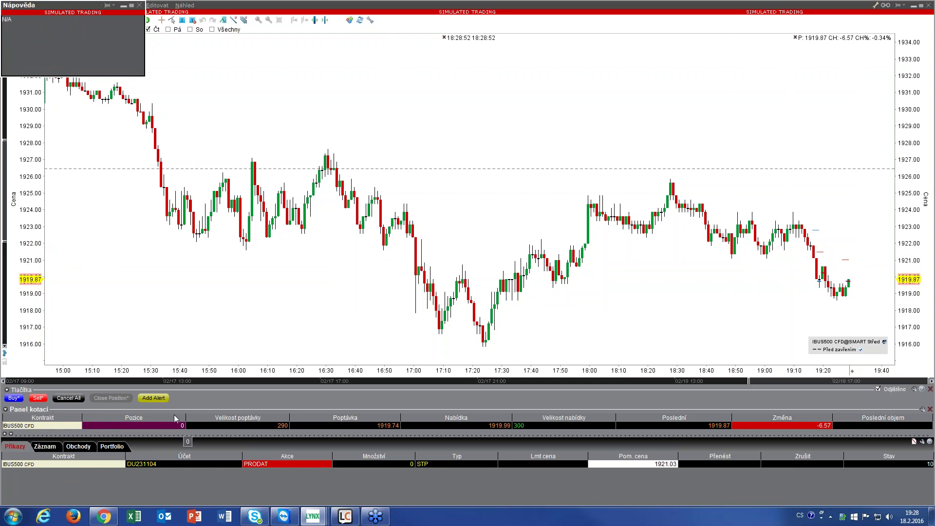
pyautogui.click(69, 398)
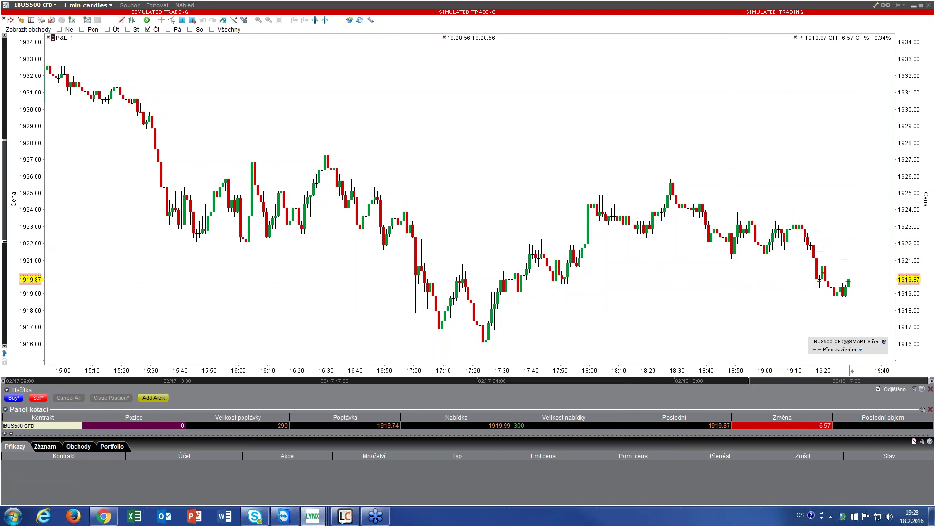
# Buy 5 IBUS500 CFD with one-click transmission, exit by raising its sell stop to 1921.81, and clear the leftover order.
pyautogui.click(14, 398)
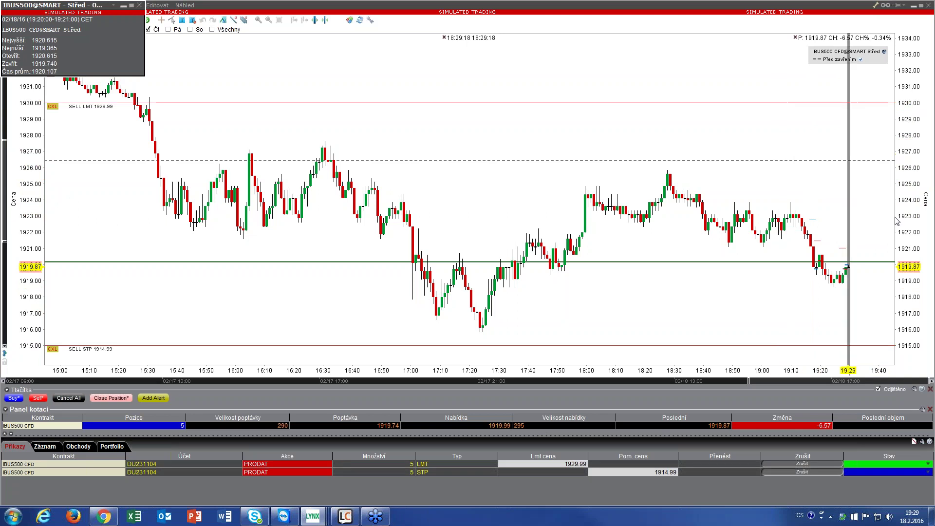
pyautogui.moveTo(864, 344); pyautogui.dragTo(877, 247)
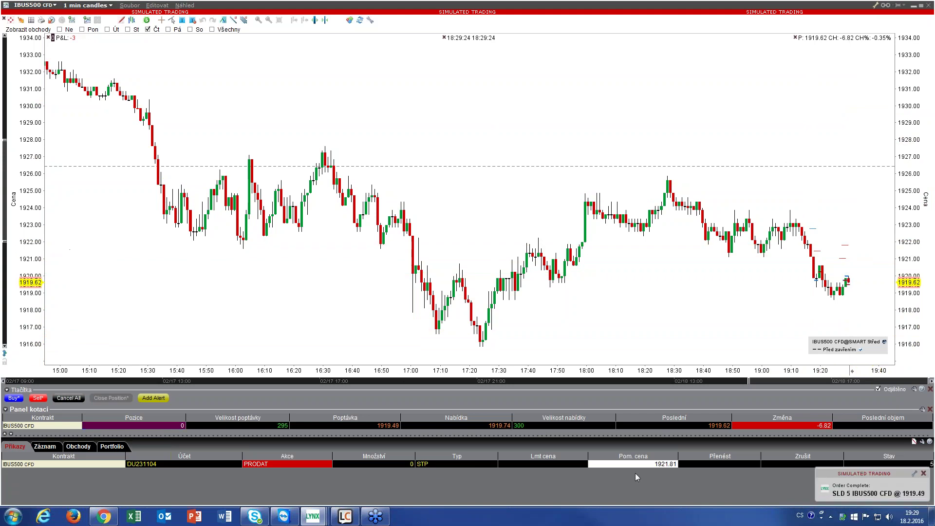
pyautogui.click(924, 473)
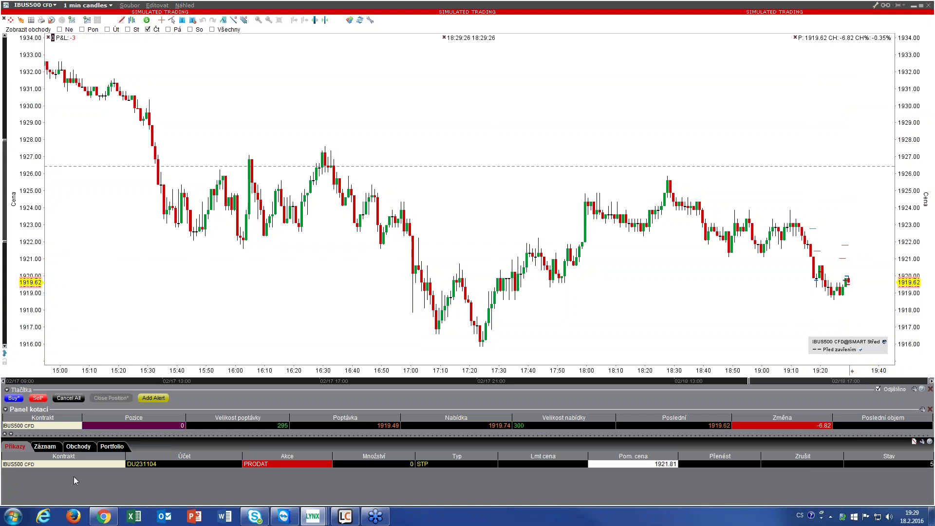
pyautogui.click(74, 398)
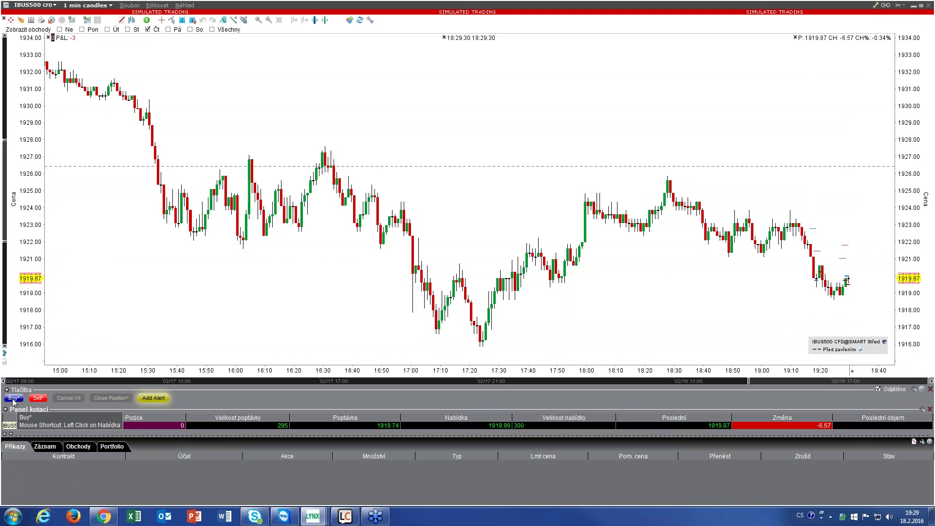
# Sell 5 IBUS500 CFD short with one-click transmission, and disarm instant transmission.
pyautogui.click(43, 401)
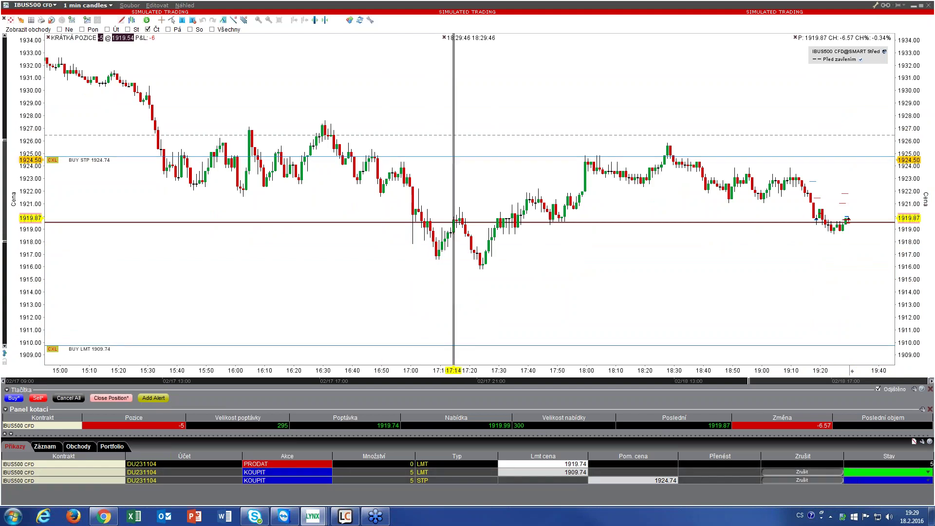
pyautogui.moveTo(471, 341)
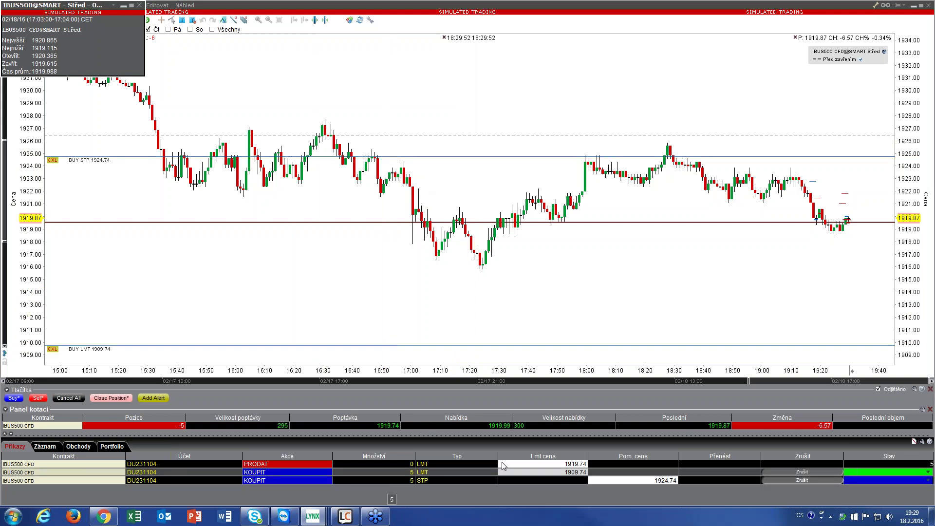
pyautogui.click(880, 390)
# Close the short position by raising its buy limit target above the market to 1922.93, and cancel all leftover orders.
pyautogui.moveTo(831, 345); pyautogui.dragTo(834, 166)
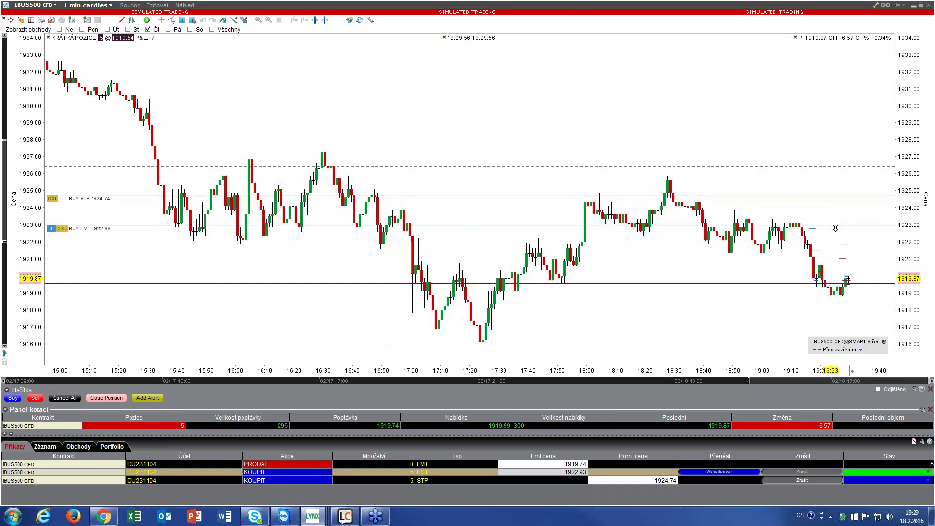
pyautogui.moveTo(833, 216); pyautogui.dragTo(834, 227)
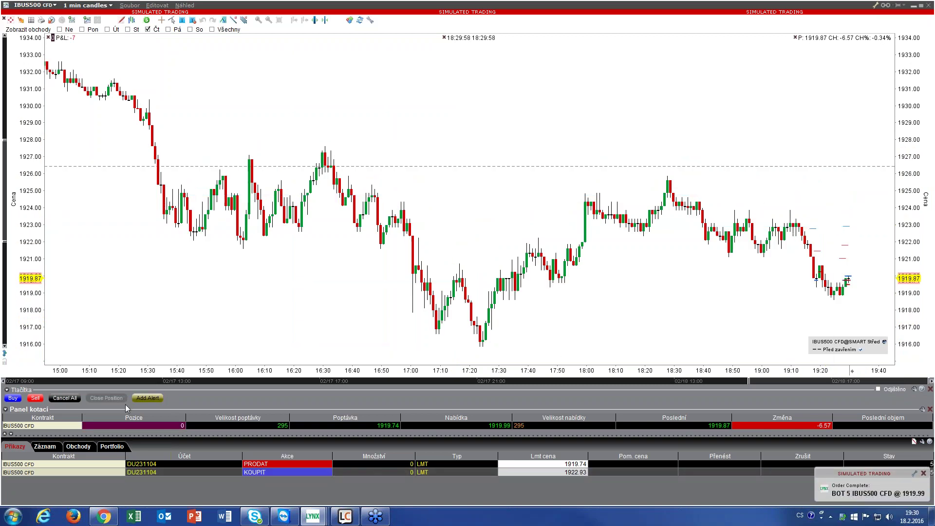
pyautogui.click(68, 398)
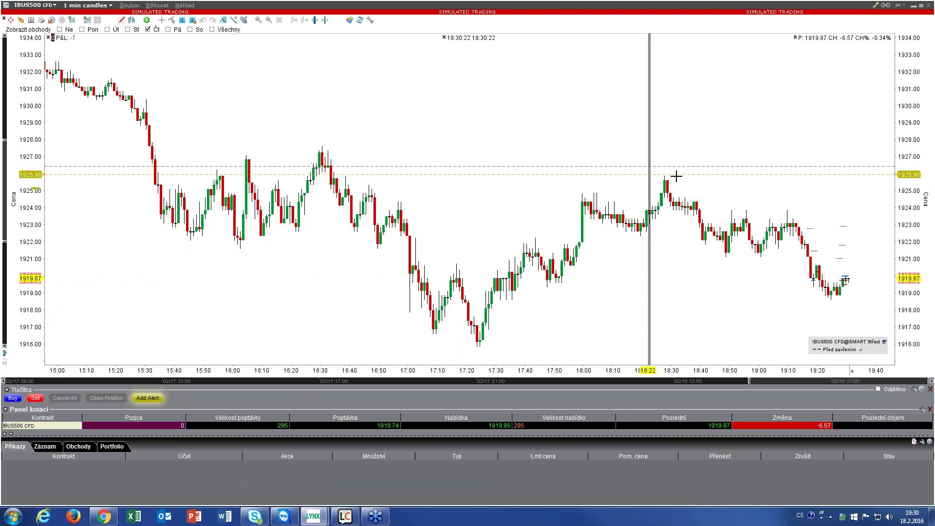
# Add and activate a chart price alert for IBUS500 CFD with the default method, operator >= and price 1927.48.
pyautogui.click(749, 148)
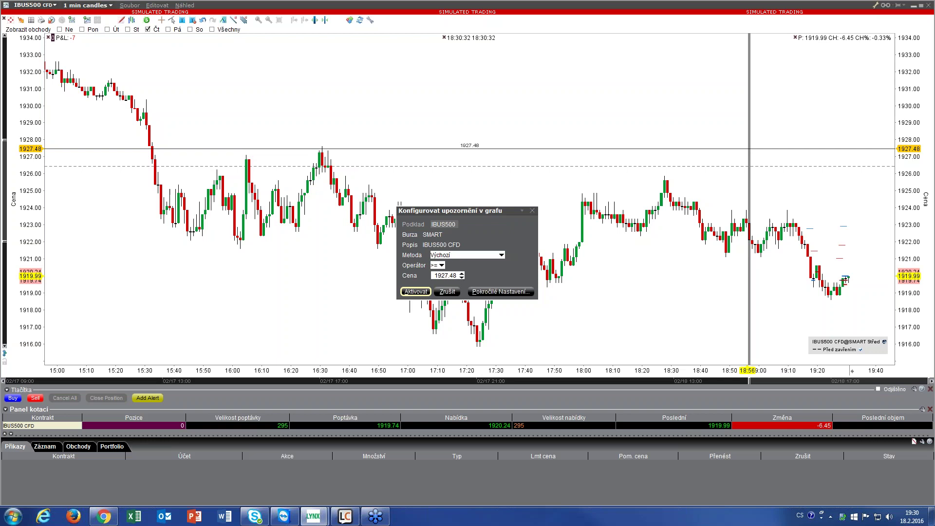
pyautogui.click(446, 275)
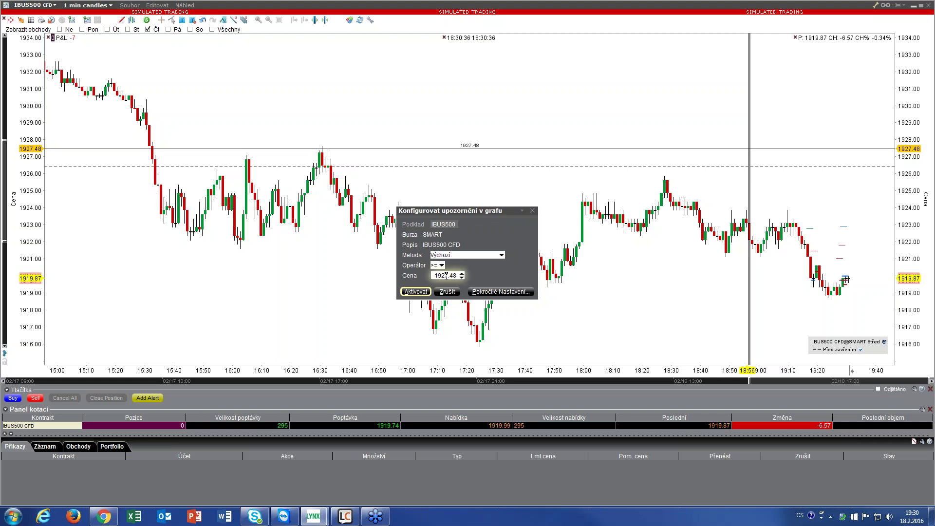
pyautogui.click(416, 295)
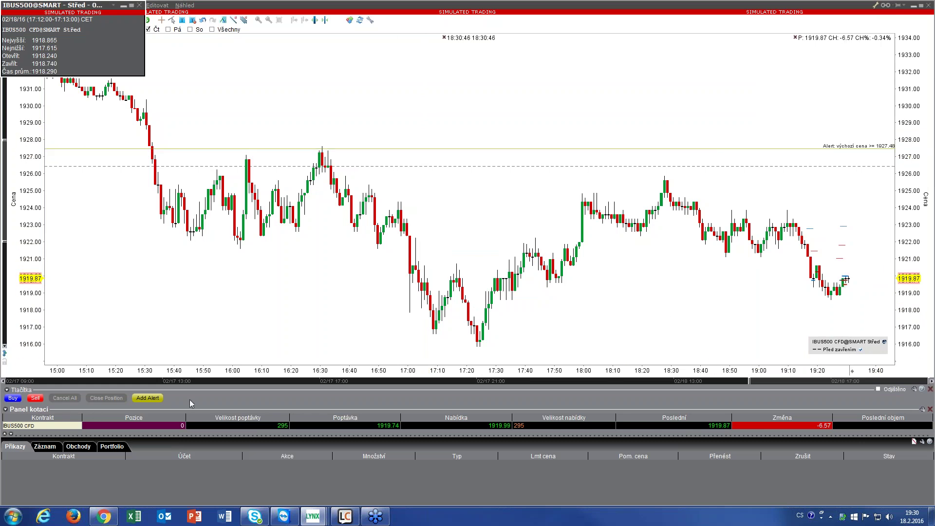
# Delete the IBUS500 CFD price alert at 1927.48 from the chart and dismiss the candle details window.
pyautogui.rightClick(542, 149)
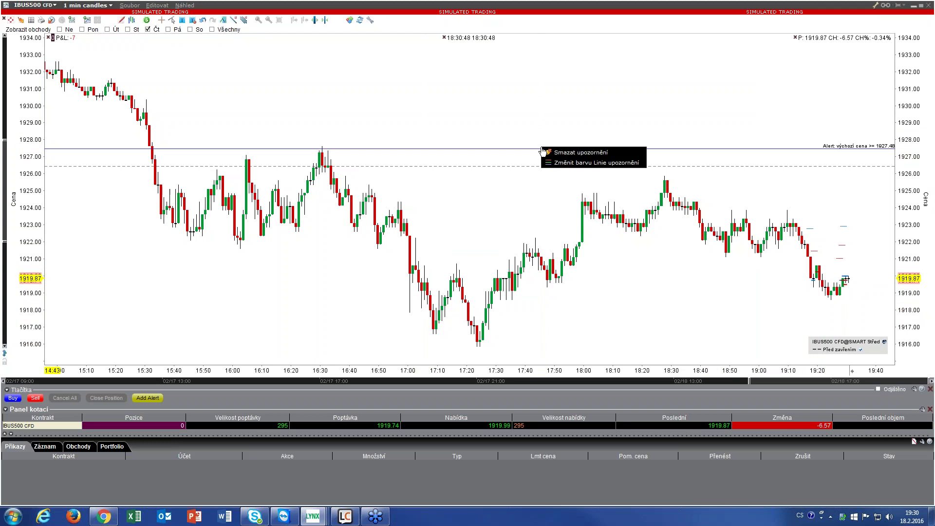
pyautogui.click(590, 152)
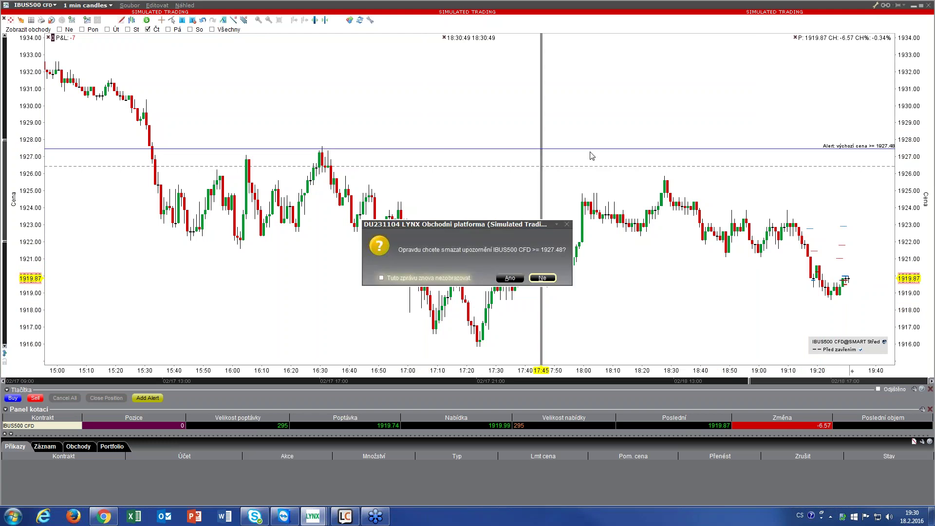
pyautogui.click(510, 278)
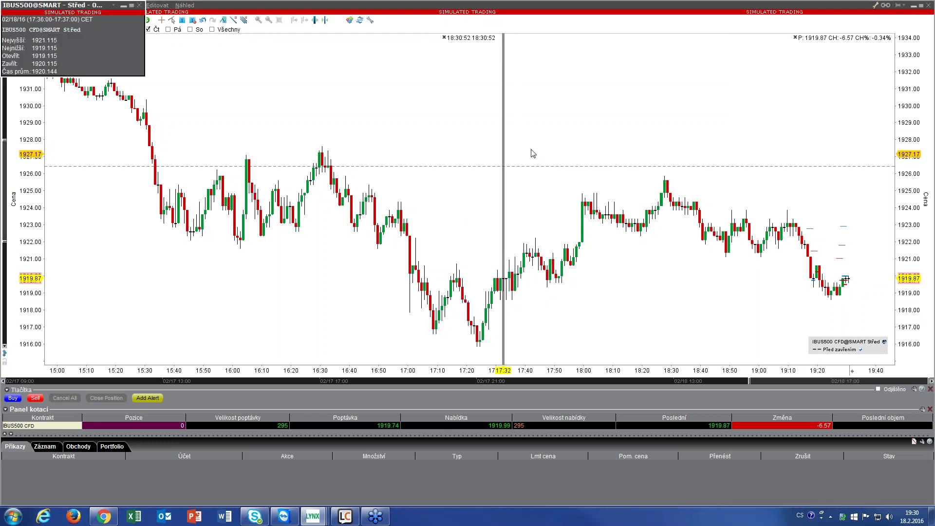
pyautogui.click(141, 5)
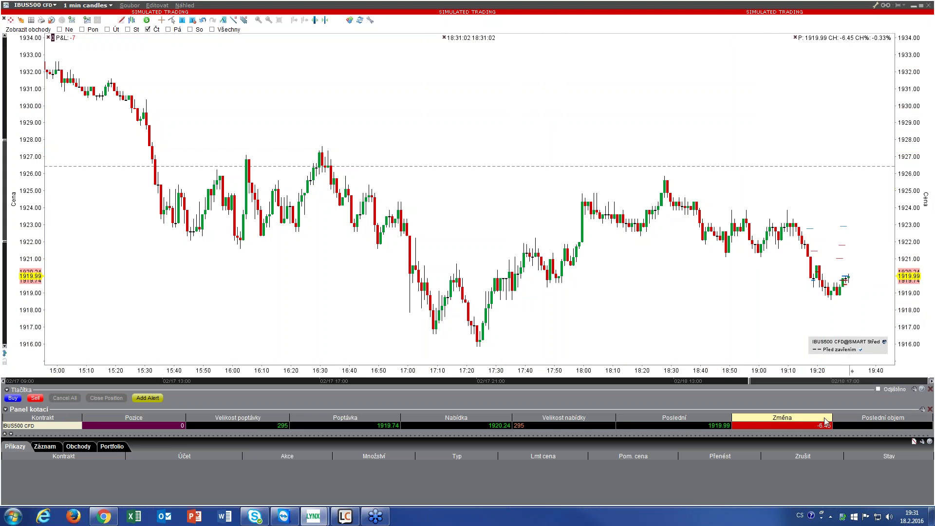
# Bring up the disclaimer for one-click order transmission to review it, and decline it.
pyautogui.click(878, 390)
pyautogui.click(478, 300)
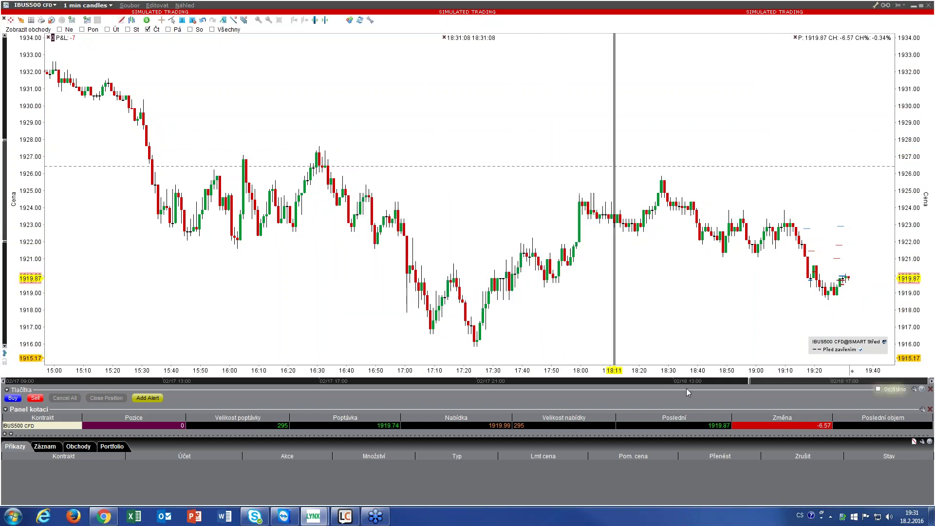
pyautogui.click(878, 389)
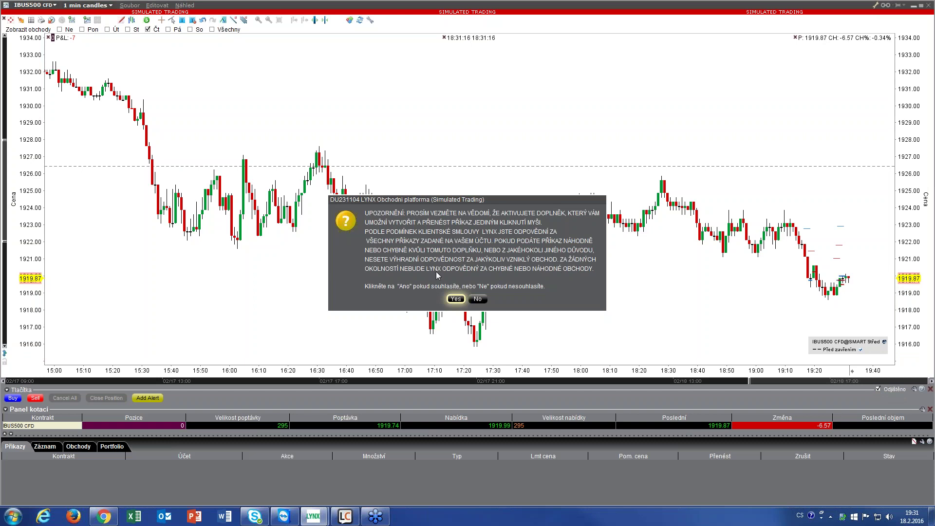
pyautogui.click(478, 299)
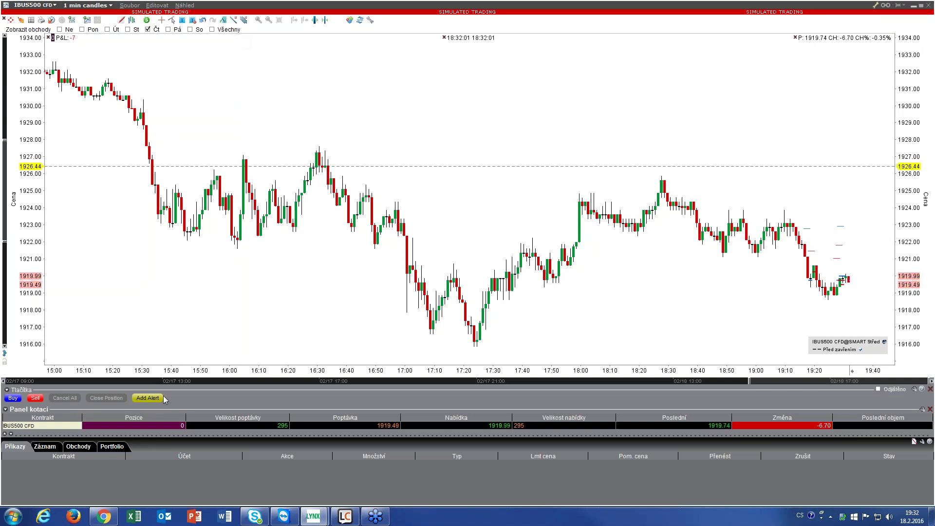
# Review the chart settings in the platform configuration and close it without changes.
pyautogui.click(370, 20)
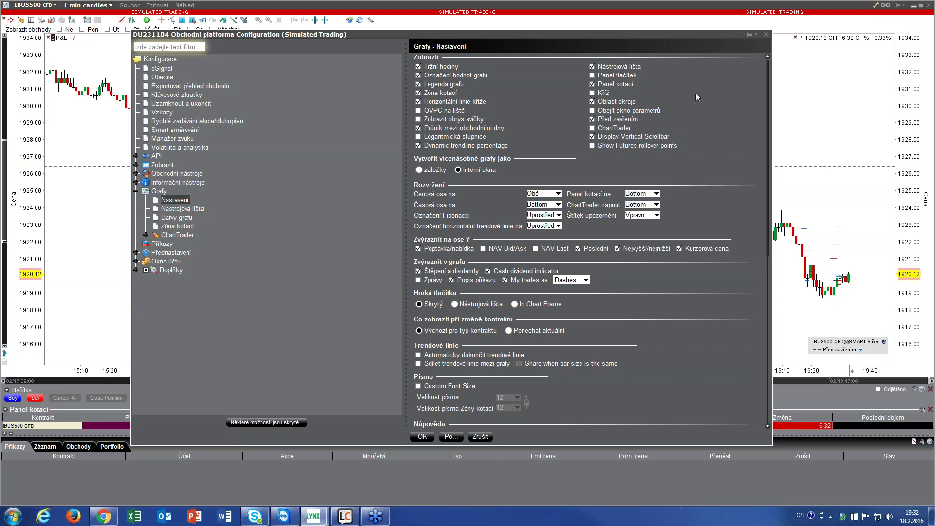
pyautogui.click(766, 34)
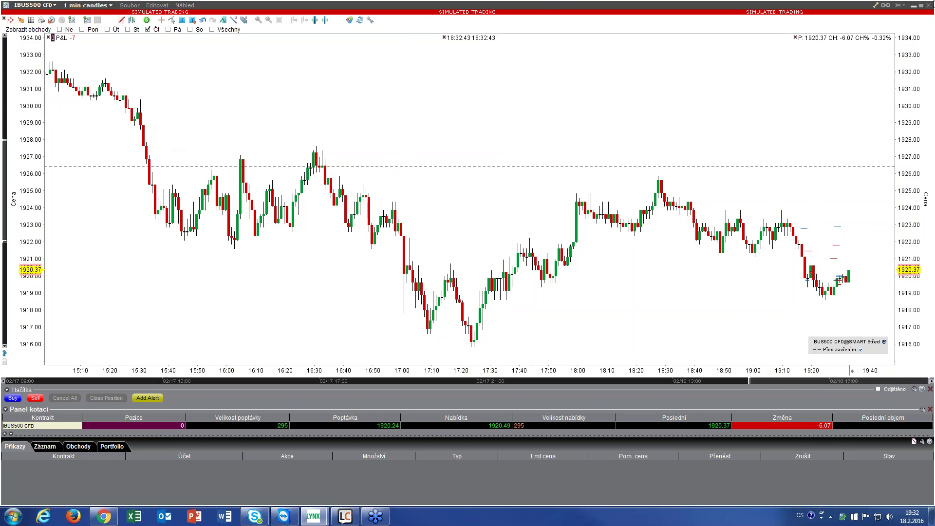
pyautogui.click(923, 7)
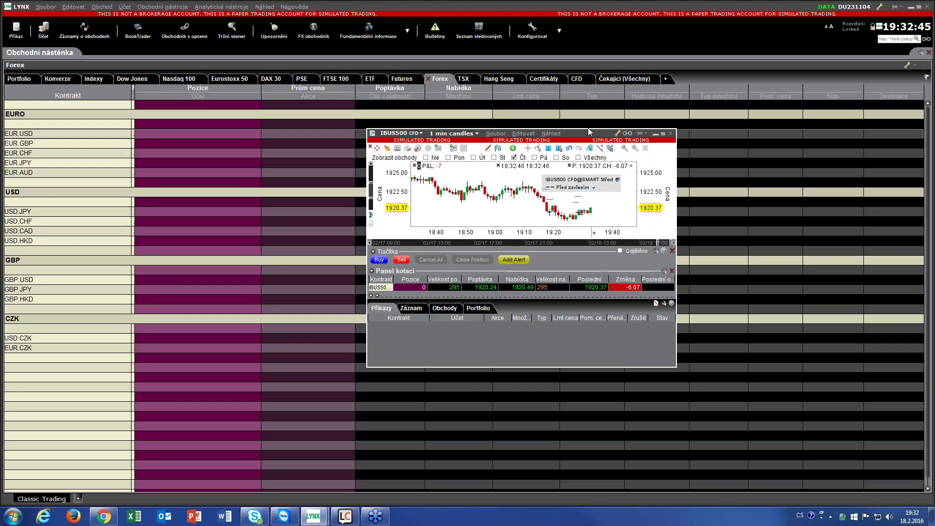
pyautogui.moveTo(591, 123); pyautogui.dragTo(591, 80)
pyautogui.click(663, 85)
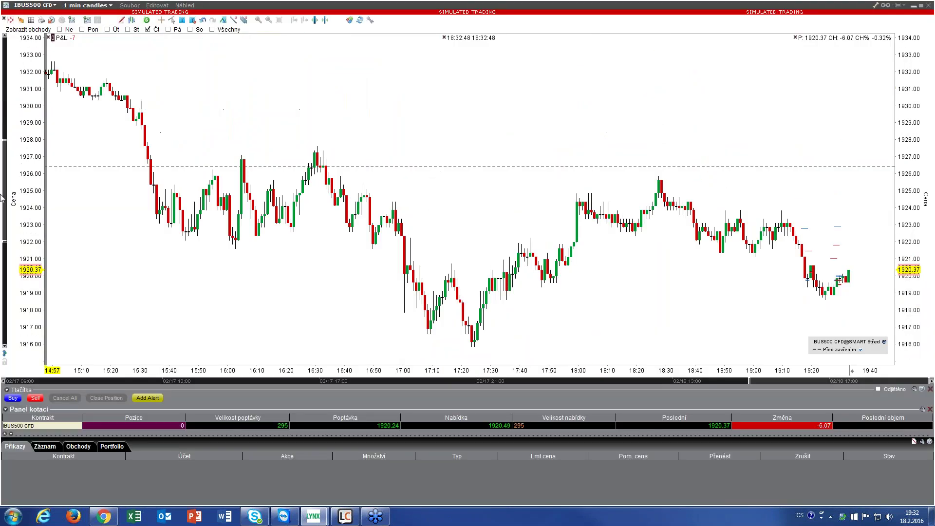
# Add a 1-minute candle chart of the USO stock routed via SMART to the IBUS500 chart window.
pyautogui.click(128, 5)
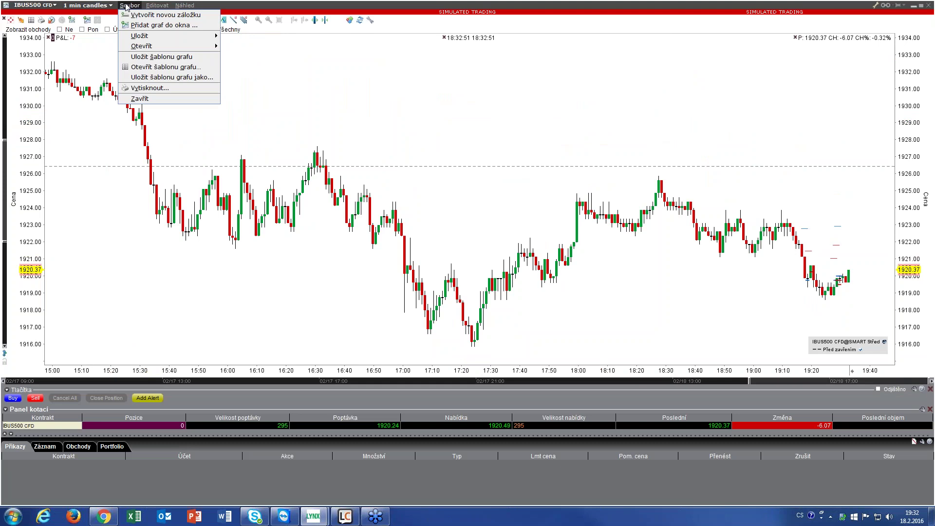
pyautogui.click(148, 25)
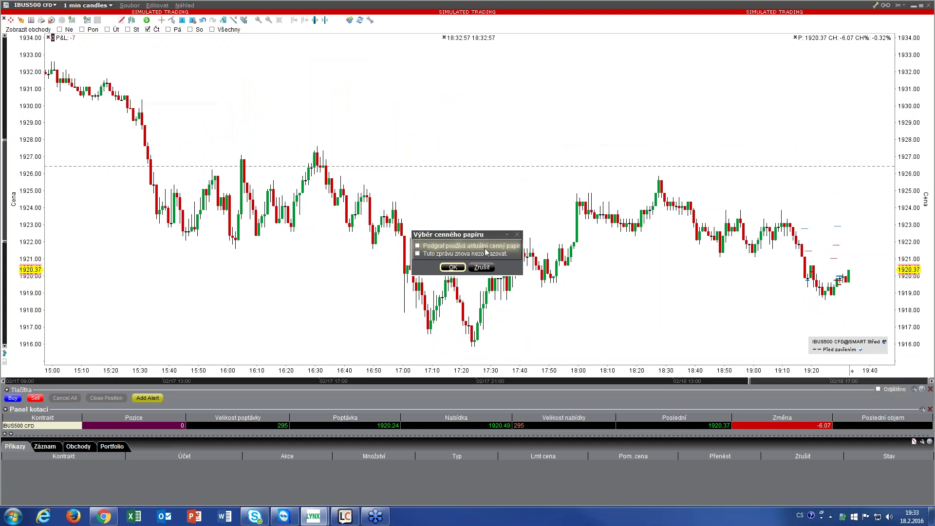
pyautogui.click(453, 268)
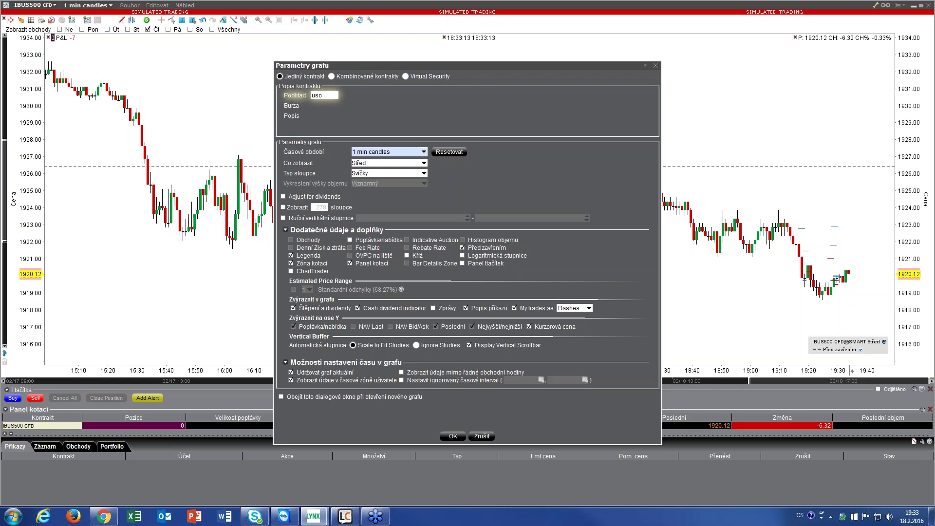
pyautogui.press('Return')
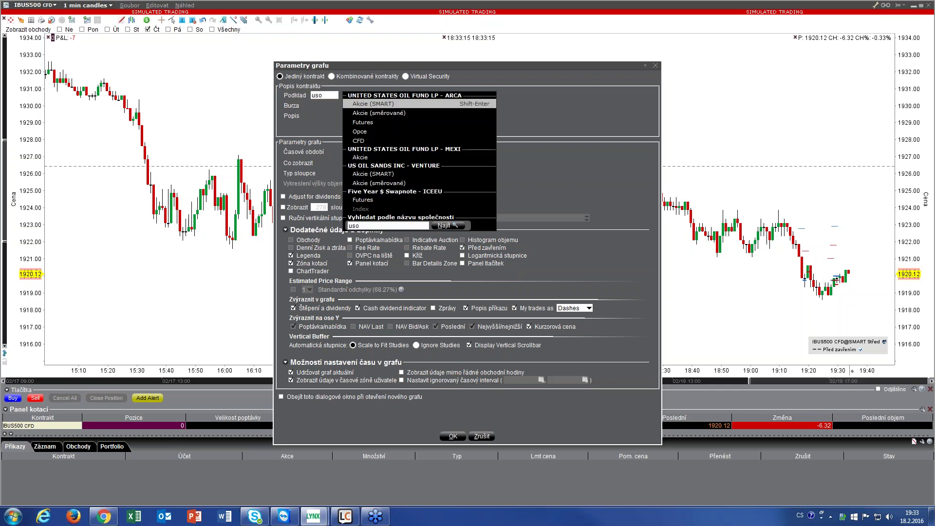
pyautogui.click(381, 104)
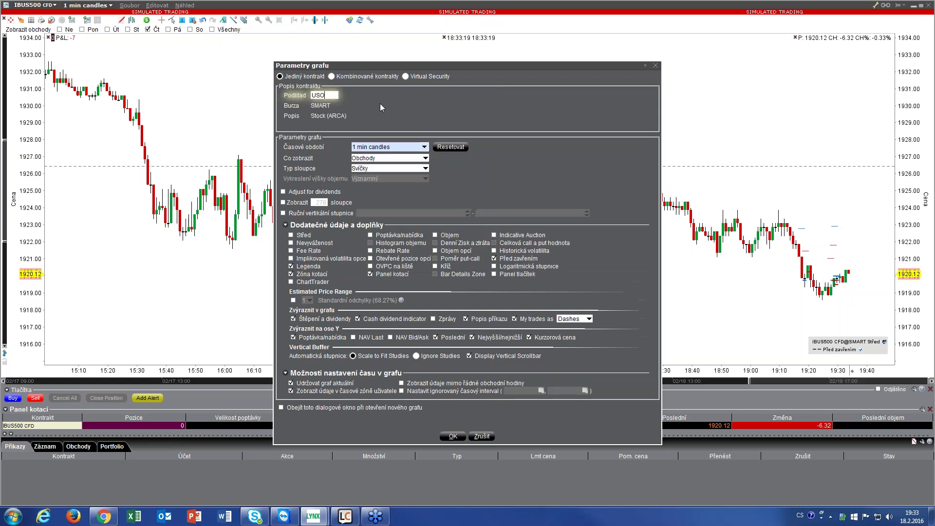
pyautogui.click(447, 435)
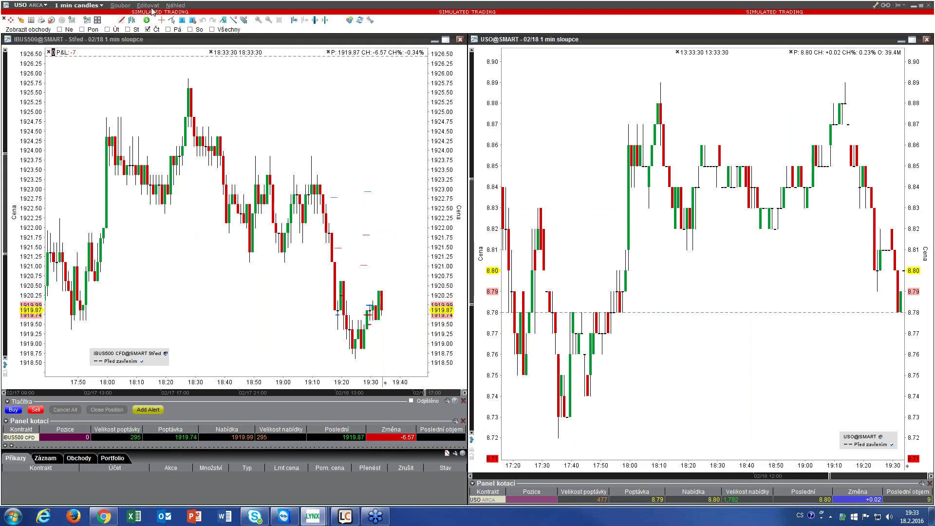
# Enable ChartTrader and its trading button panel for the USO chart.
pyautogui.click(149, 5)
pyautogui.moveTo(170, 6)
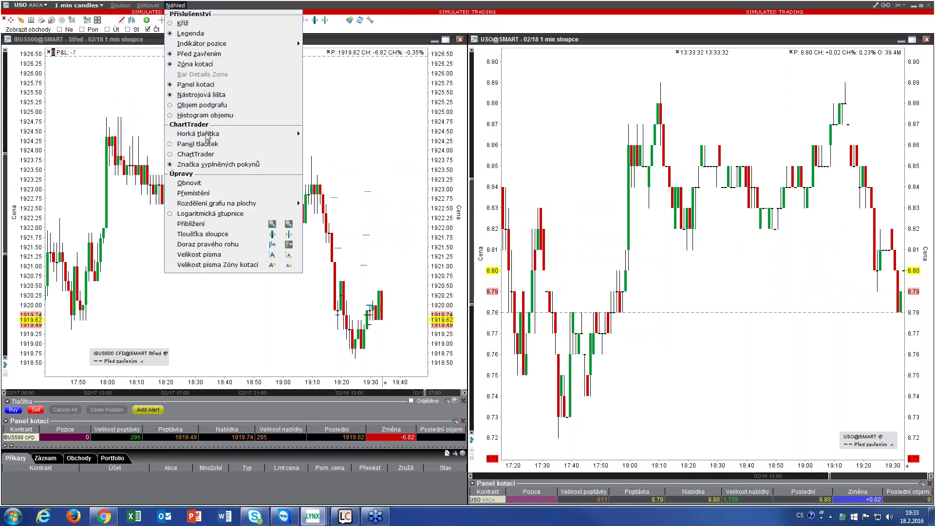
pyautogui.click(203, 156)
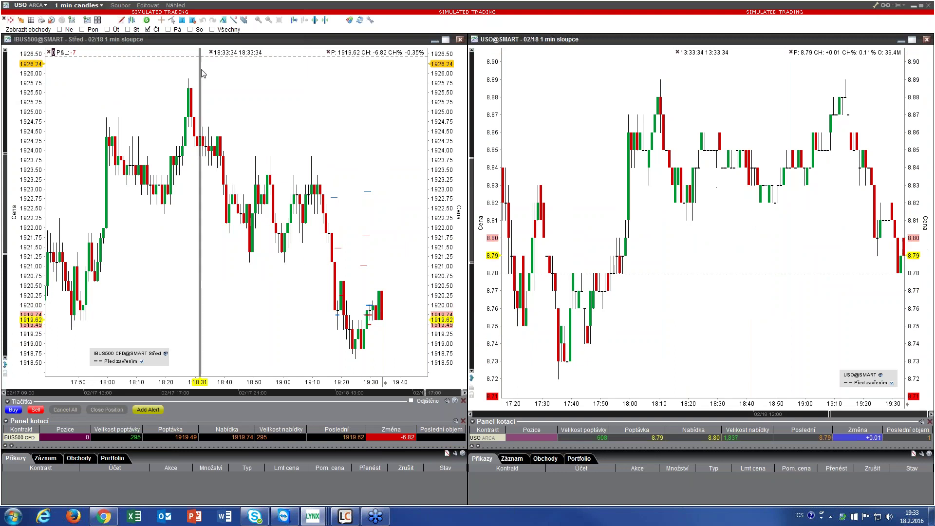
pyautogui.click(175, 5)
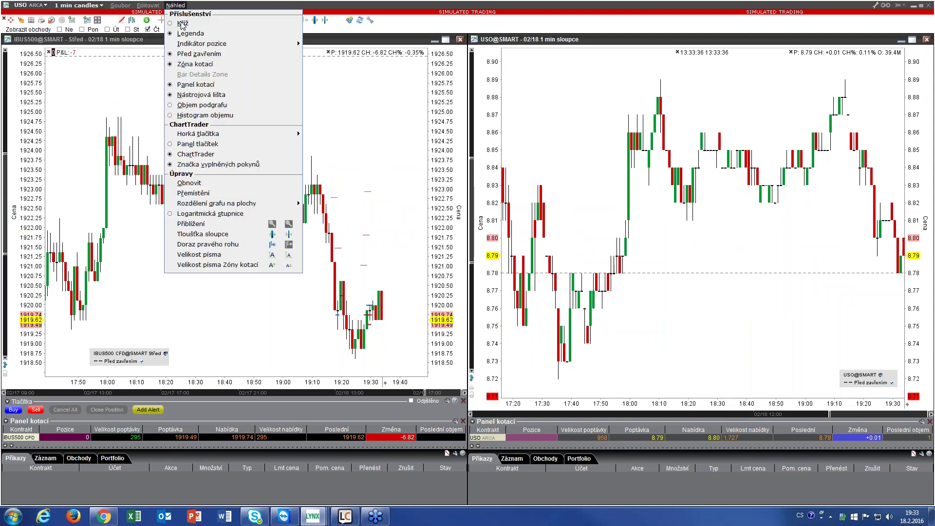
pyautogui.click(219, 145)
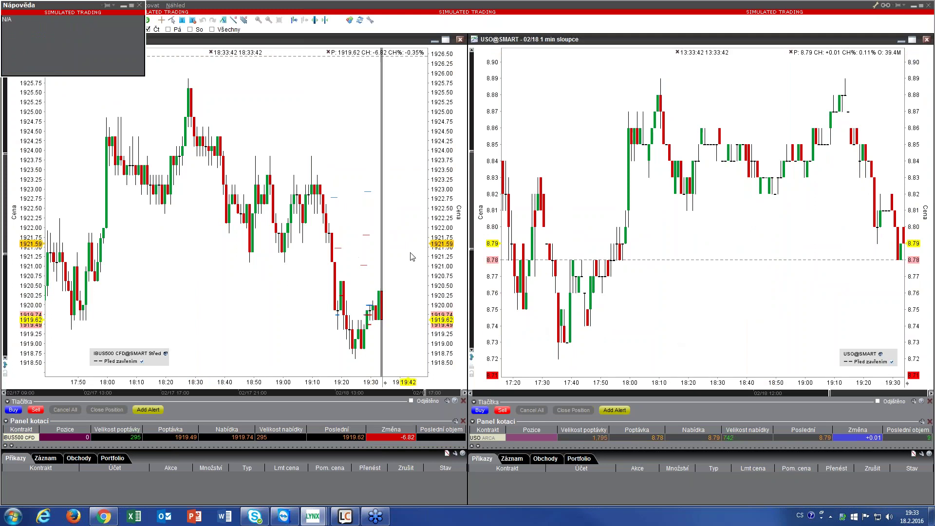
# Maximize the IBUS500 chart within the window, restore the side-by-side layout, and dismiss the candle details window.
pyautogui.click(445, 41)
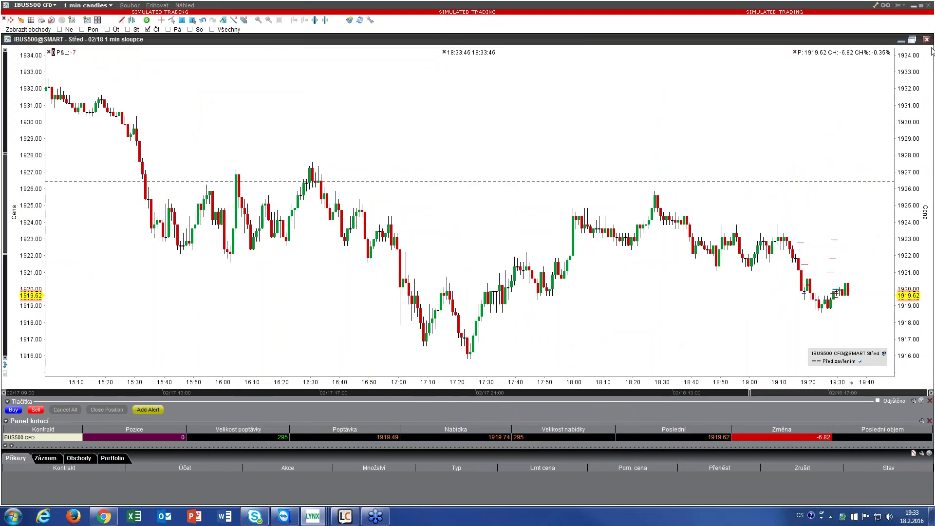
pyautogui.click(912, 41)
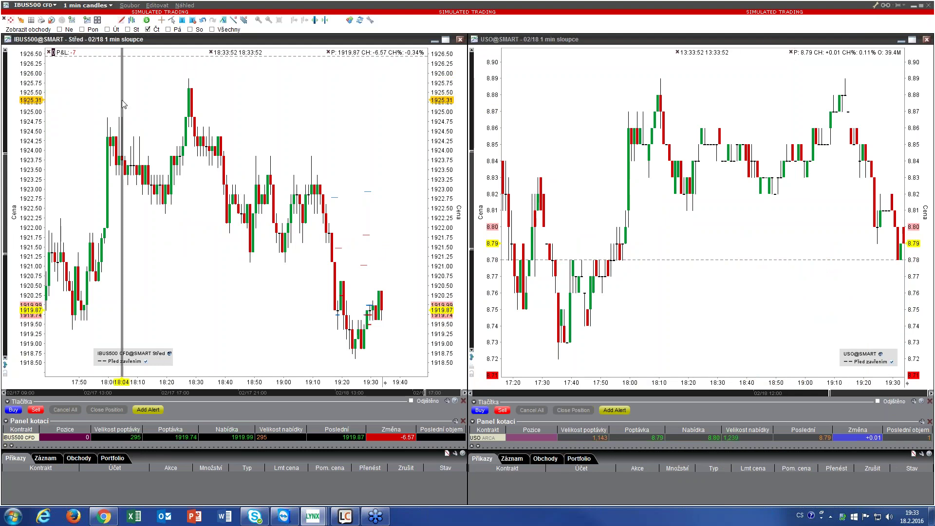
pyautogui.click(217, 316)
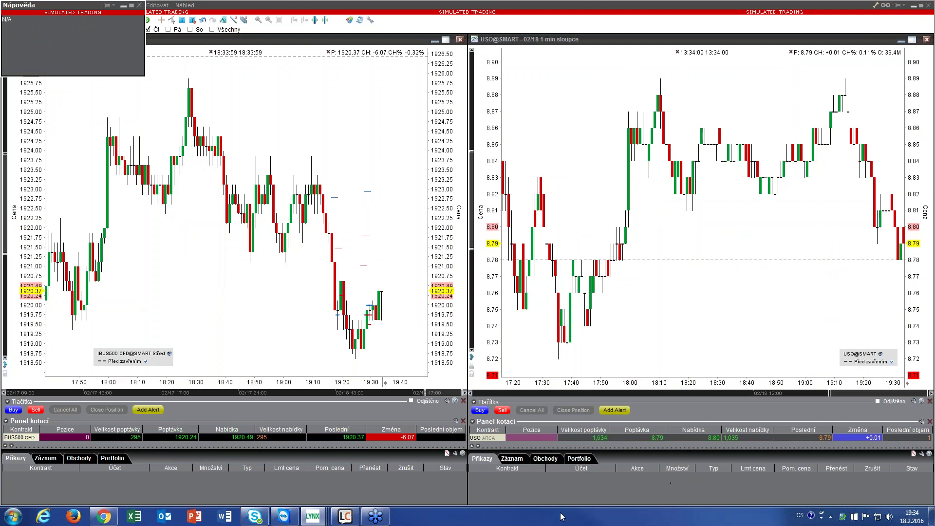
pyautogui.click(139, 4)
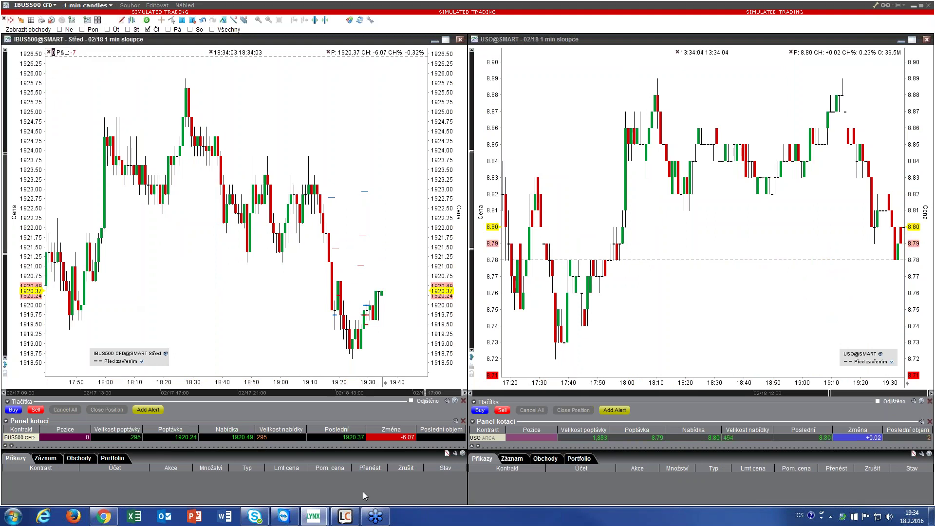
# Close the USO chart so only the IBUS500 chart remains, and dismiss the candle details window.
pyautogui.click(926, 40)
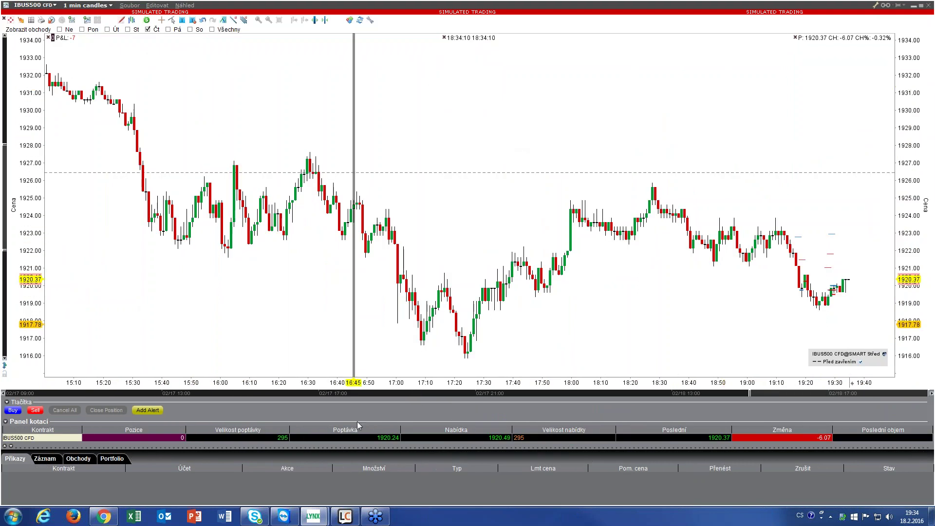
pyautogui.click(576, 78)
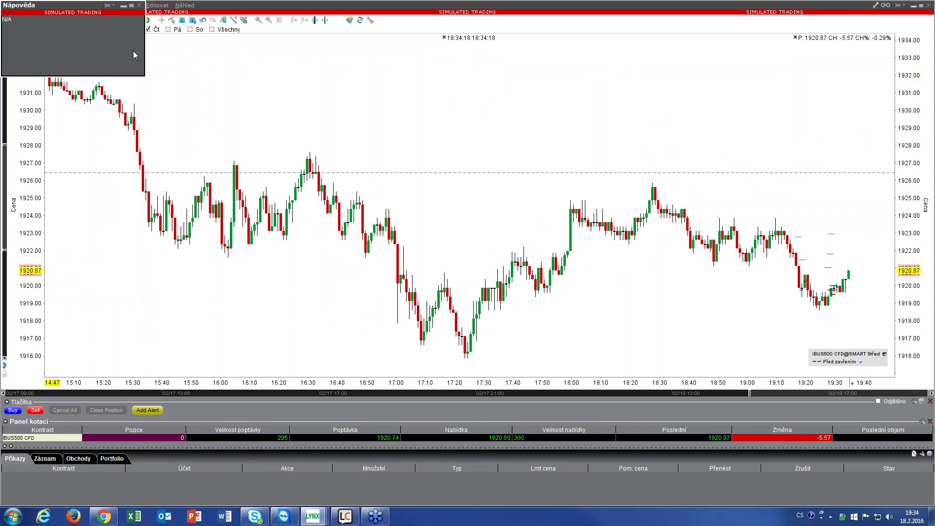
pyautogui.click(139, 6)
# Create a new empty tab in the chart window.
pyautogui.click(129, 6)
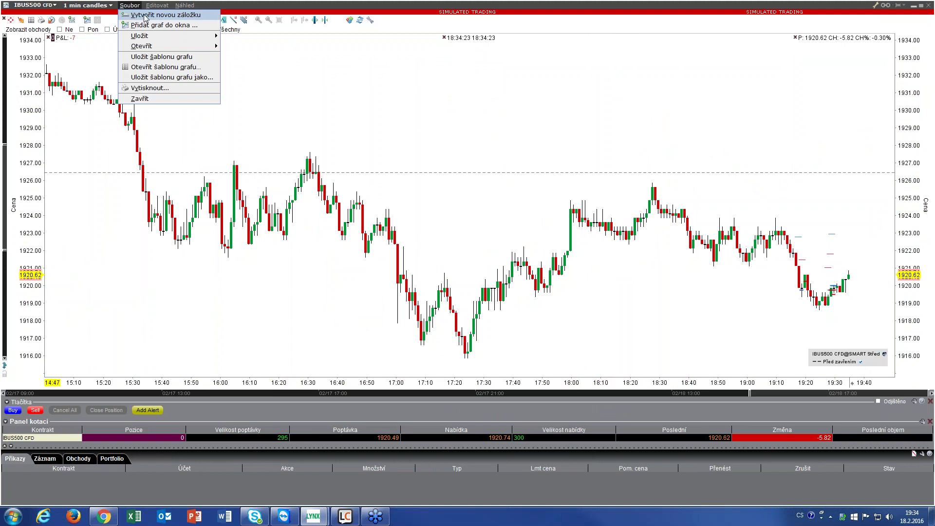
pyautogui.click(145, 16)
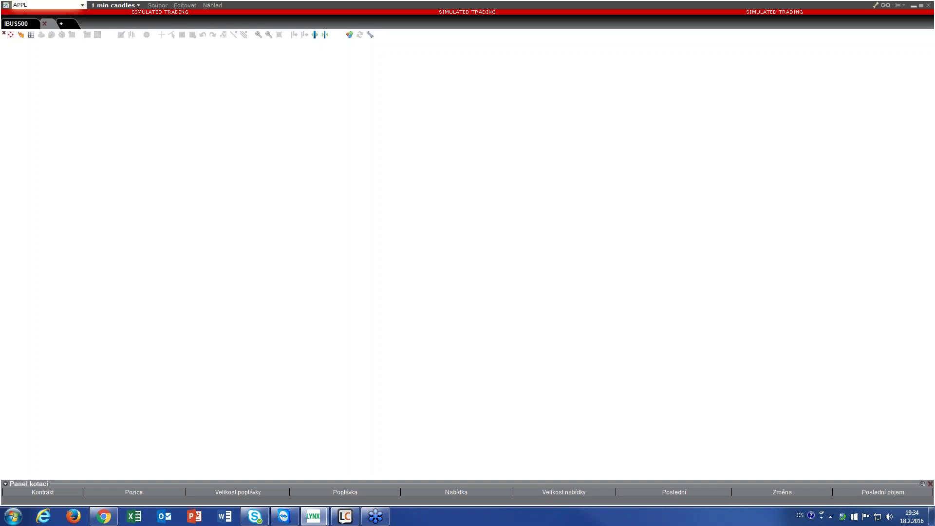
pyautogui.write('APPL')
pyautogui.press('Return')
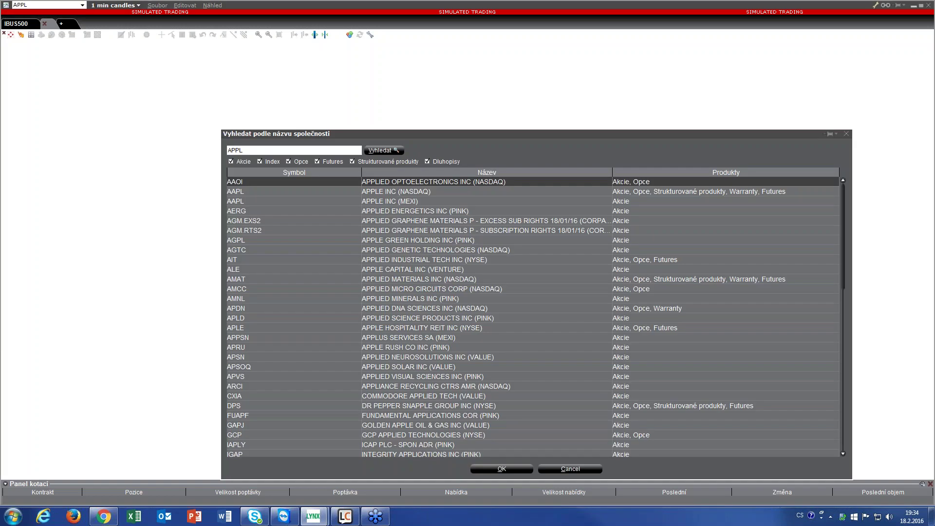
pyautogui.click(847, 134)
# Load the Apple stock AAPL on NASDAQ, routed via SMART, into the new chart tab.
pyautogui.doubleClick(32, 5)
pyautogui.write('AA')
pyautogui.press('Return')
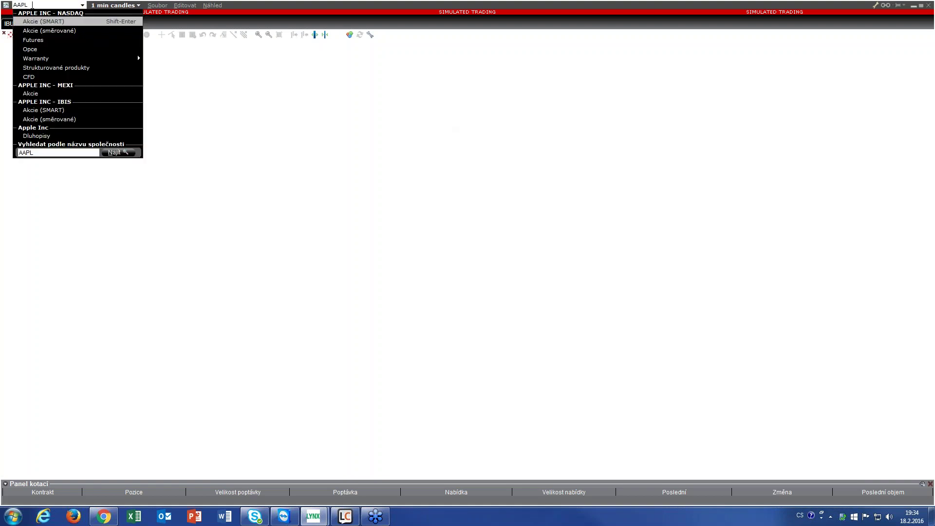
pyautogui.click(49, 25)
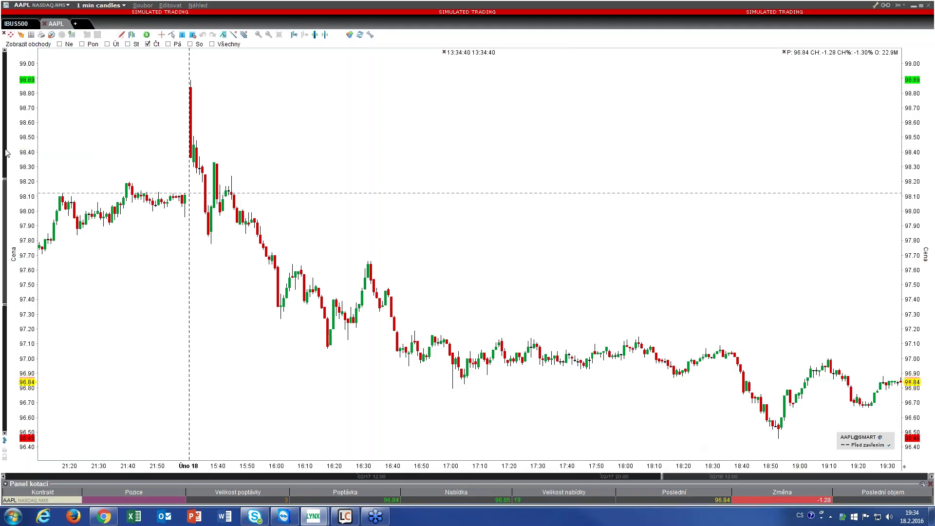
# Switch between the IBUS500 and AAPL charts, and review the ChartTrader display options for AAPL.
pyautogui.click(21, 25)
pyautogui.click(52, 24)
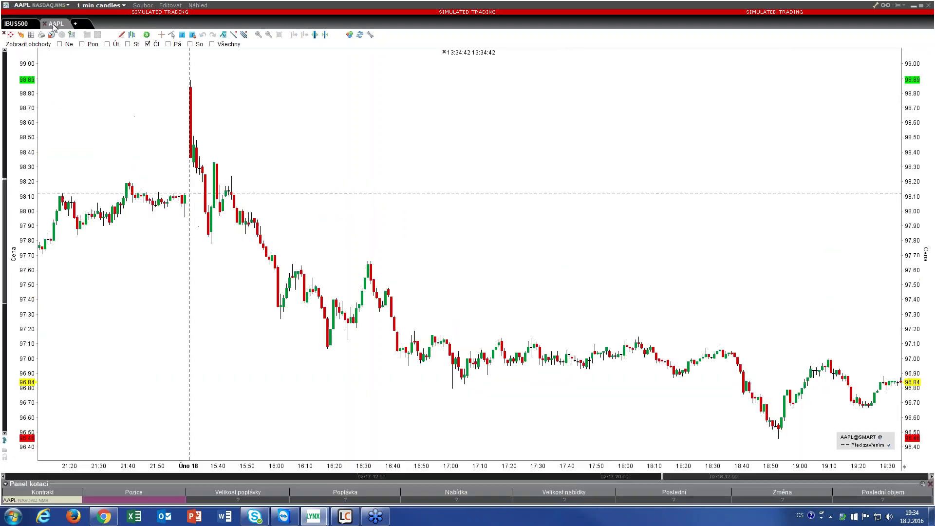
pyautogui.click(169, 6)
pyautogui.moveTo(198, 6)
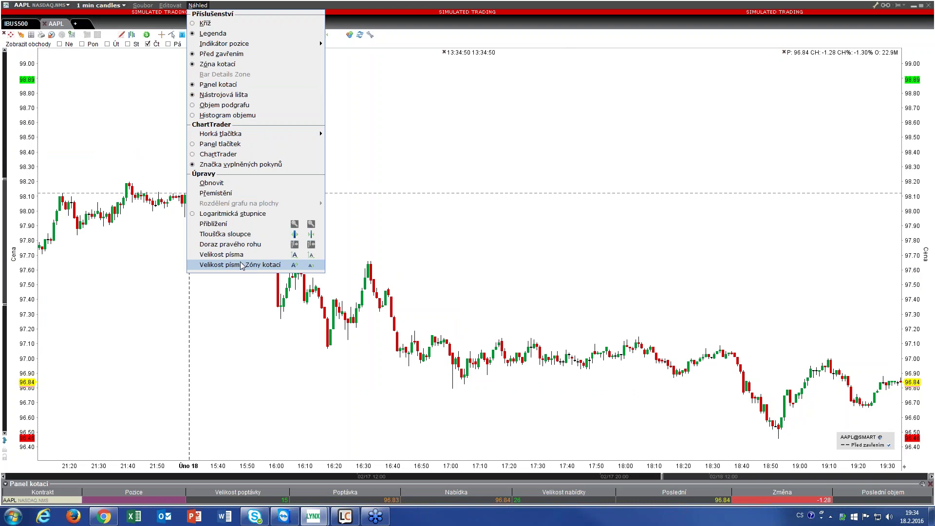
pyautogui.click(205, 302)
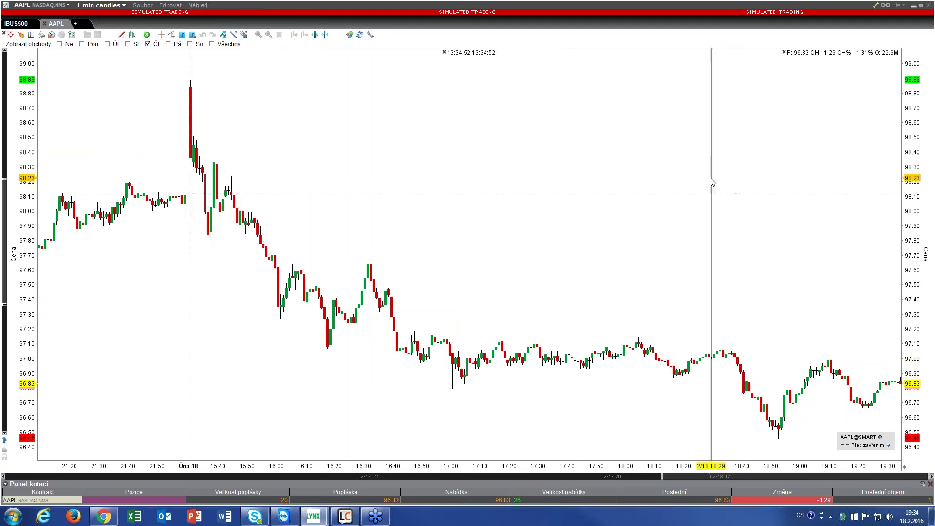
# Inspect candle details on the AAPL chart and close the separate details window each time.
pyautogui.moveTo(714, 182)
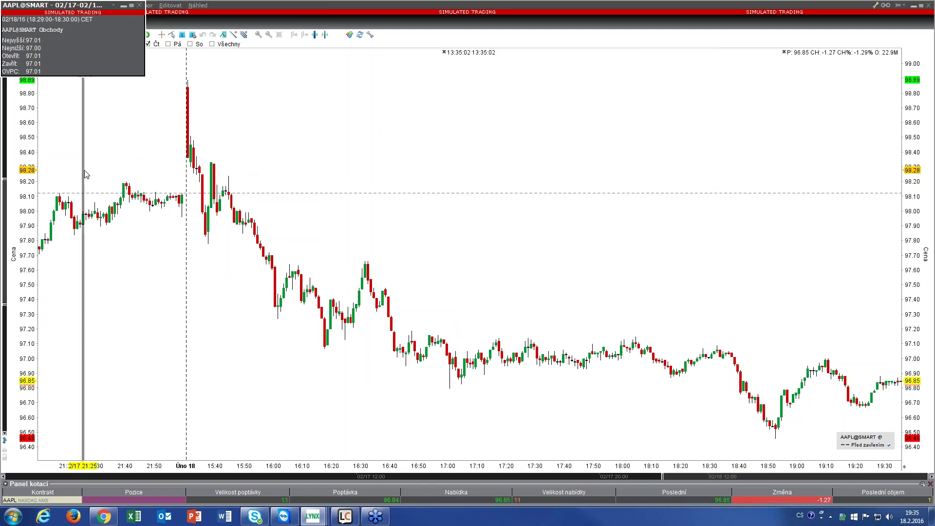
pyautogui.click(139, 7)
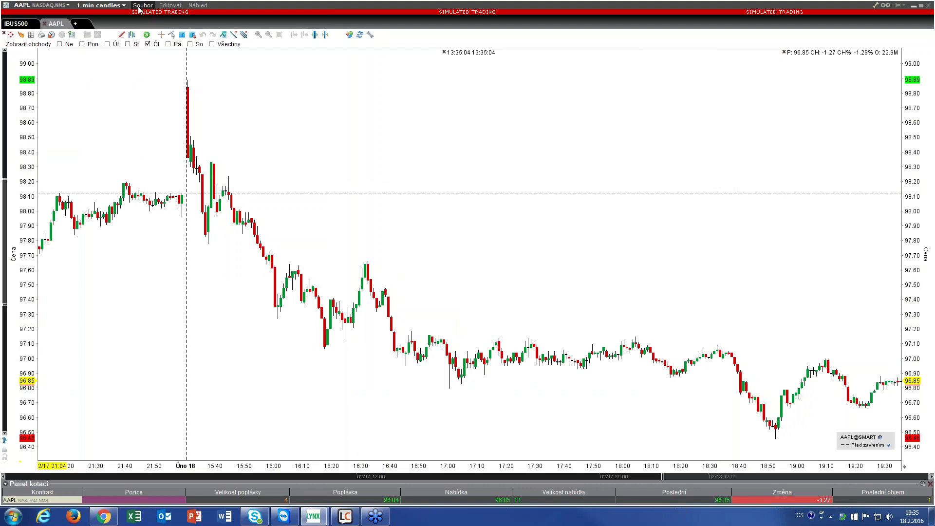
pyautogui.click(389, 312)
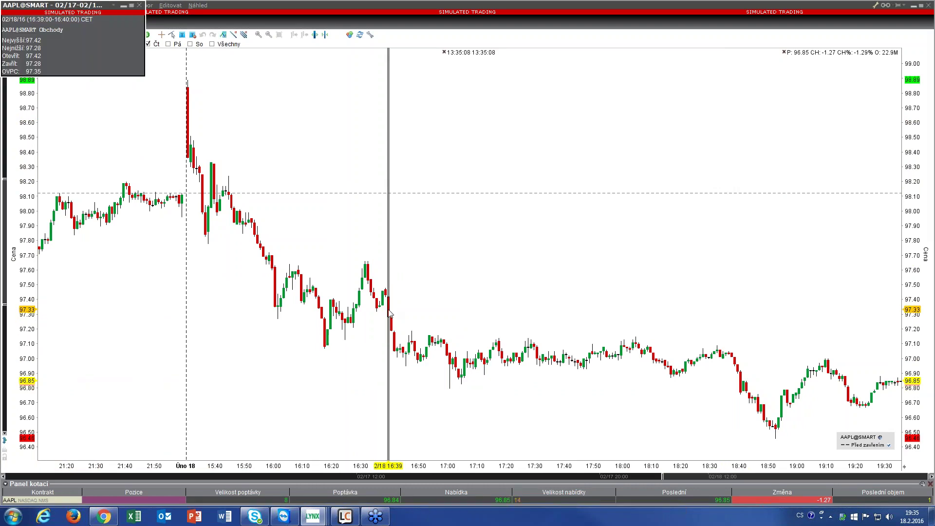
pyautogui.click(139, 7)
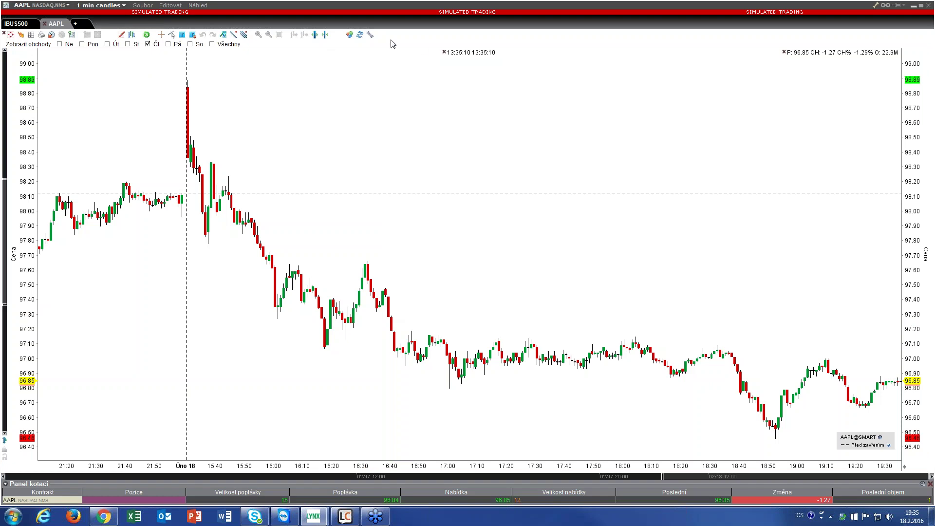
# In the global chart settings, set bar details to display in a tooltip, turn off Display bar details, and save.
pyautogui.click(371, 34)
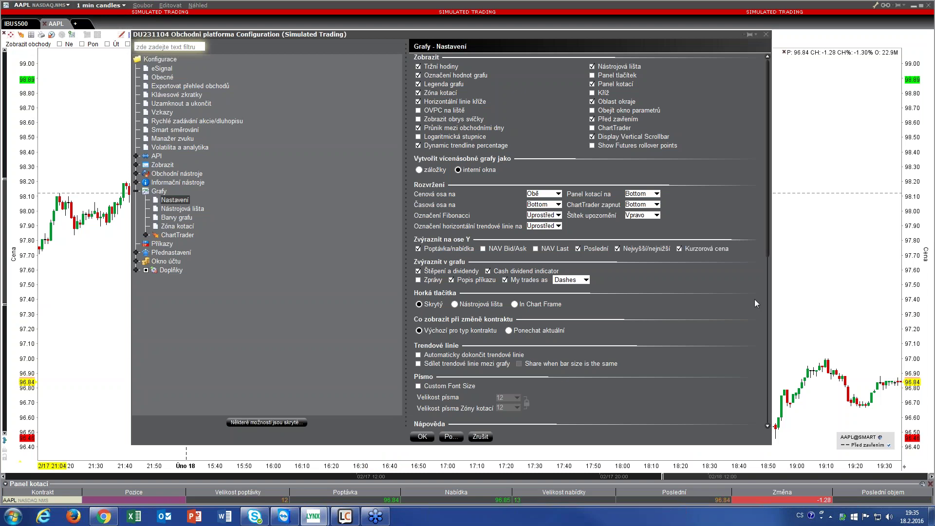
pyautogui.moveTo(768, 266); pyautogui.dragTo(772, 330)
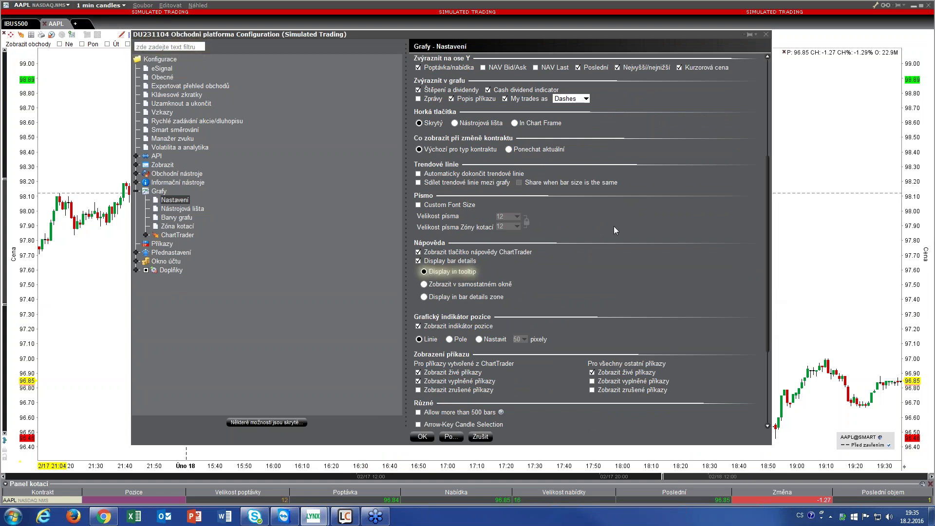
pyautogui.click(418, 261)
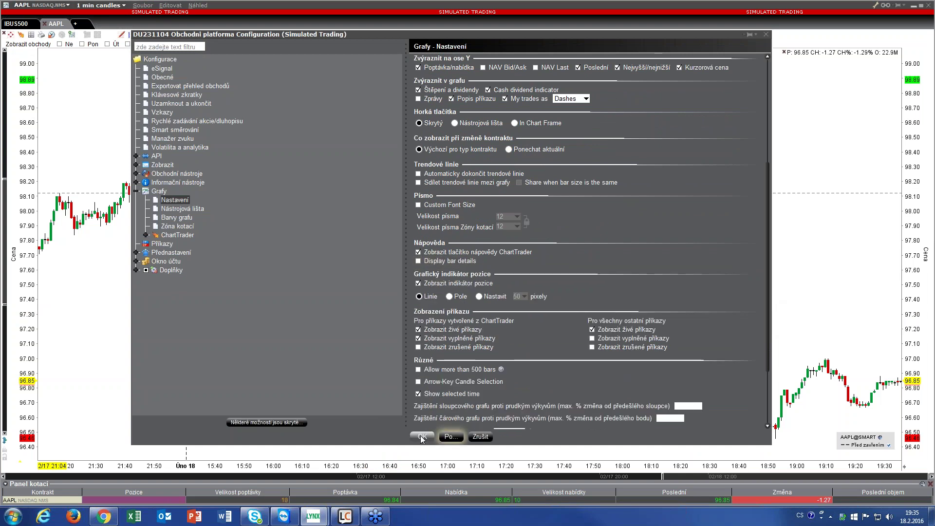
pyautogui.click(423, 437)
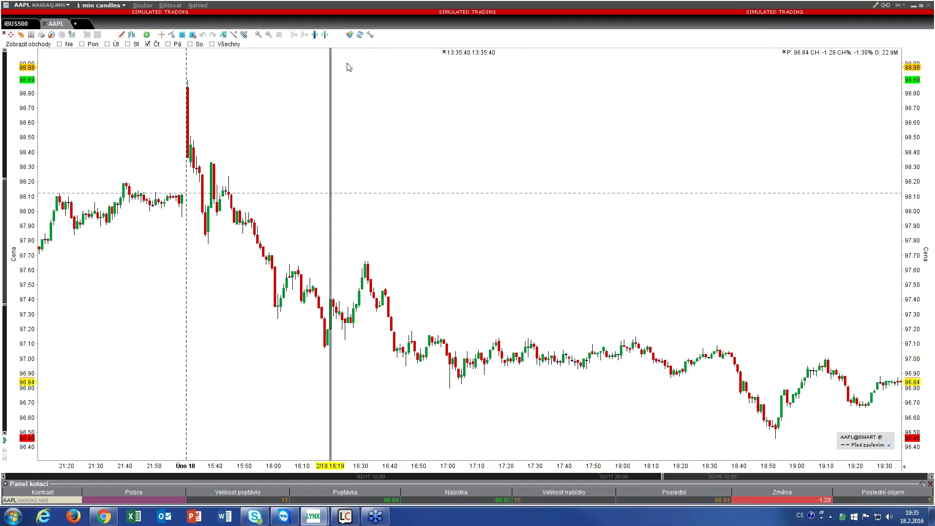
# Turn Display bar details back on with the tooltip option in the global chart settings, and check the tooltip on AAPL candles.
pyautogui.click(370, 34)
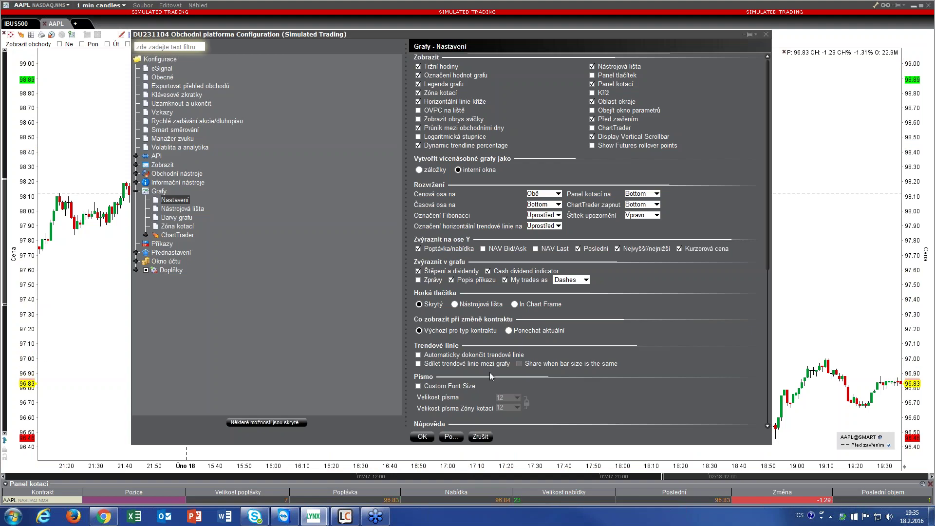
pyautogui.scroll(-5, 517, 277)
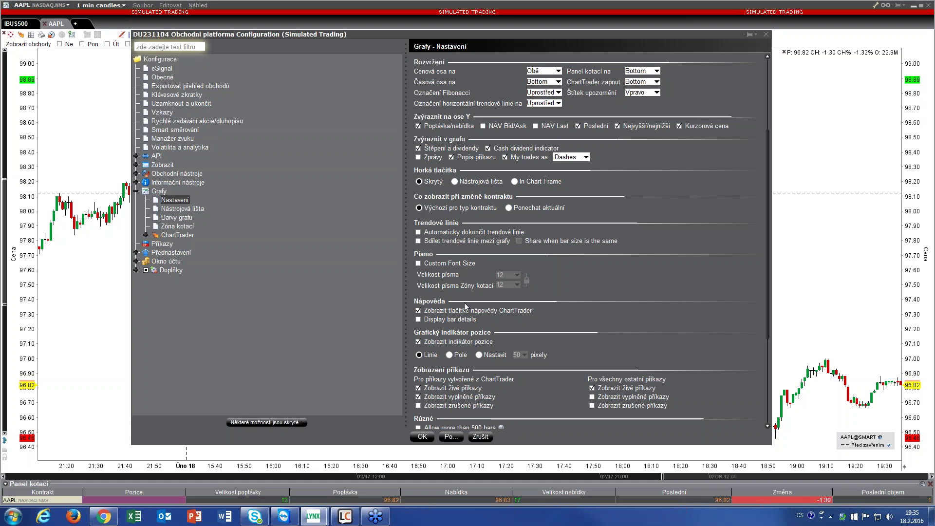
pyautogui.click(419, 319)
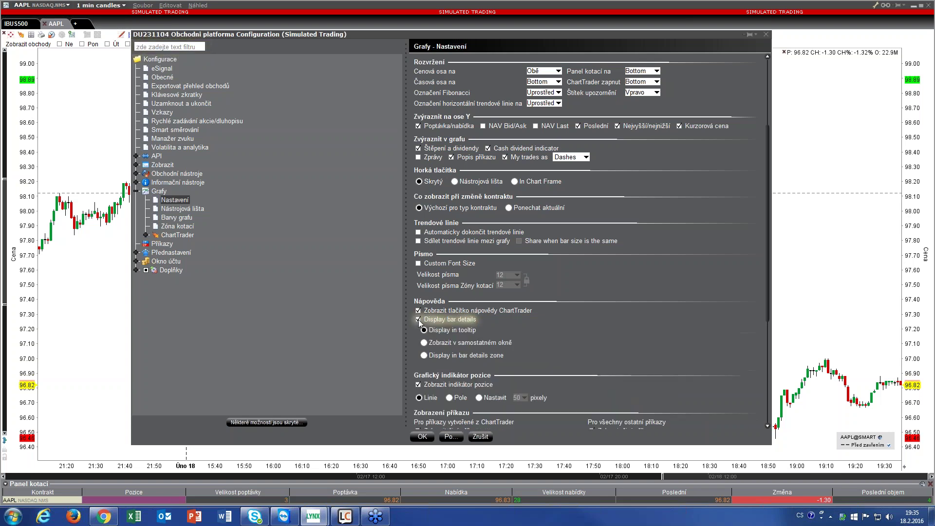
pyautogui.click(423, 436)
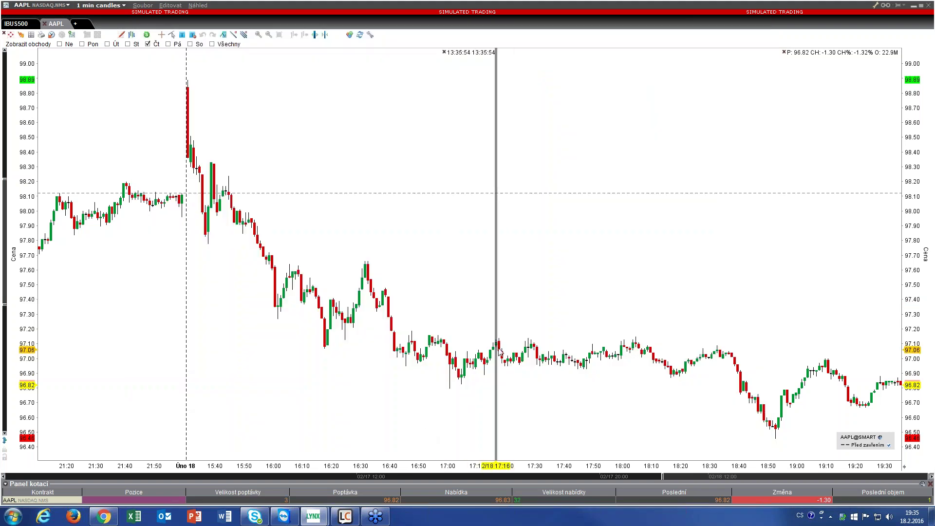
pyautogui.moveTo(500, 353)
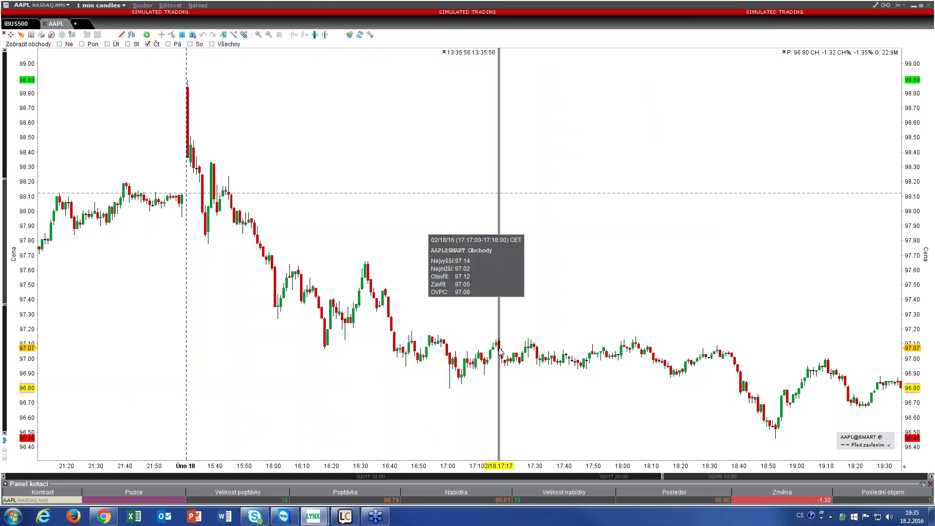
pyautogui.moveTo(639, 361)
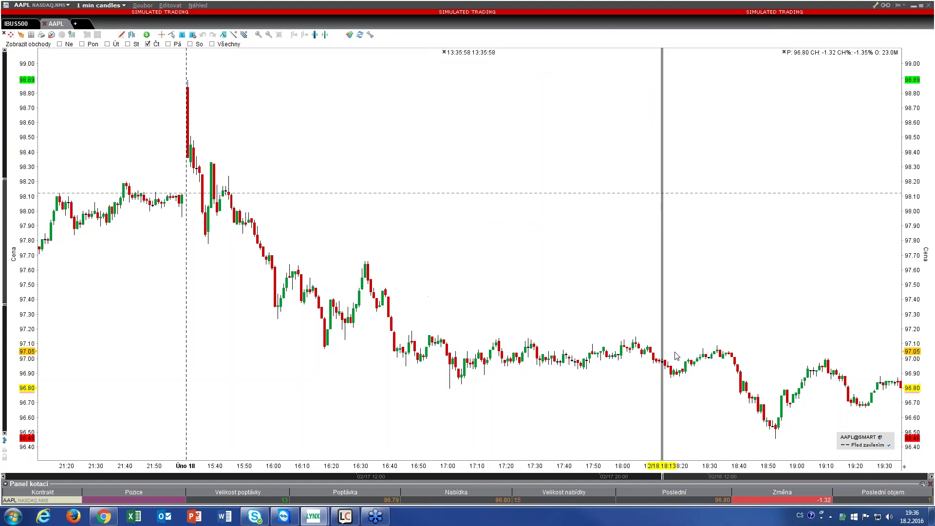
pyautogui.moveTo(279, 282)
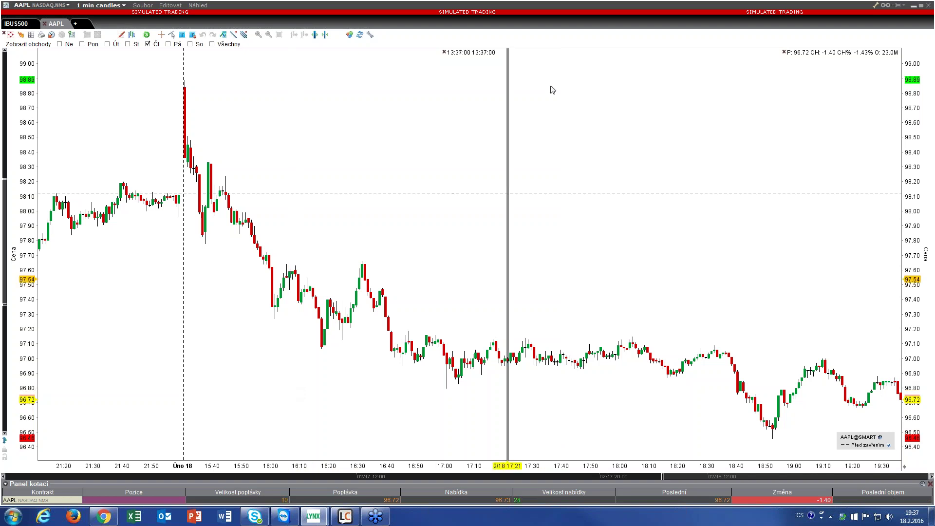
# Open the full list of available studies for the AAPL chart and look through the Comprehensive Studies group.
pyautogui.rightClick(367, 122)
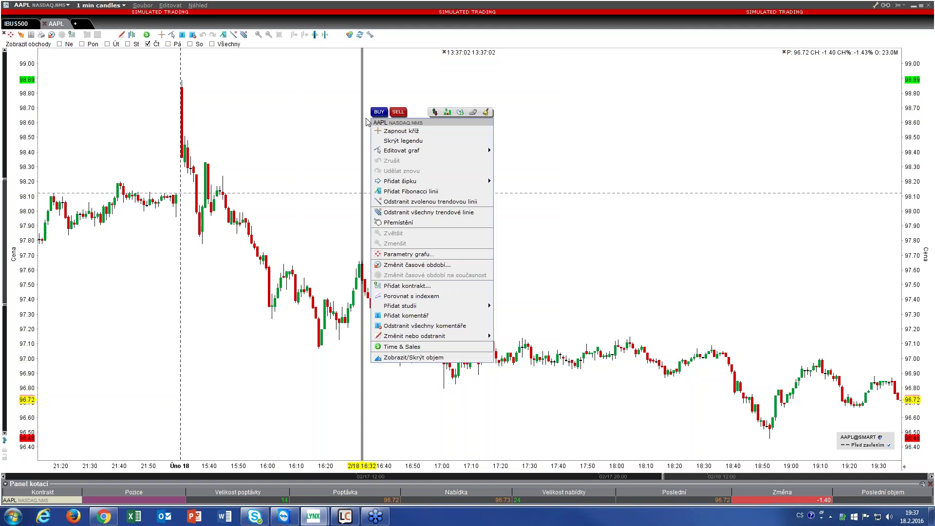
pyautogui.moveTo(428, 305)
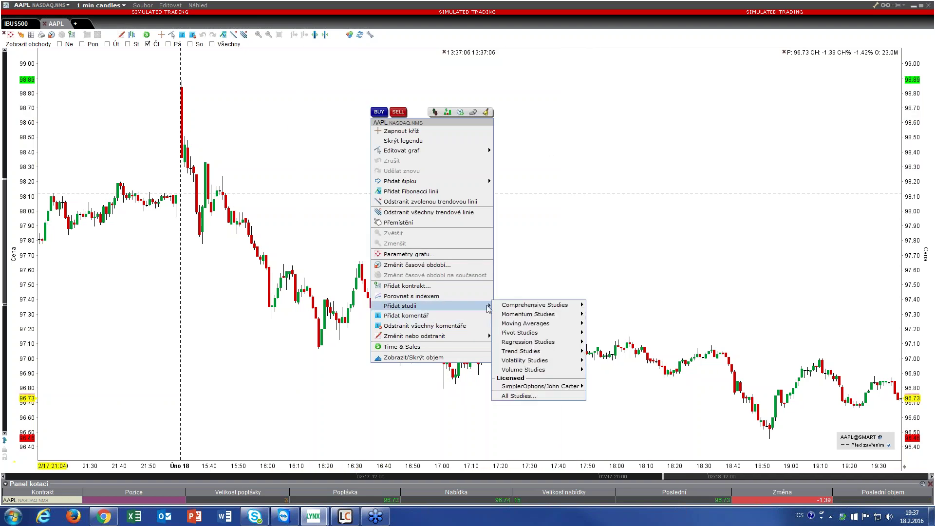
pyautogui.click(535, 396)
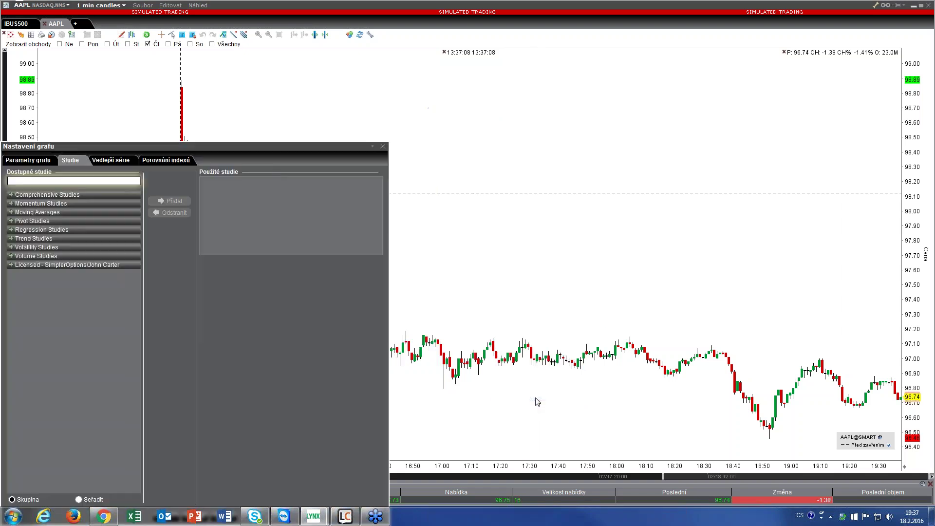
pyautogui.moveTo(275, 149); pyautogui.dragTo(554, 88)
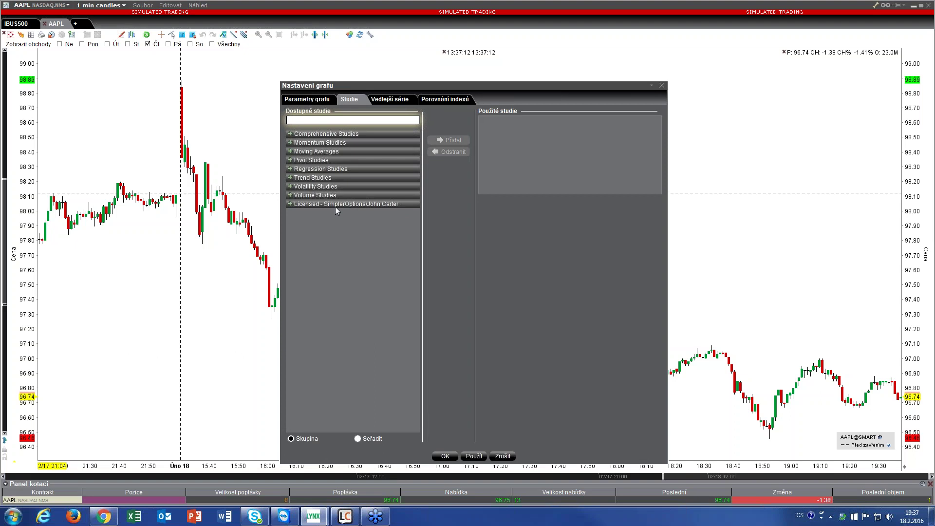
pyautogui.click(291, 135)
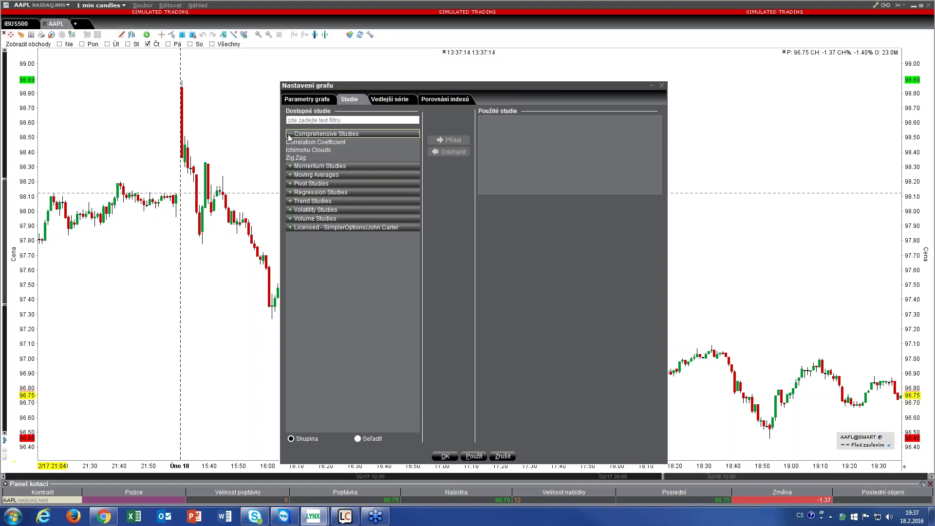
pyautogui.click(290, 134)
# Filter the studies by "bo" and apply Bollingerova pásma (EMA, period 20, 2.0 standard deviations) to the AAPL chart.
pyautogui.click(308, 120)
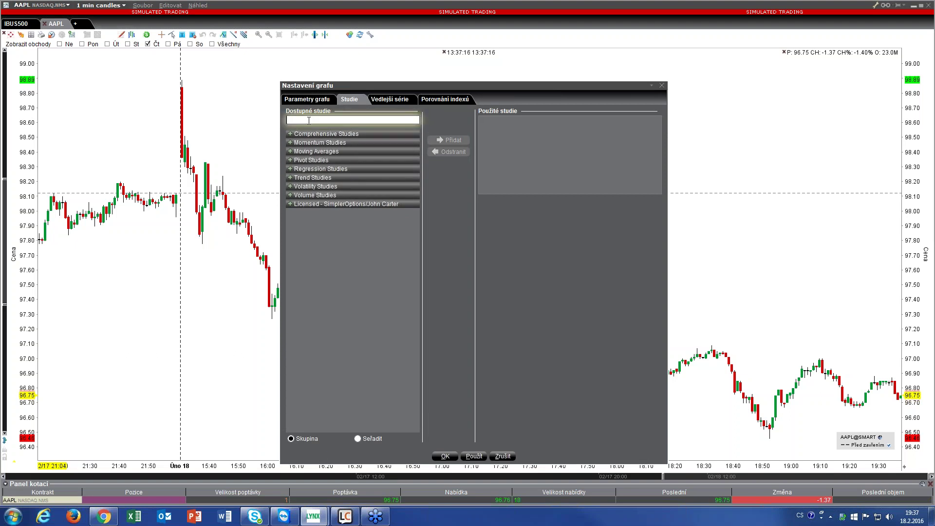
pyautogui.write('bo')
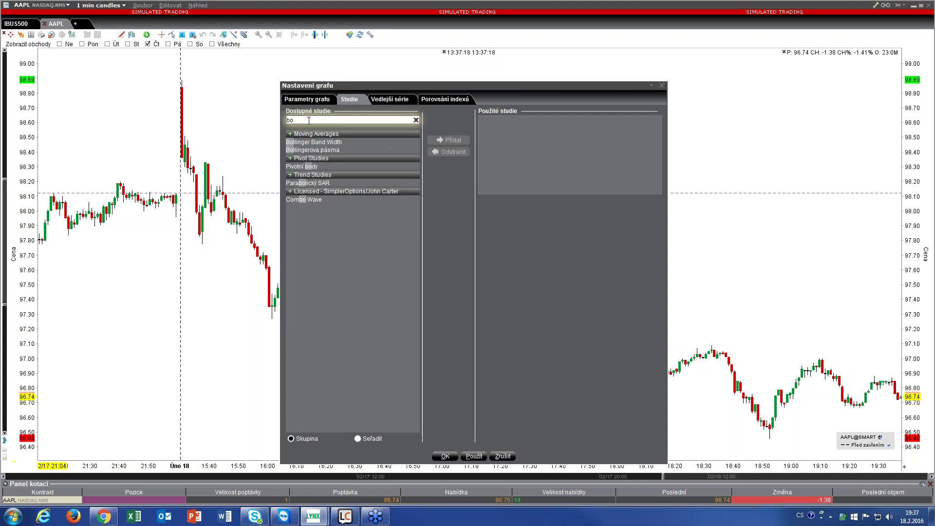
pyautogui.click(319, 142)
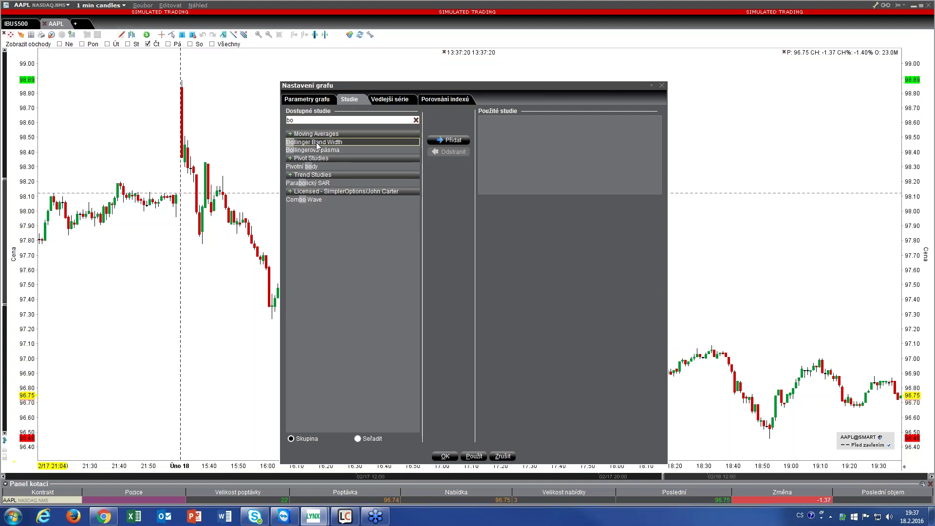
pyautogui.click(347, 150)
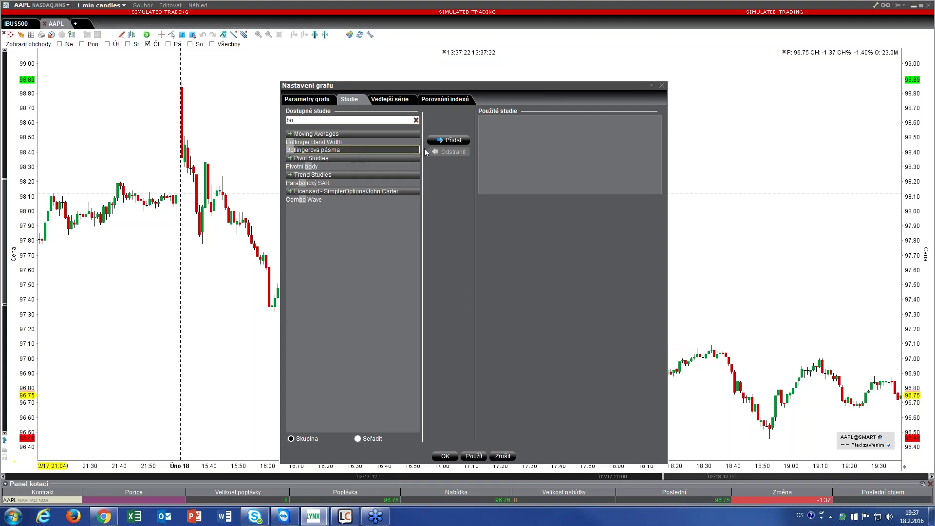
pyautogui.click(443, 141)
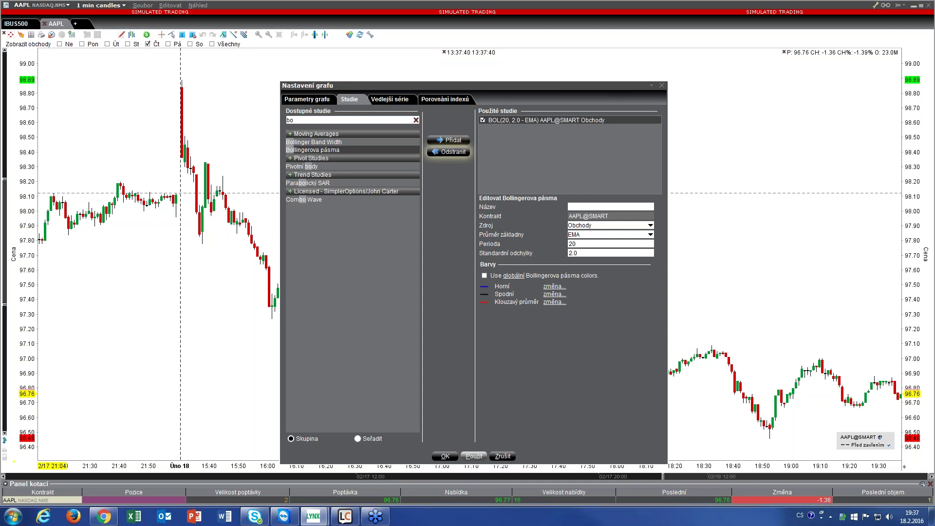
pyautogui.click(472, 456)
pyautogui.click(445, 457)
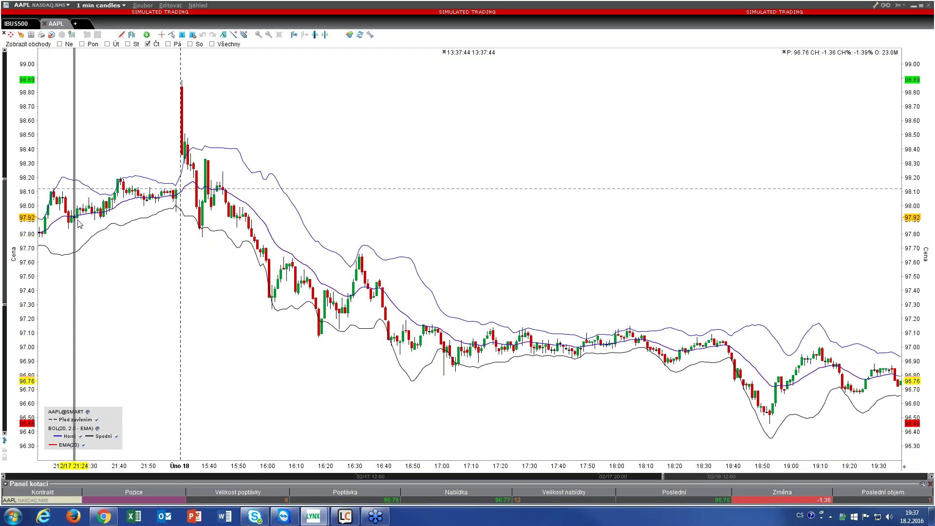
# Remove the Bollinger bands study from the AAPL chart and apply the change.
pyautogui.click(196, 6)
pyautogui.moveTo(173, 6)
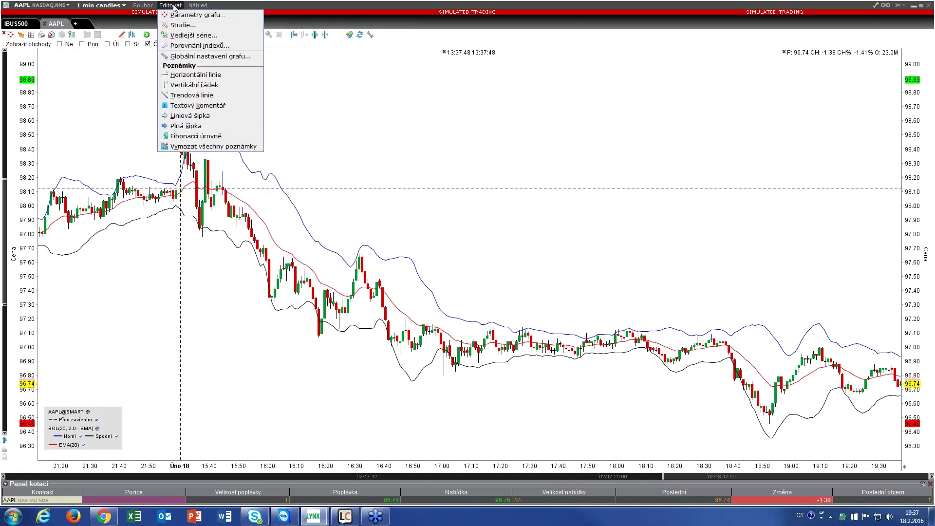
pyautogui.click(183, 25)
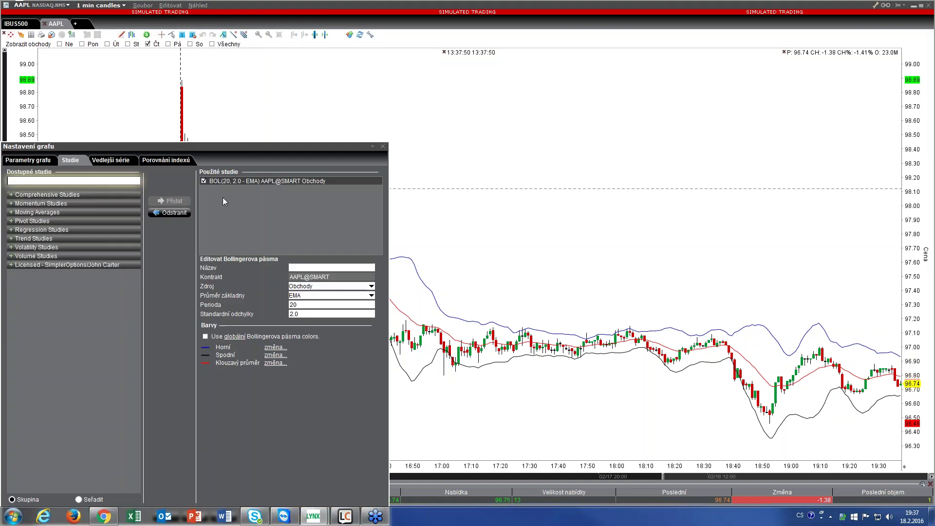
pyautogui.moveTo(244, 146); pyautogui.dragTo(485, 84)
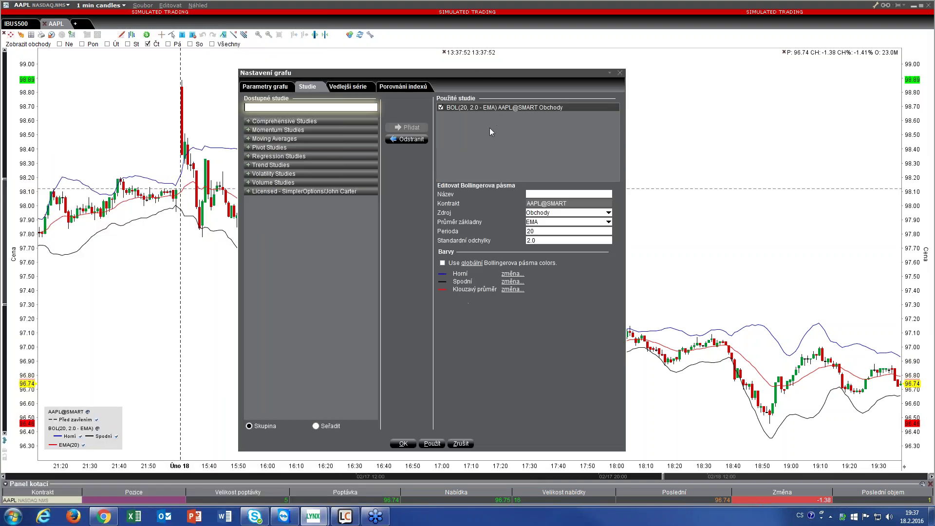
pyautogui.click(412, 140)
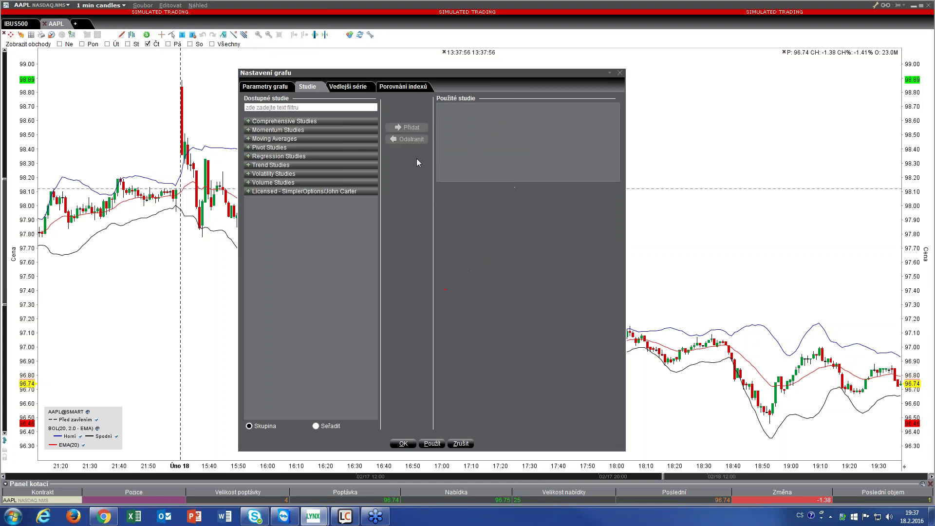
pyautogui.click(431, 443)
pyautogui.click(404, 444)
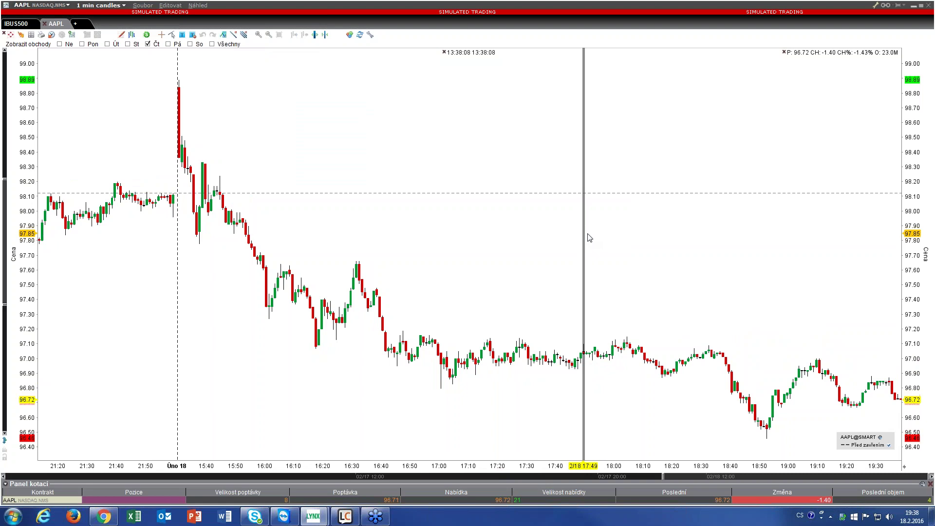
# Enable ChartTrader in the AAPL chart's parameters and apply the change.
pyautogui.moveTo(581, 234)
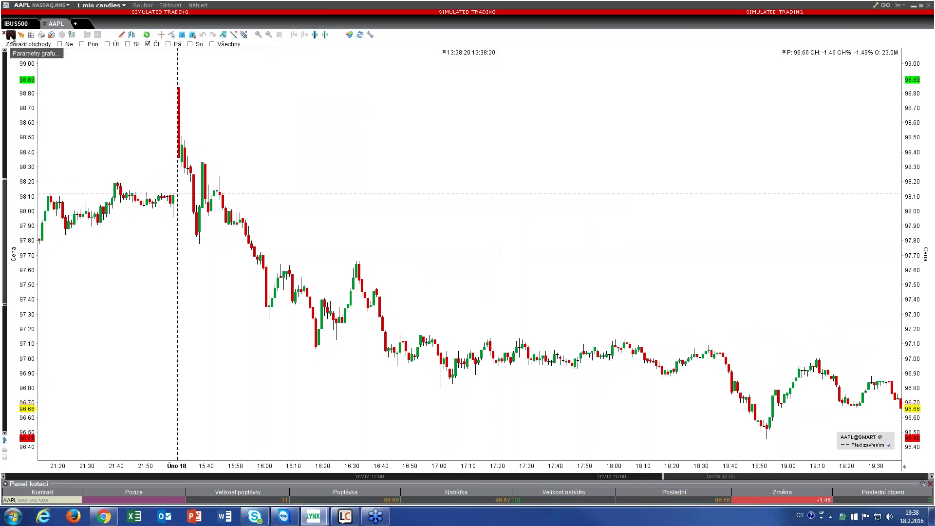
pyautogui.click(10, 35)
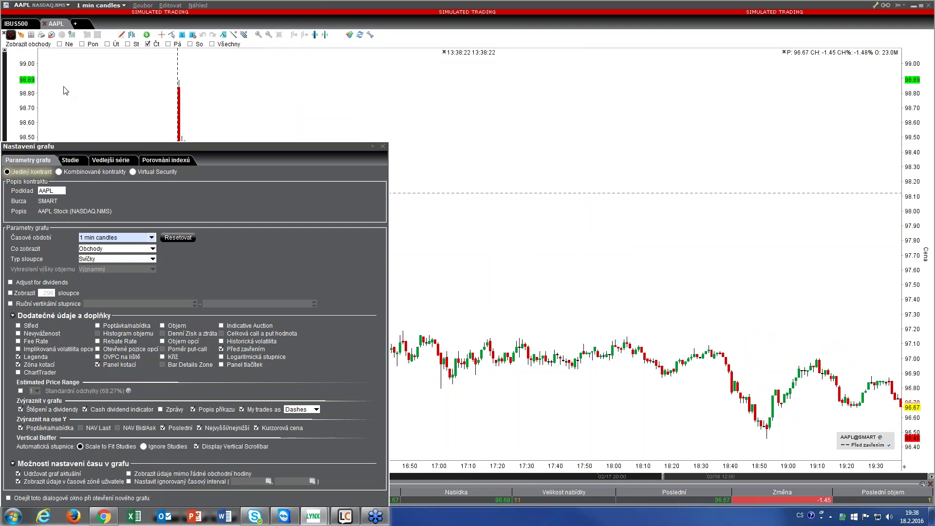
pyautogui.moveTo(204, 147); pyautogui.dragTo(579, 53)
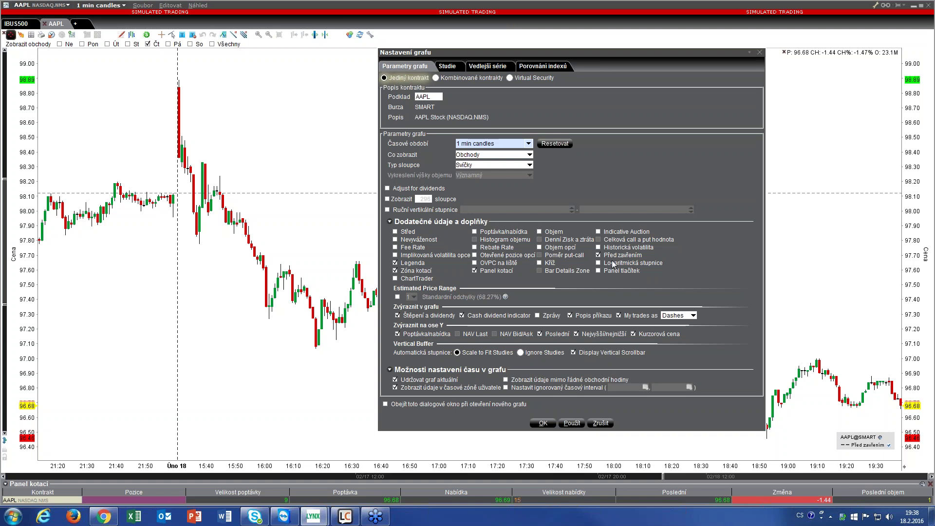
pyautogui.click(395, 279)
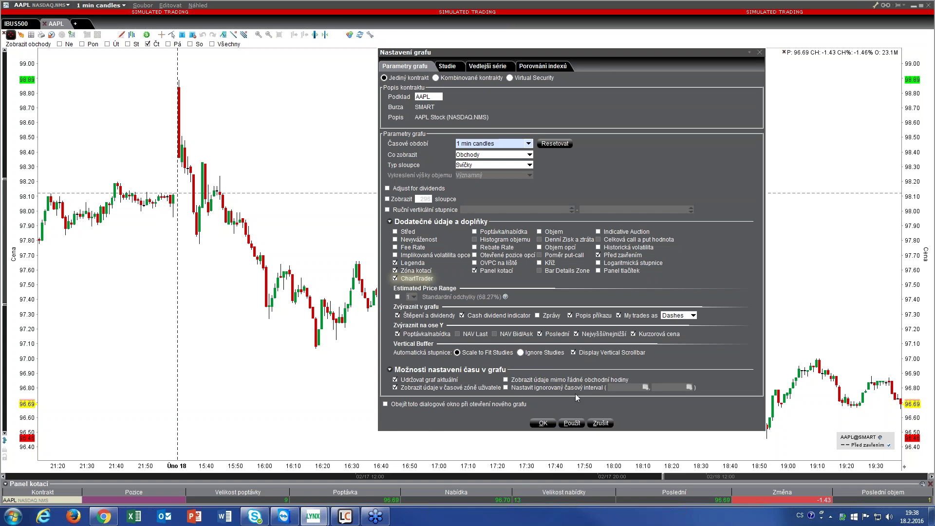
pyautogui.click(571, 423)
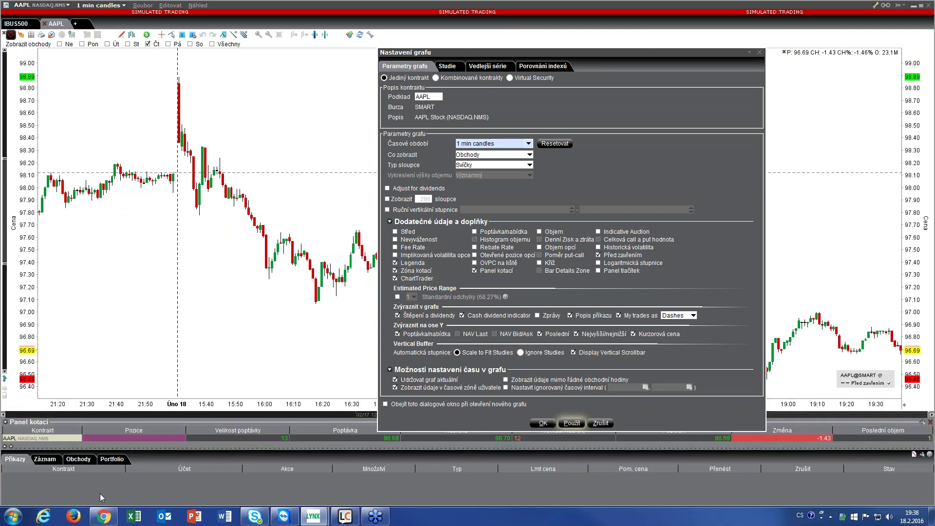
pyautogui.click(545, 423)
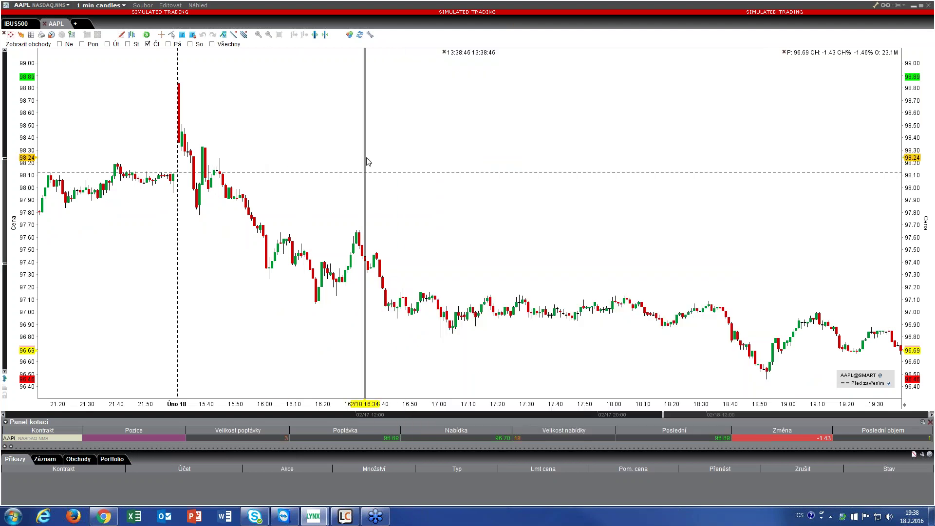
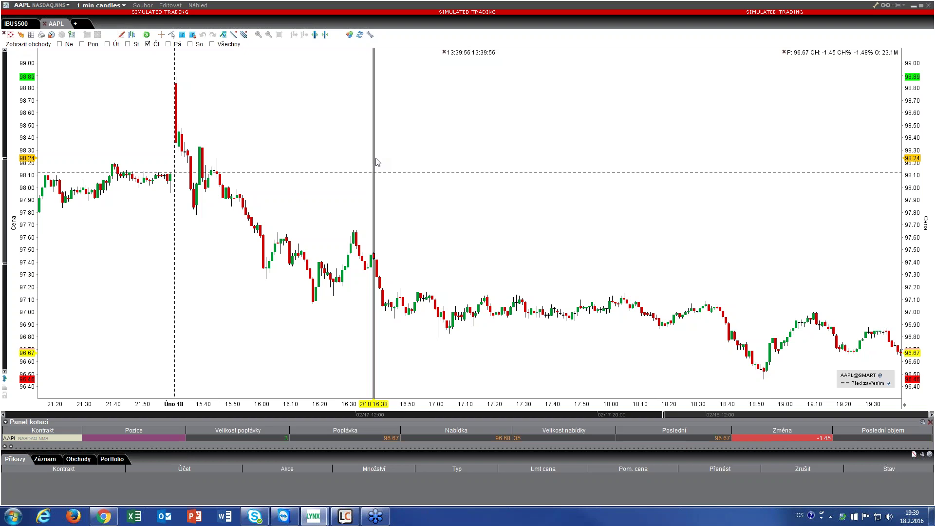
# Examine the chart colour settings in the global configuration, covering both the general elements and the individual studies.
pyautogui.click(372, 35)
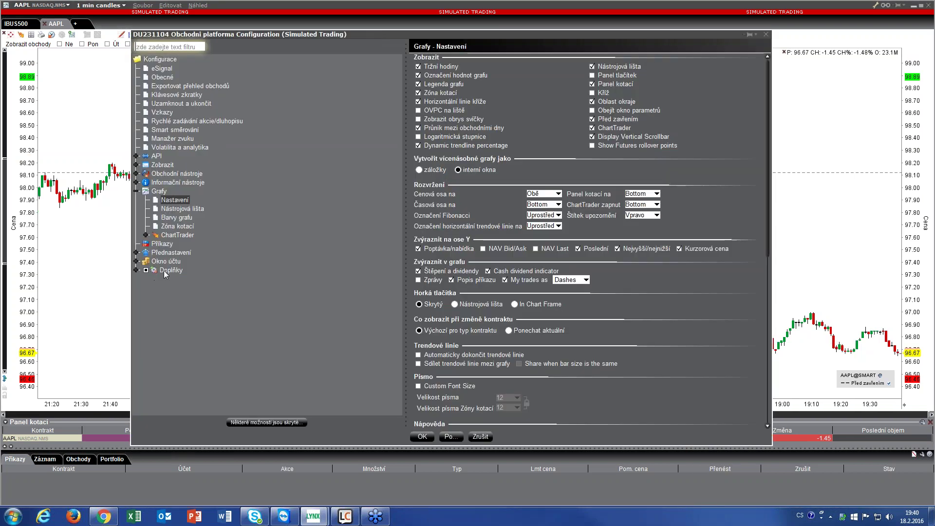
pyautogui.click(183, 222)
pyautogui.scroll(-5, 609, 224)
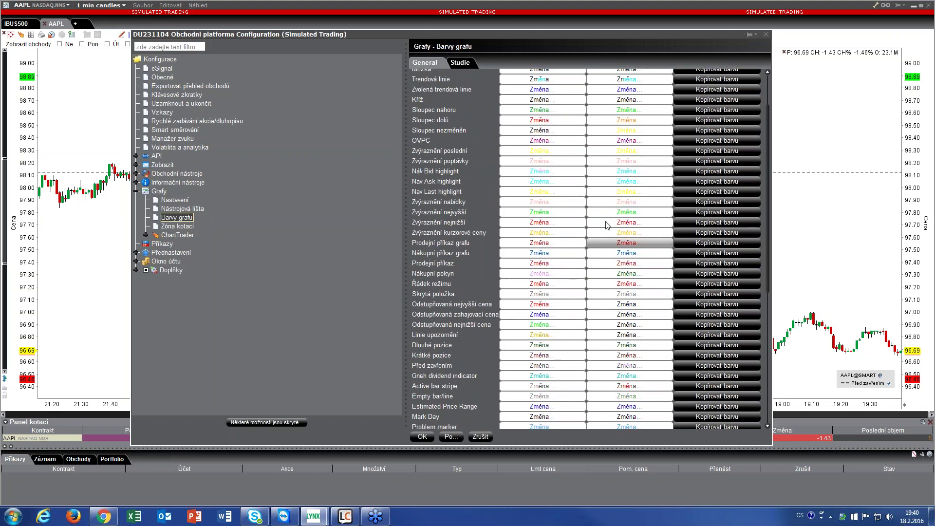
pyautogui.scroll(5, 609, 226)
pyautogui.click(460, 62)
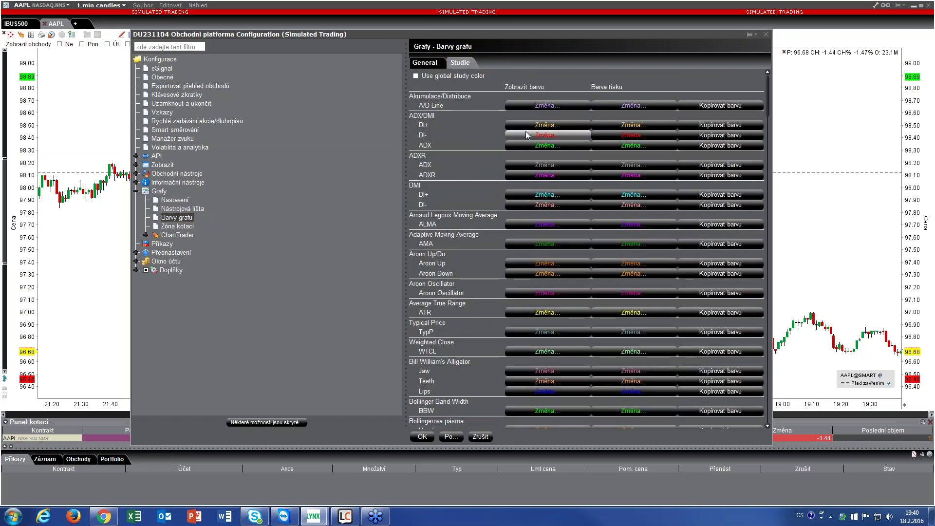
pyautogui.scroll(-3, 540, 281)
pyautogui.scroll(-5, 540, 280)
pyautogui.scroll(3, 538, 273)
pyautogui.scroll(5, 538, 269)
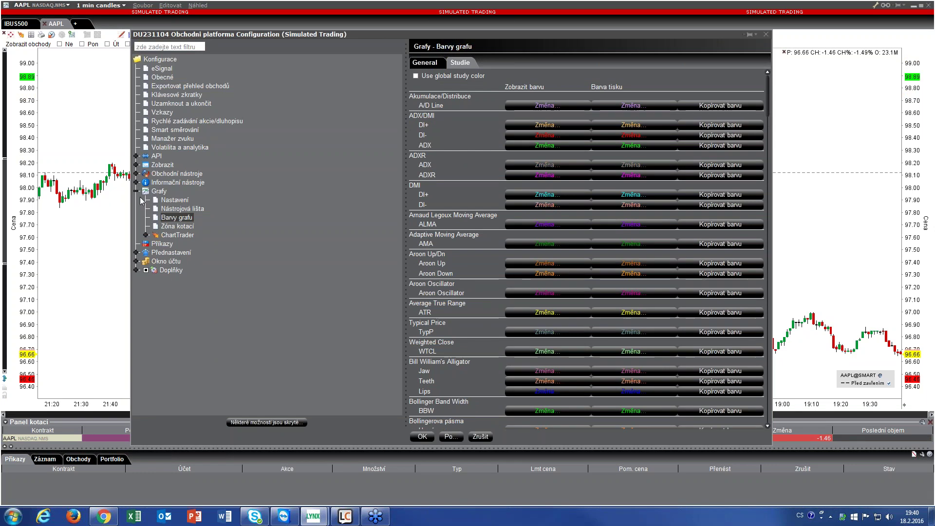
pyautogui.click(480, 436)
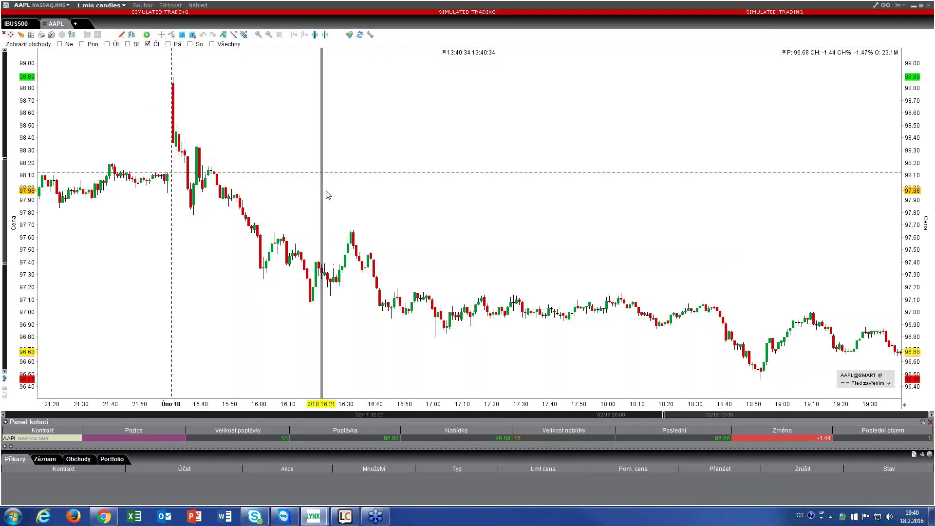
# Examine the order presets in the global configuration, both those for Futures and the general ones.
pyautogui.click(203, 7)
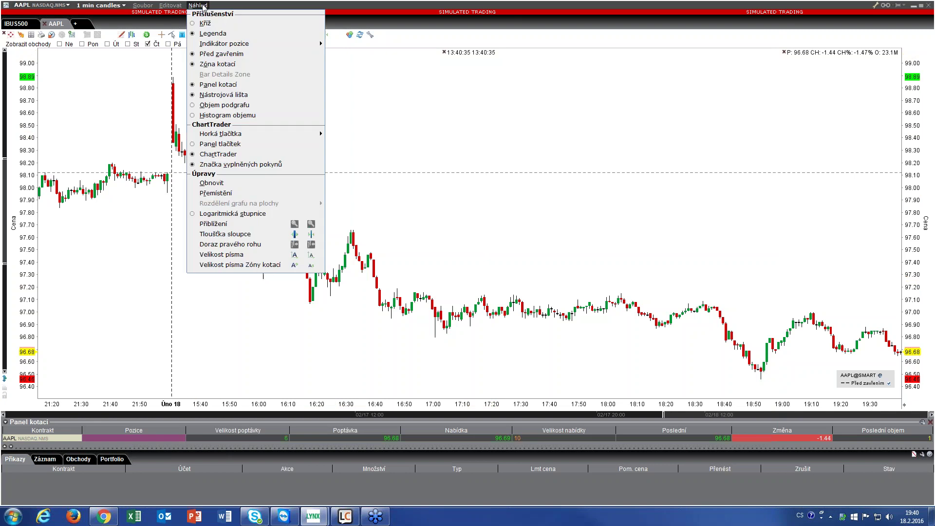
pyautogui.click(380, 3)
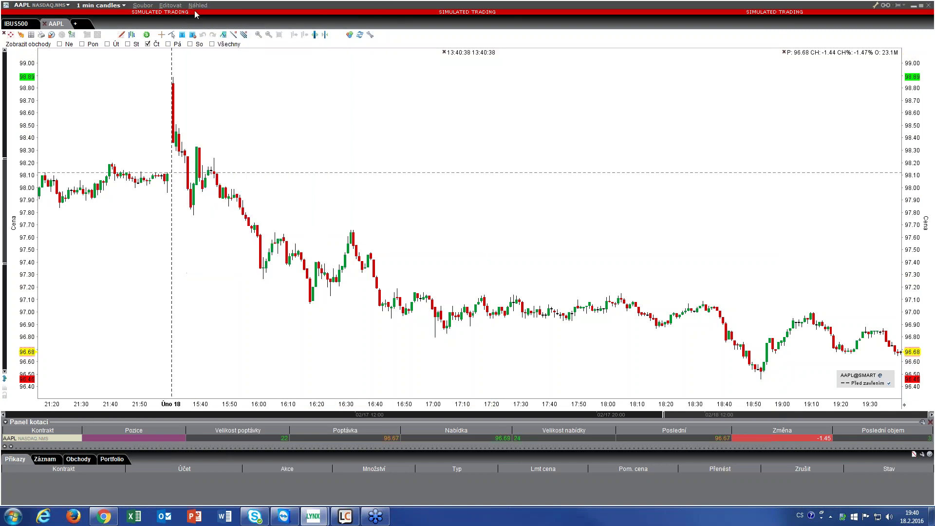
pyautogui.click(371, 36)
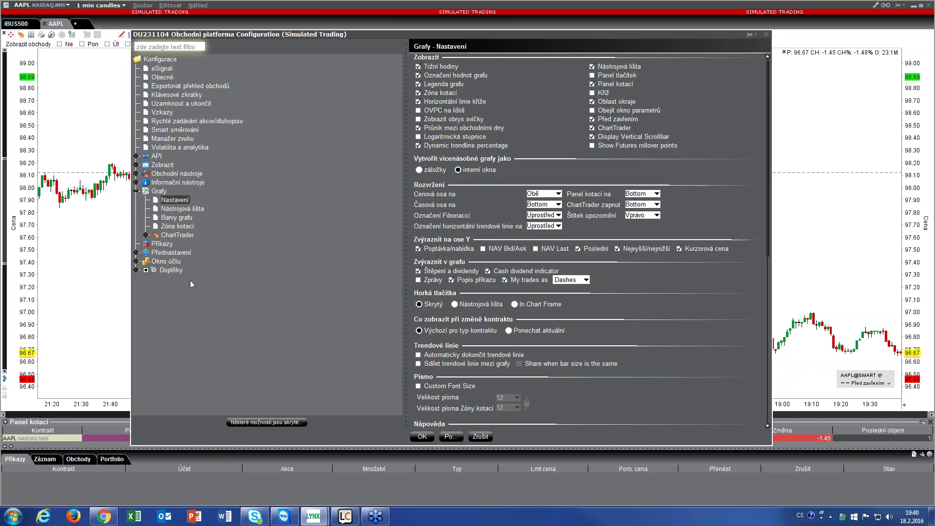
pyautogui.click(136, 252)
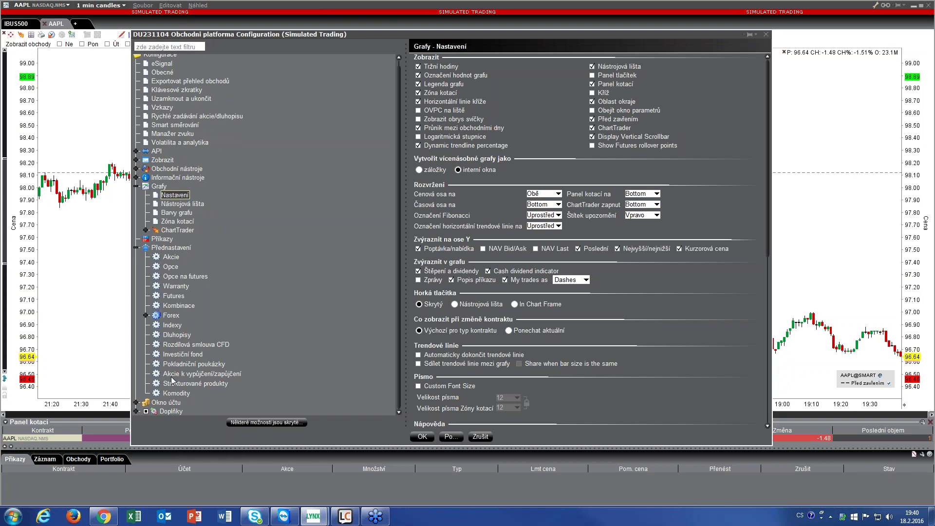
pyautogui.click(175, 296)
pyautogui.scroll(-10, 627, 100)
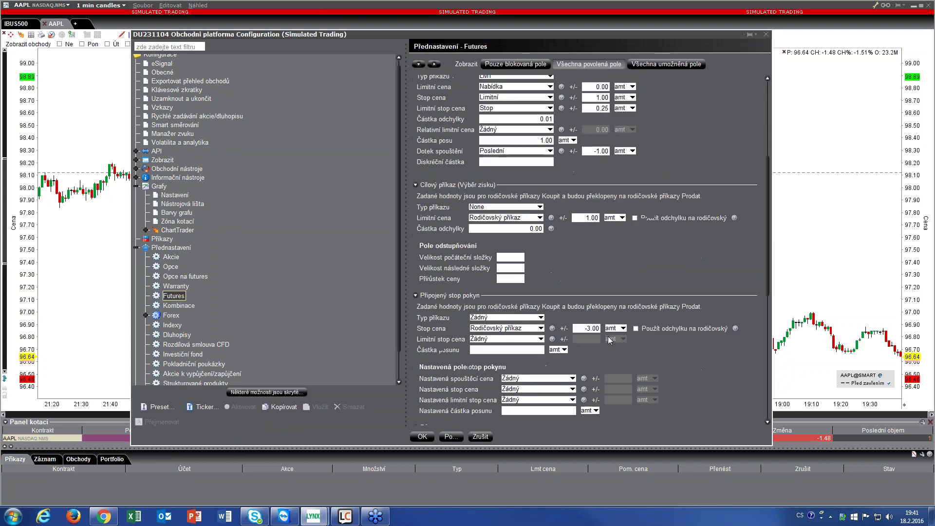
pyautogui.click(177, 247)
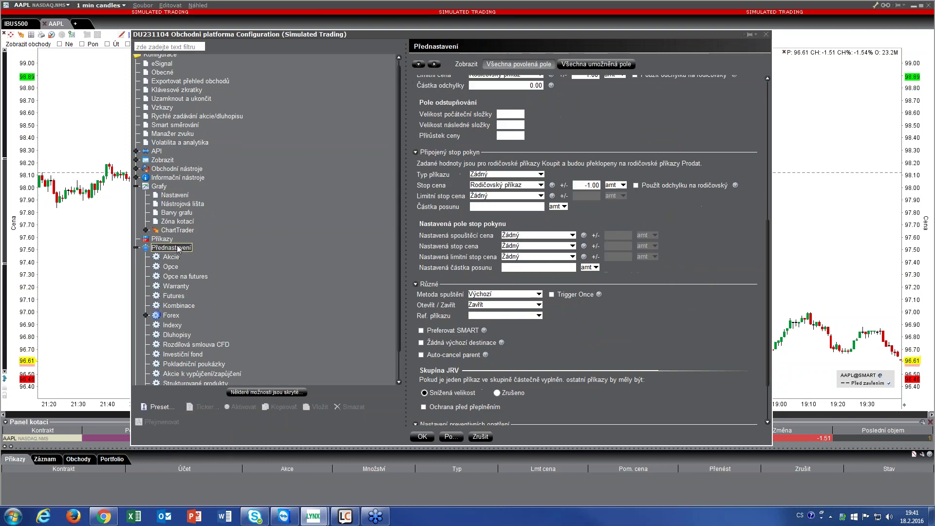
pyautogui.scroll(-3, 644, 209)
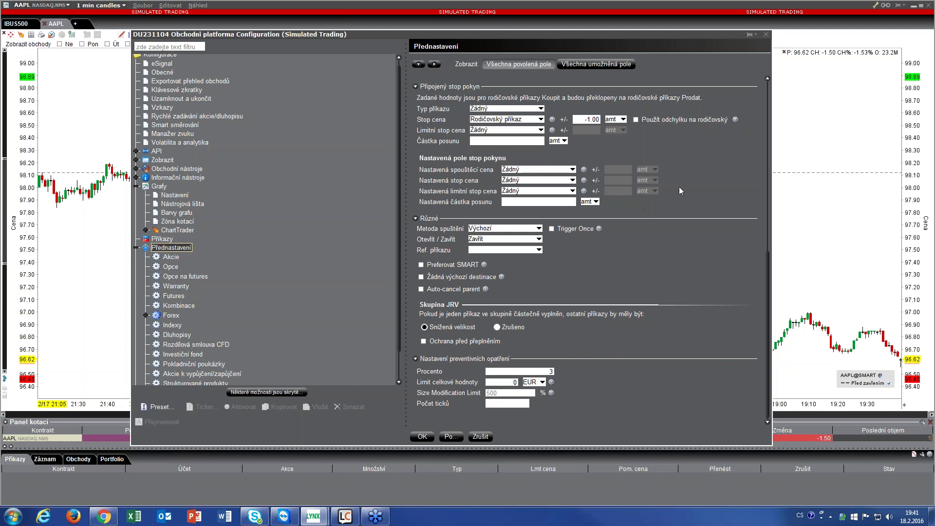
pyautogui.click(766, 35)
# Close the AAPL chart window and the trades window behind it.
pyautogui.moveTo(721, 212)
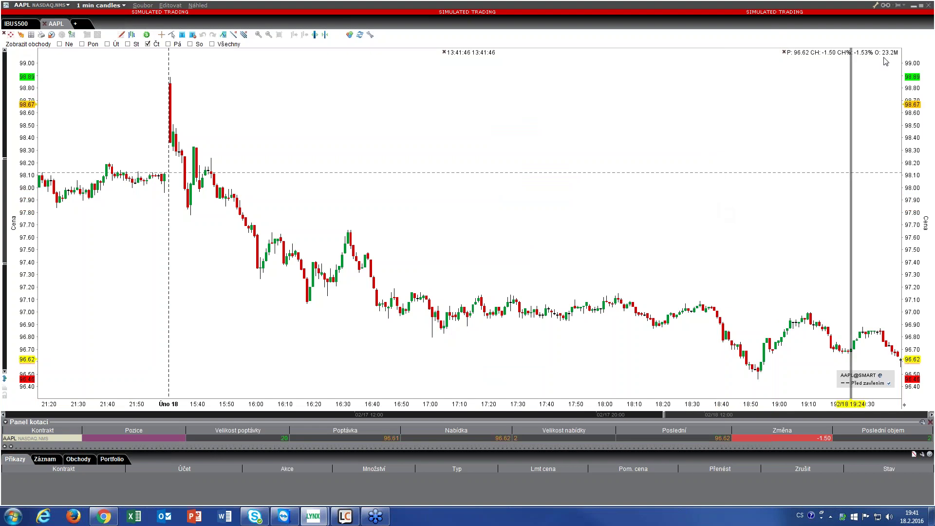
pyautogui.click(928, 5)
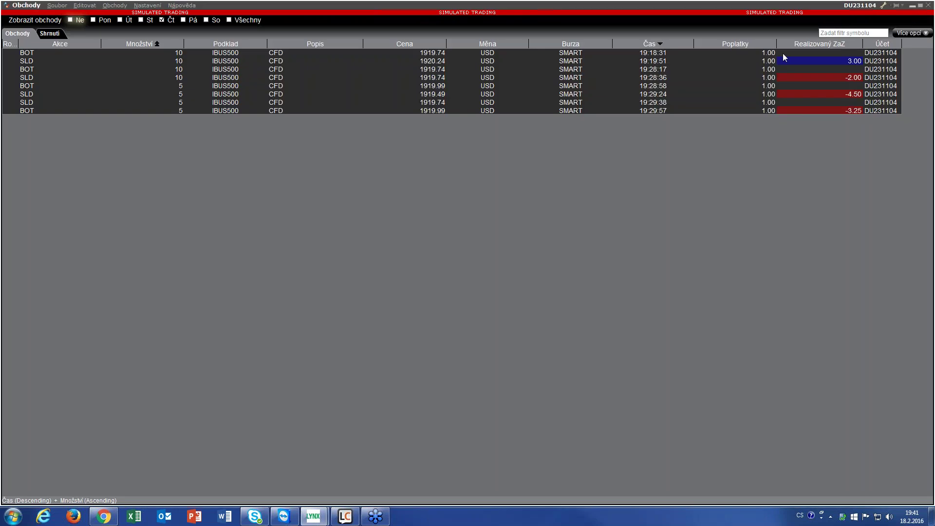
pyautogui.click(929, 7)
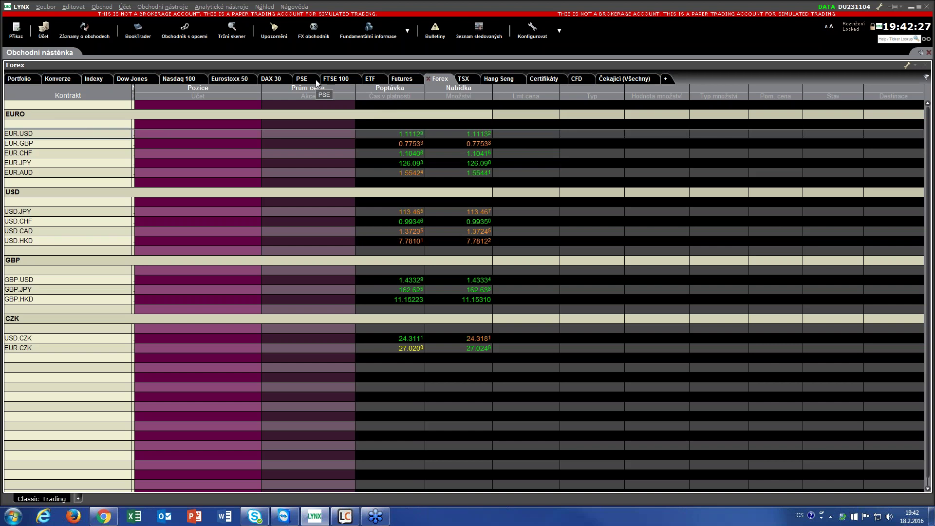
# Restore the saved layout from Thursday, February 4, 2016 (tws.Thu.xml), dismiss the futures notice and maximize the main trading window.
pyautogui.click(46, 7)
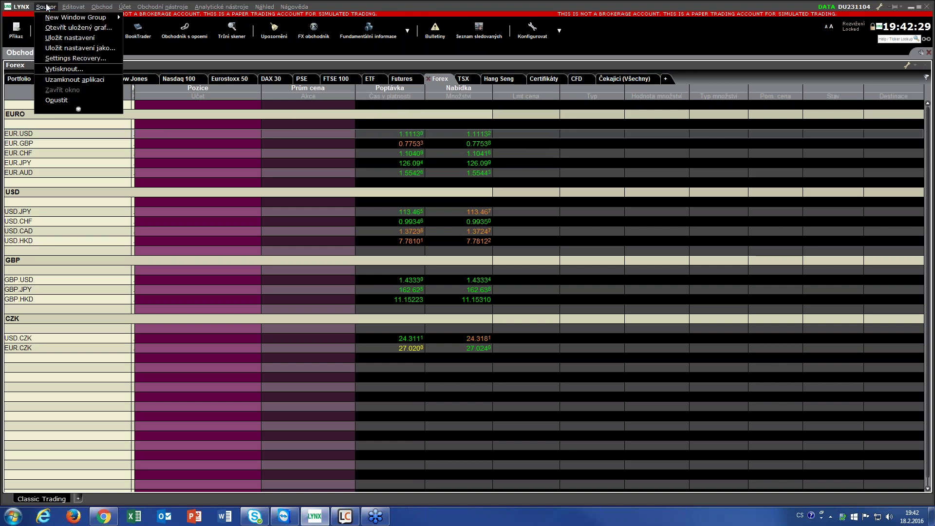
pyautogui.click(57, 59)
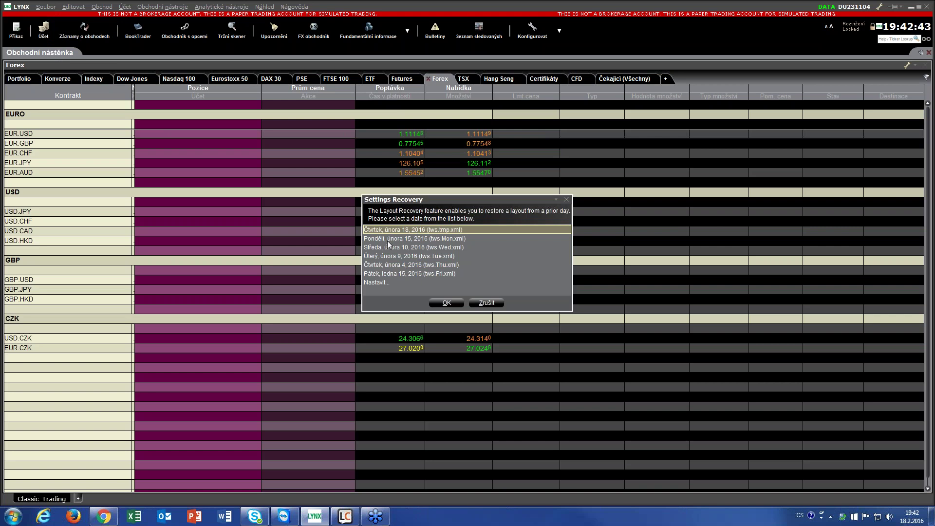
pyautogui.click(390, 267)
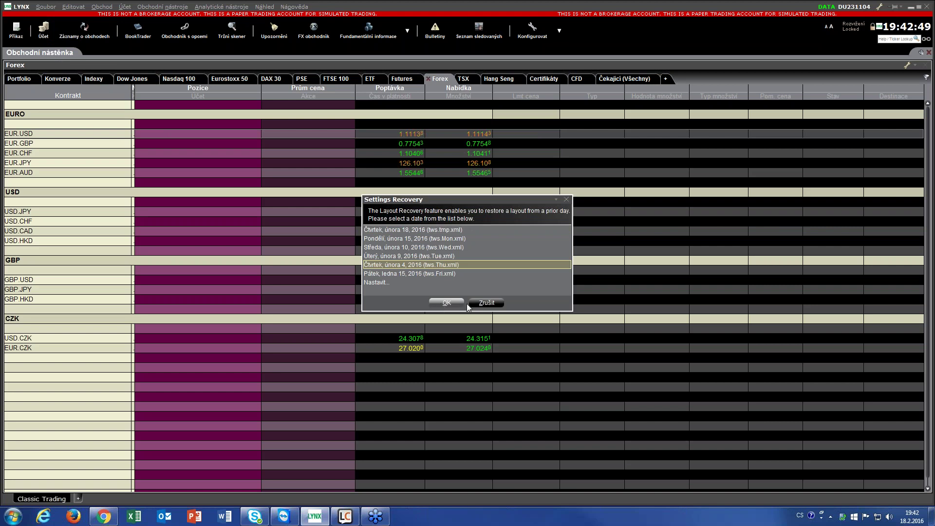
pyautogui.click(441, 303)
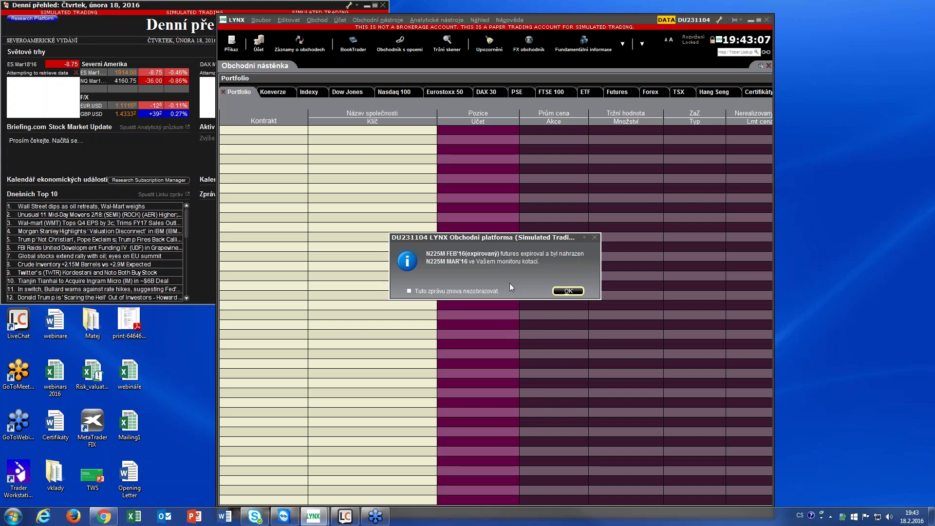
pyautogui.click(580, 292)
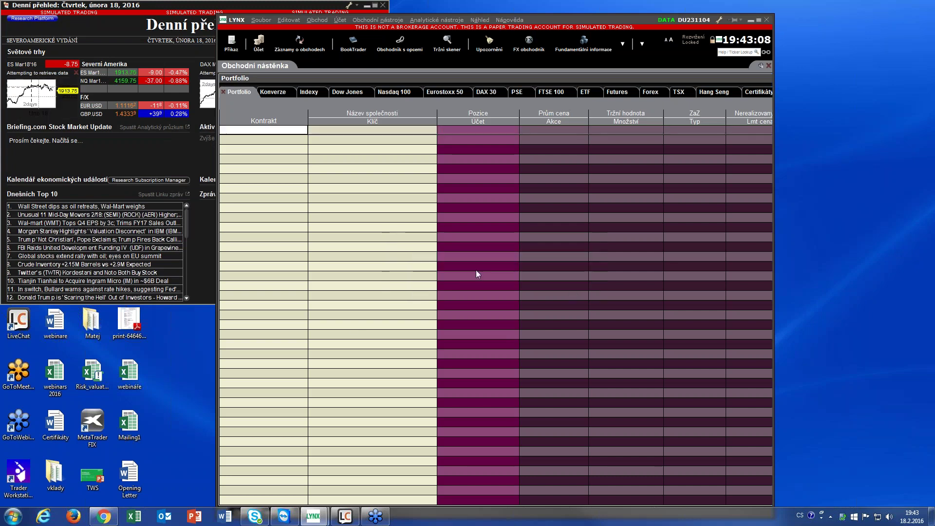
pyautogui.moveTo(600, 23); pyautogui.dragTo(385, 10)
pyautogui.doubleClick(385, 8)
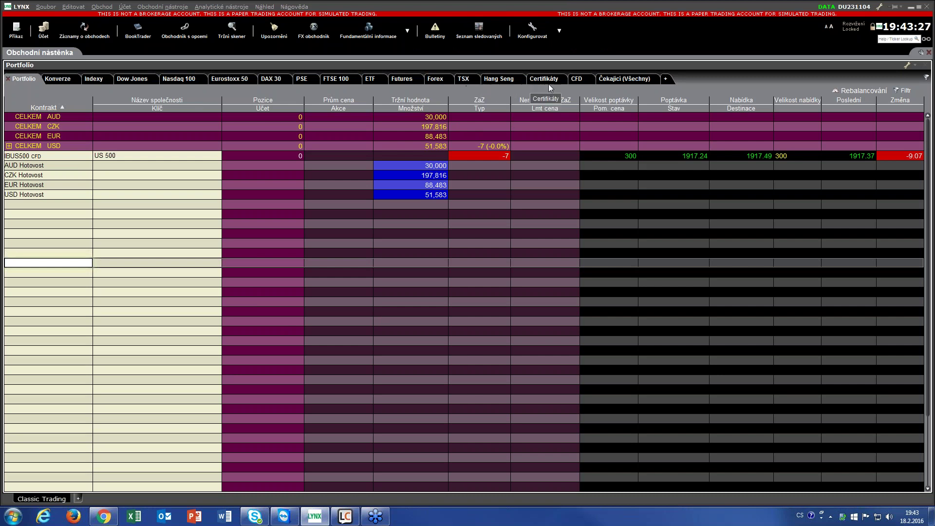
# Open a 30 min candles chart for the IBUS500 CFD from the CFD page and dismiss the market data request.
pyautogui.click(585, 79)
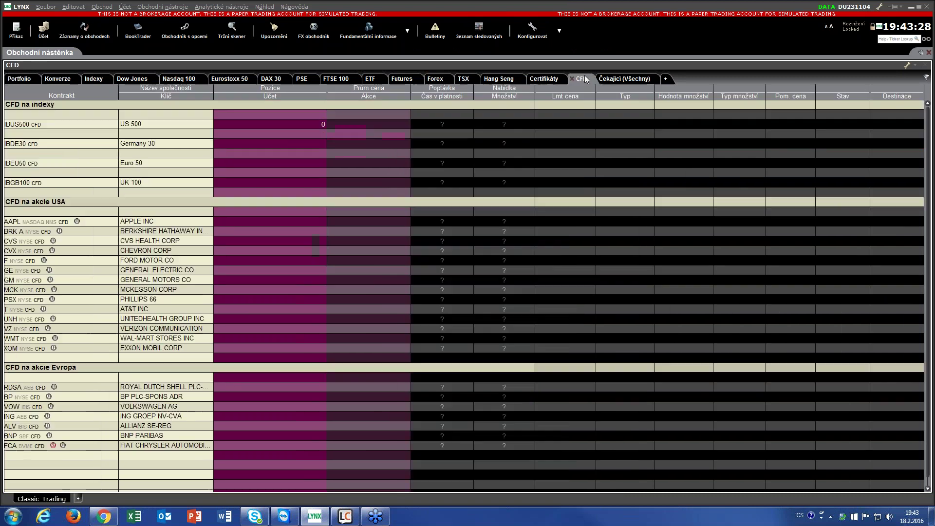
pyautogui.rightClick(25, 124)
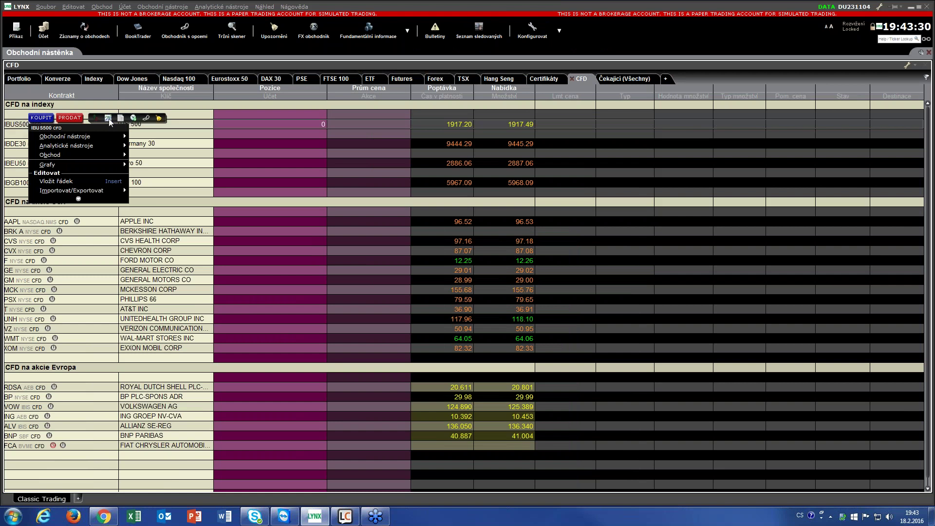
pyautogui.click(109, 119)
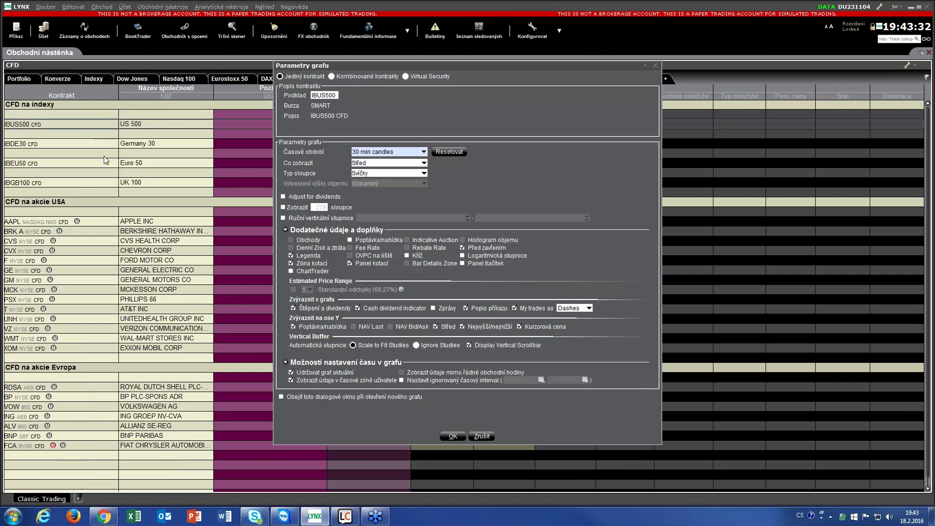
pyautogui.click(453, 435)
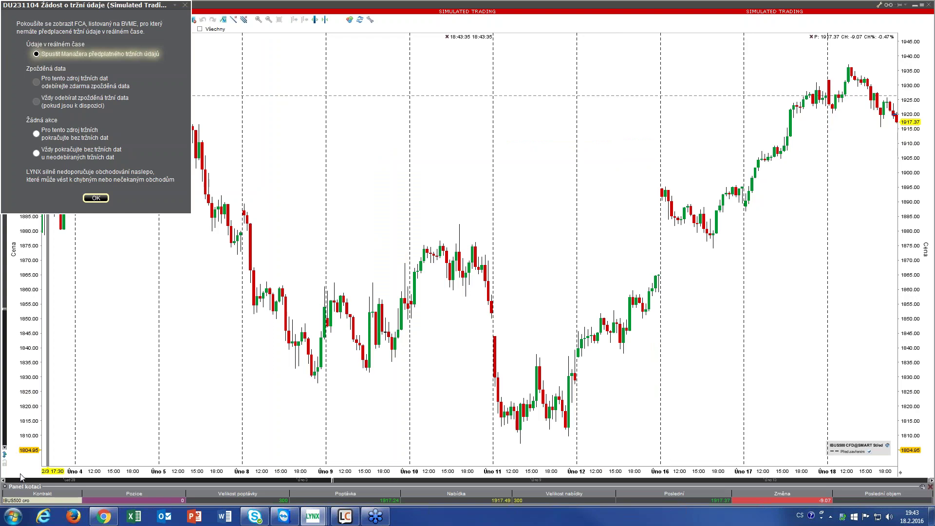
pyautogui.click(185, 5)
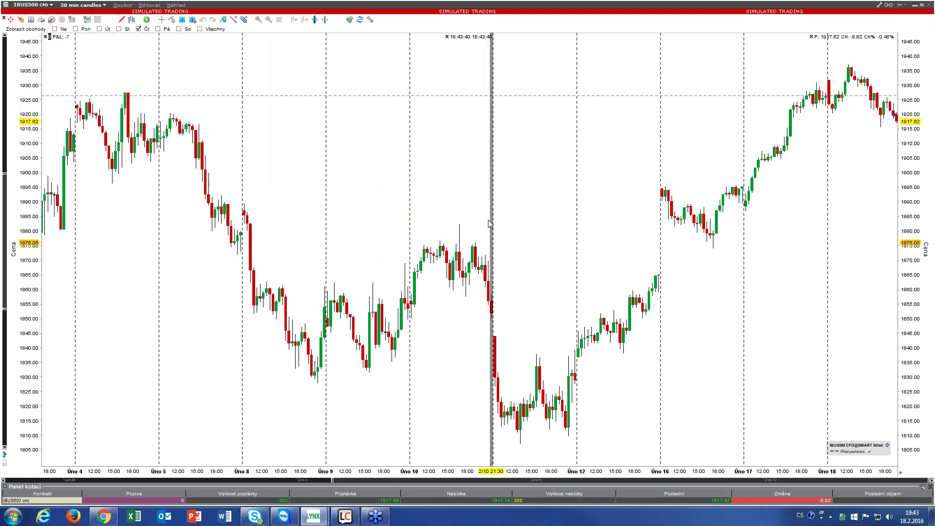
# Prepare a buy limit order for 100 IBUS500 CFDs at 1917.99 from the chart and open its quantity for editing.
pyautogui.rightClick(508, 208)
pyautogui.click(519, 217)
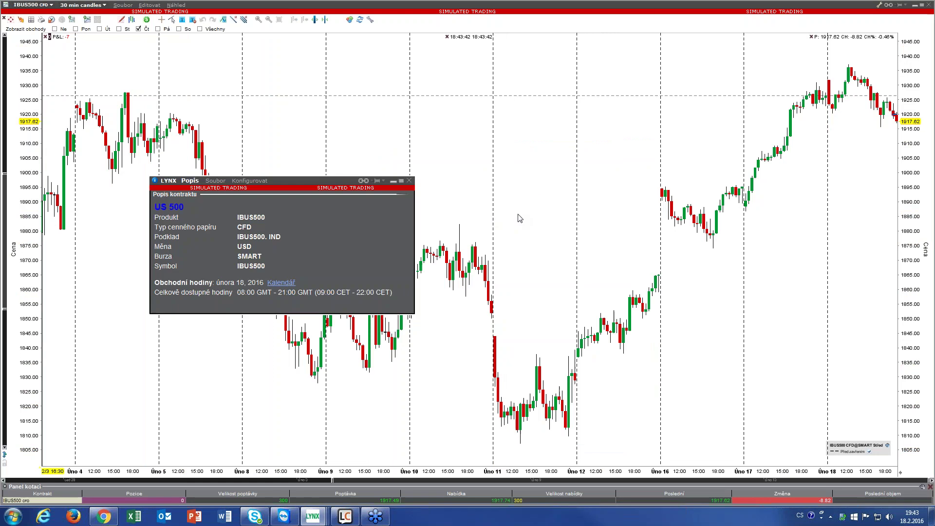
pyautogui.rightClick(540, 195)
pyautogui.click(546, 184)
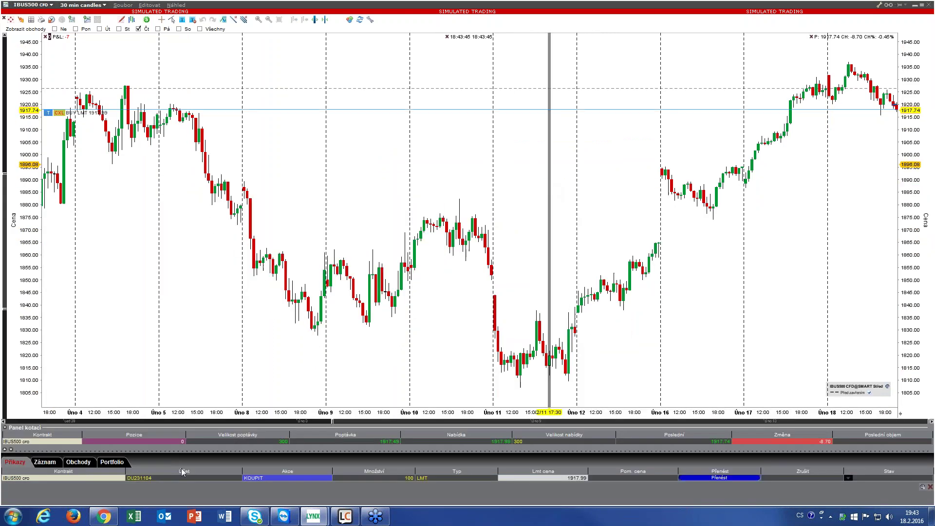
pyautogui.click(394, 477)
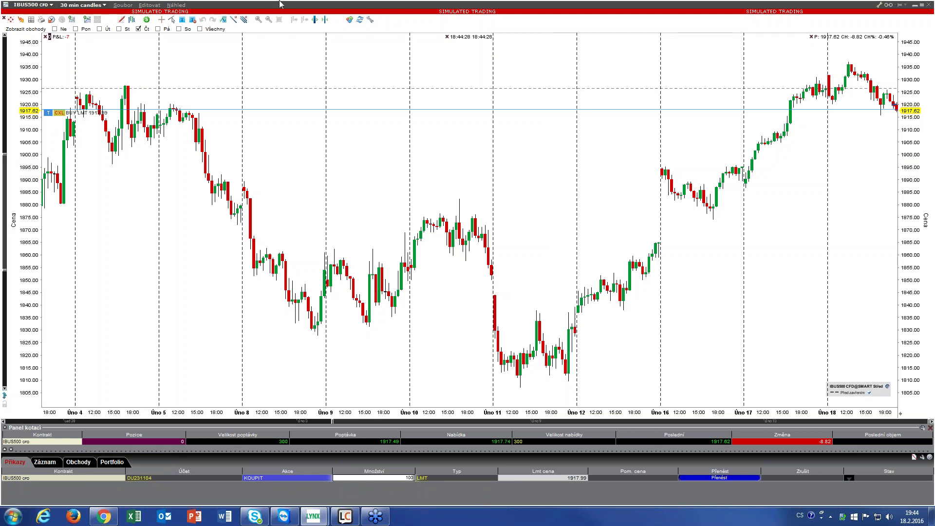
# Open the global chart settings from the IBUS500 chart.
pyautogui.click(370, 20)
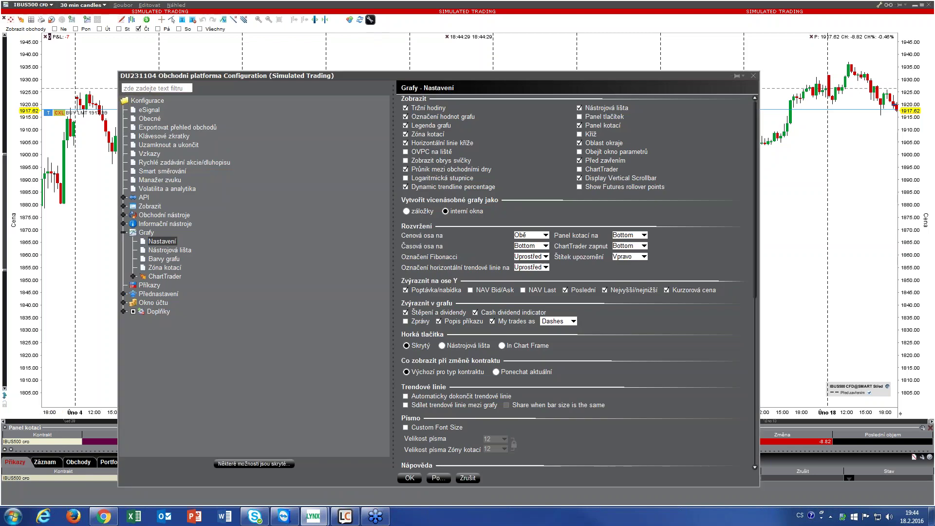